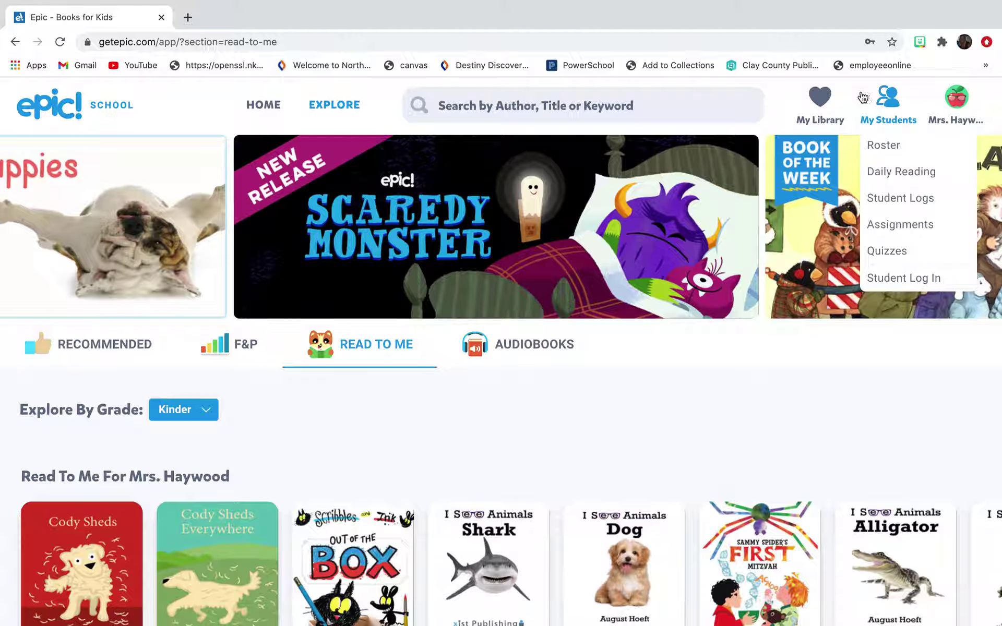
Open the class roster and view the Add Students form, closing it without adding anyone
{"action": "mouse_move", "coordinate": [892, 109]}
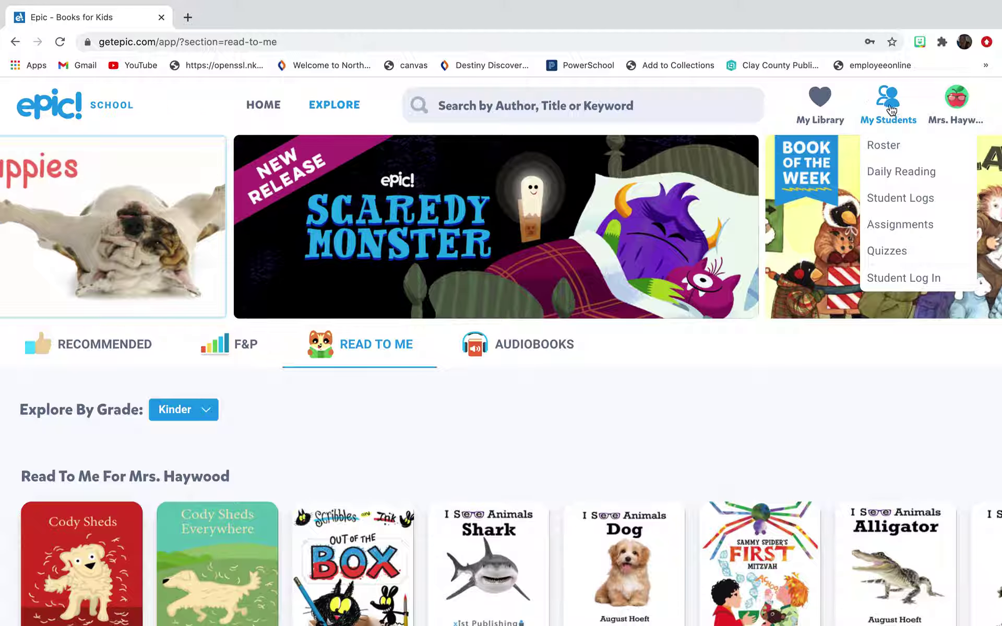
{"action": "left_click", "coordinate": [899, 151]}
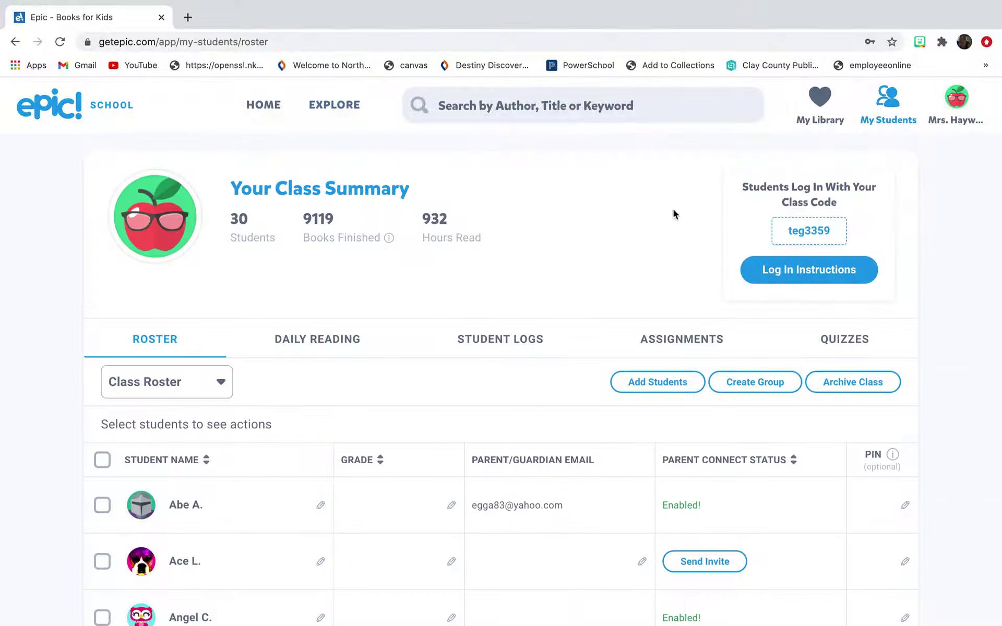
{"action": "left_click", "coordinate": [677, 389]}
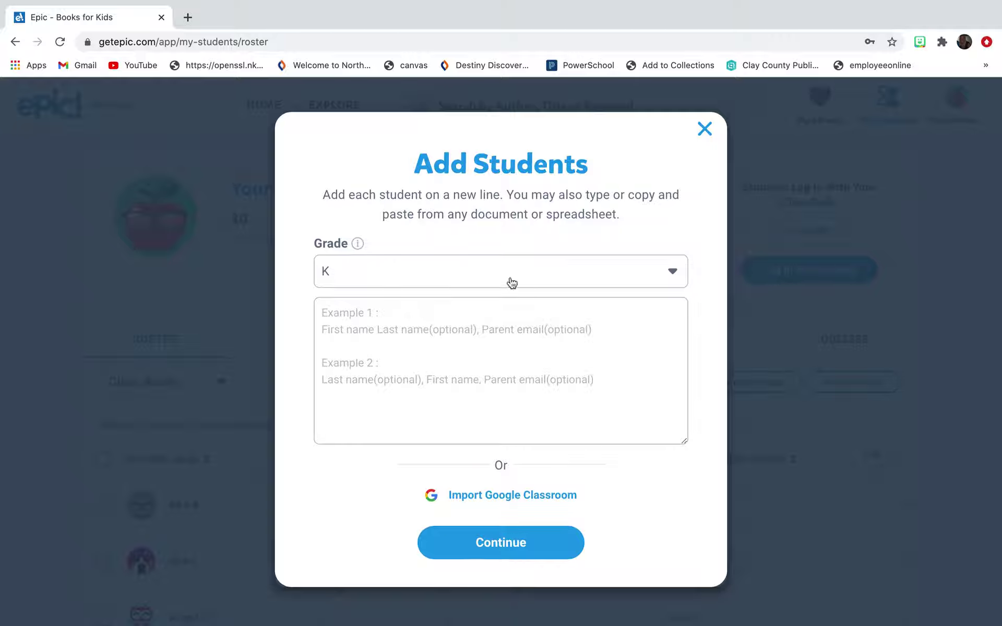
{"action": "left_click", "coordinate": [705, 127]}
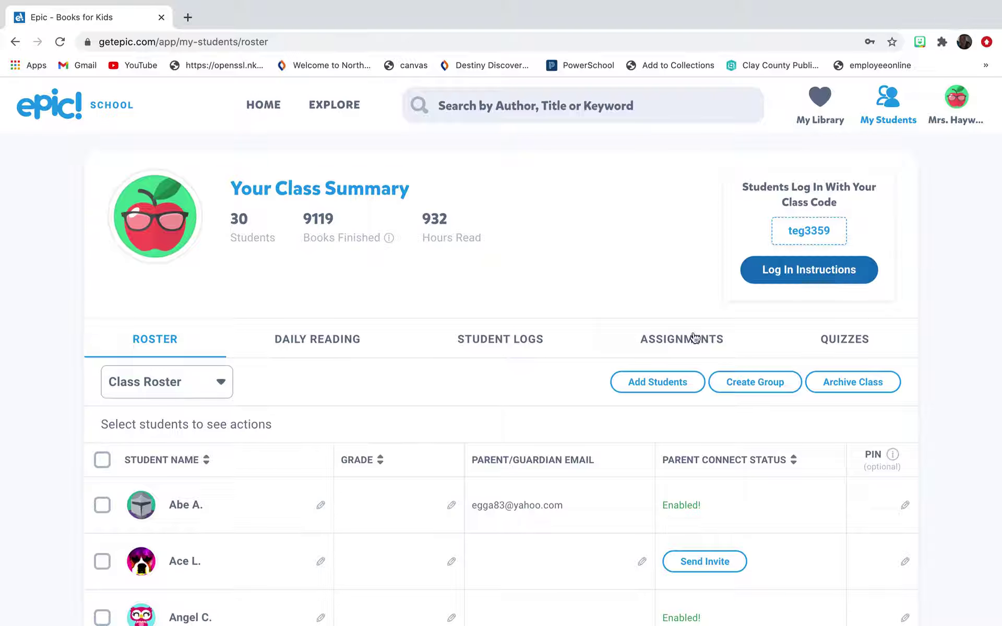
Open the class log-in instructions and bring up their printable flyer, cancelling the print dialog
{"action": "scroll", "coordinate": [679, 339], "scroll_direction": "down", "scroll_amount": 1}
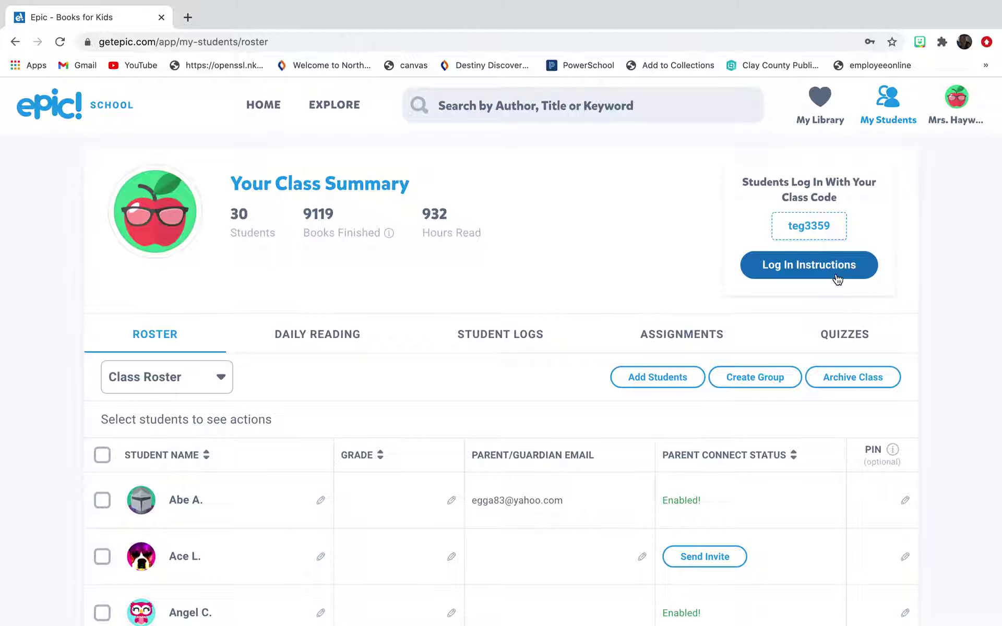
{"action": "scroll", "coordinate": [821, 279], "scroll_direction": "up", "scroll_amount": 1}
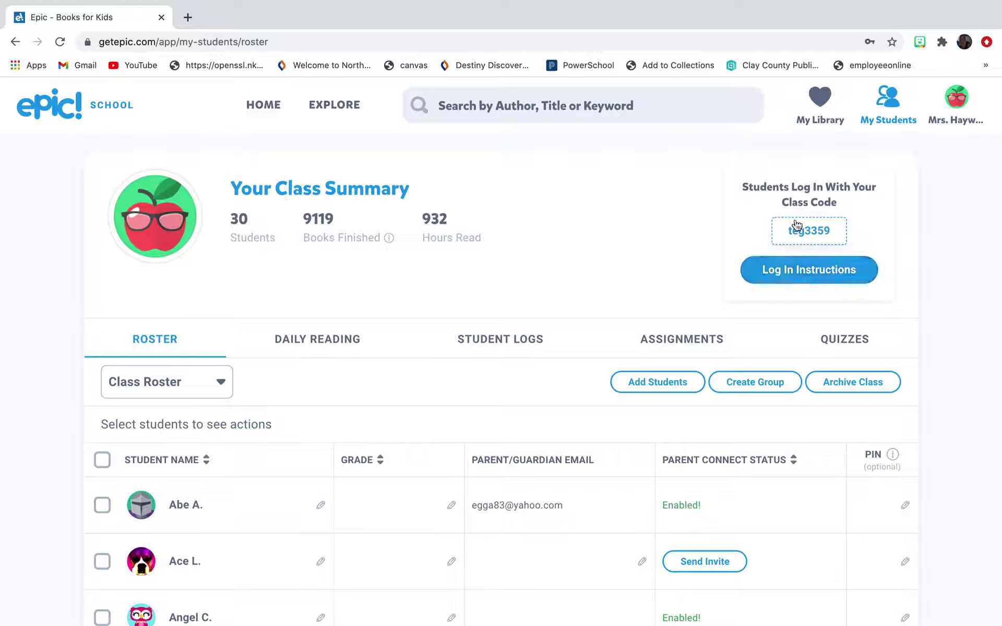
{"action": "left_click", "coordinate": [840, 269]}
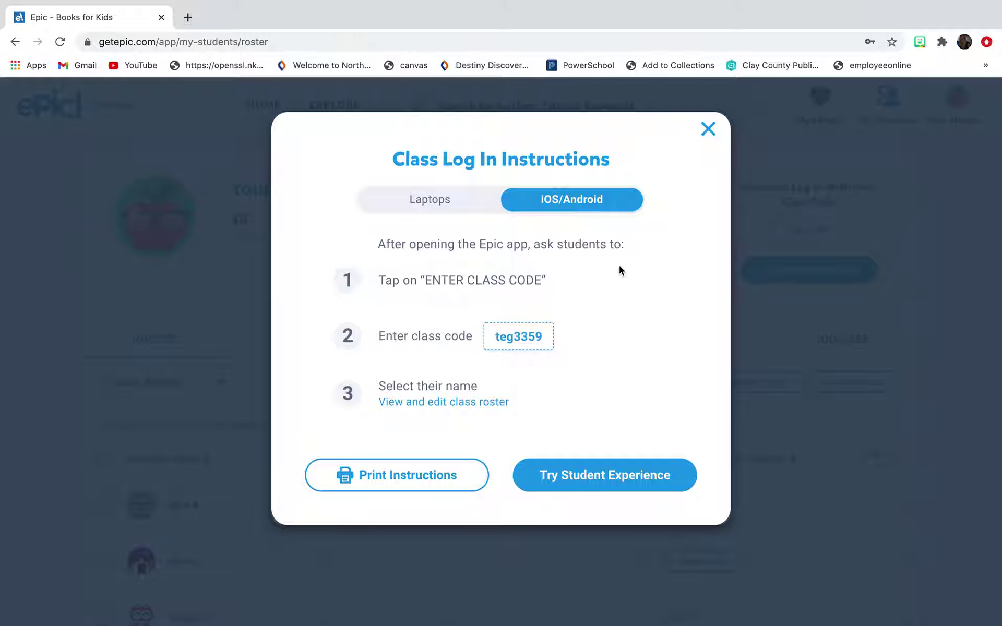
{"action": "left_click", "coordinate": [449, 483]}
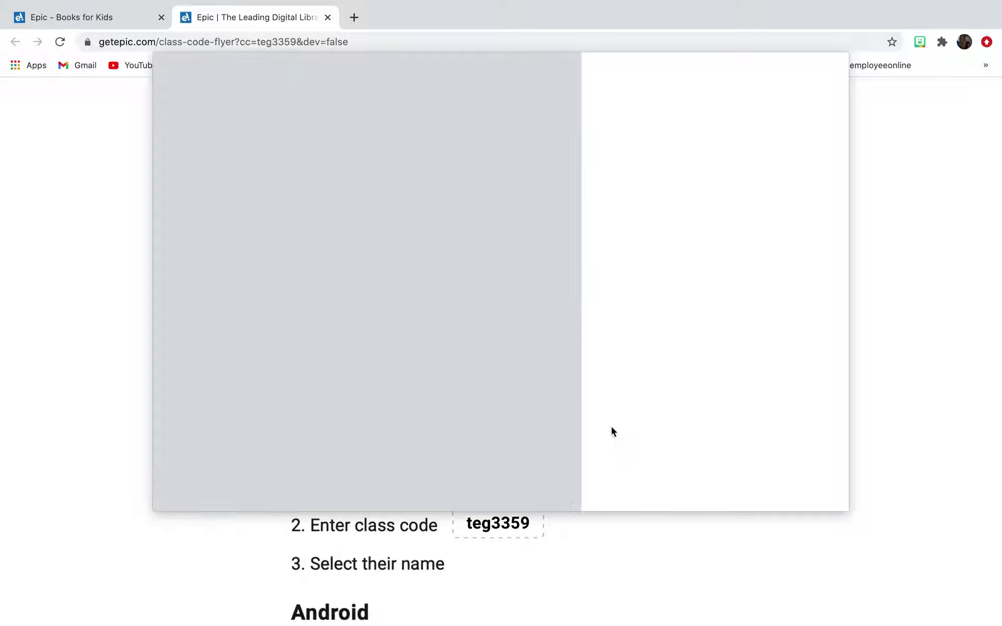
{"action": "left_click", "coordinate": [751, 487]}
Review the flyer's log-in steps for laptops, iOS and Android and its class code page, and return to the class roster page
{"action": "scroll", "coordinate": [563, 434], "scroll_direction": "down", "scroll_amount": 5}
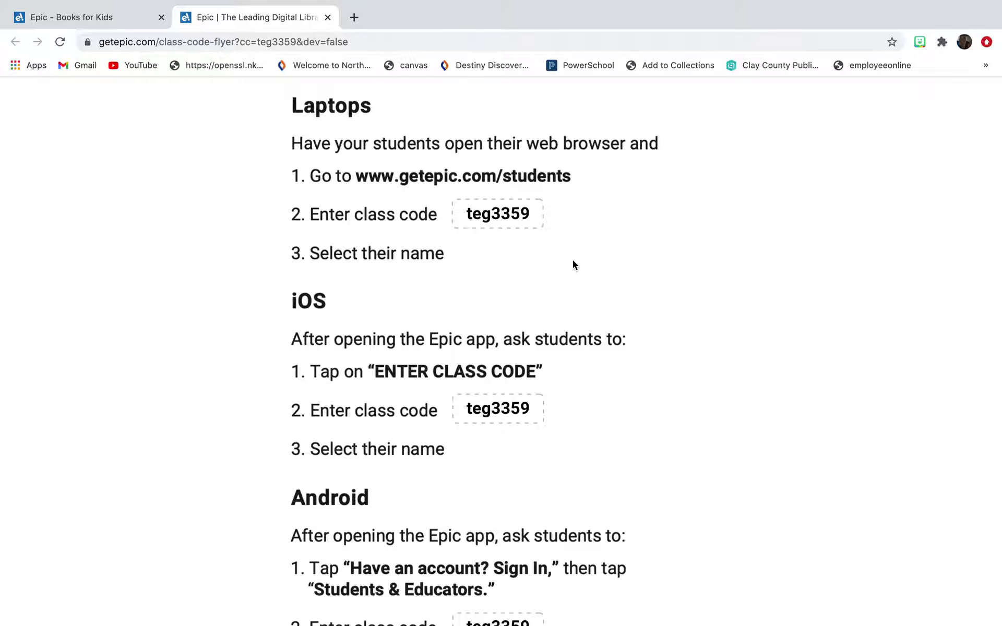
{"action": "scroll", "coordinate": [572, 265], "scroll_direction": "down", "scroll_amount": 5}
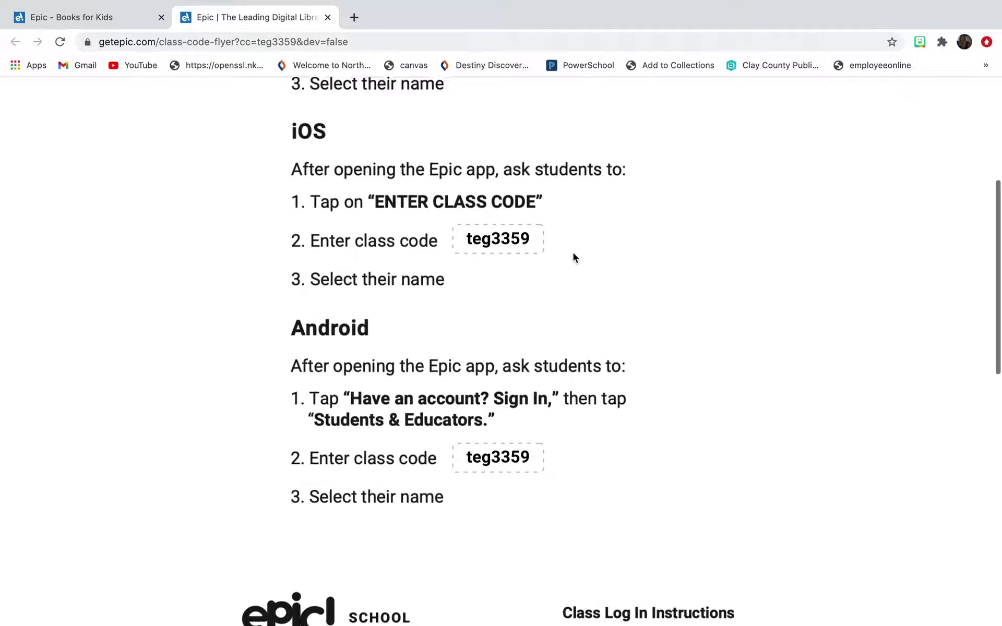
{"action": "scroll", "coordinate": [573, 257], "scroll_direction": "down", "scroll_amount": 15}
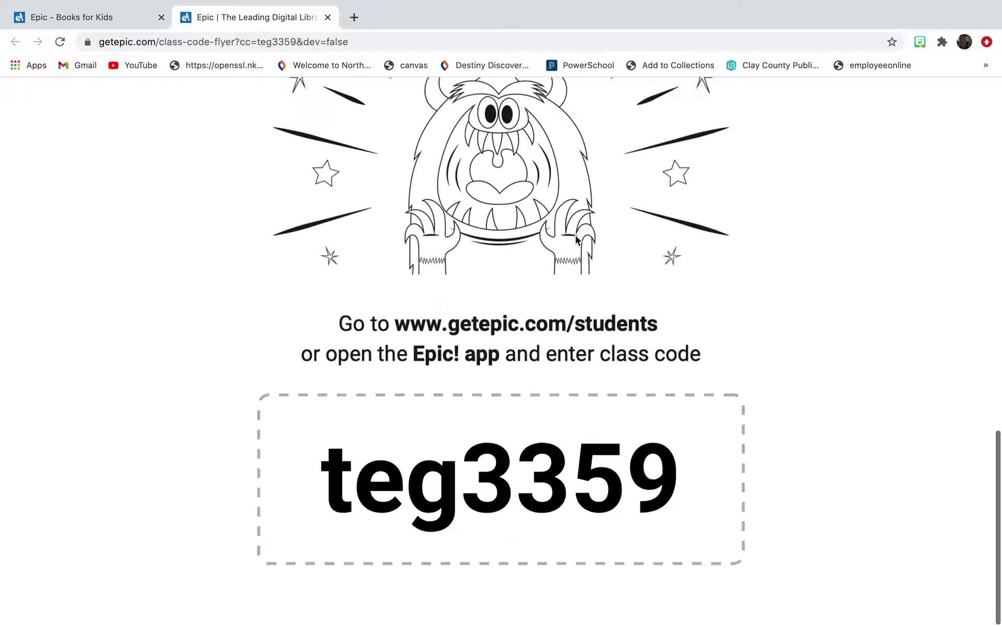
{"action": "scroll", "coordinate": [744, 459], "scroll_direction": "up", "scroll_amount": 20}
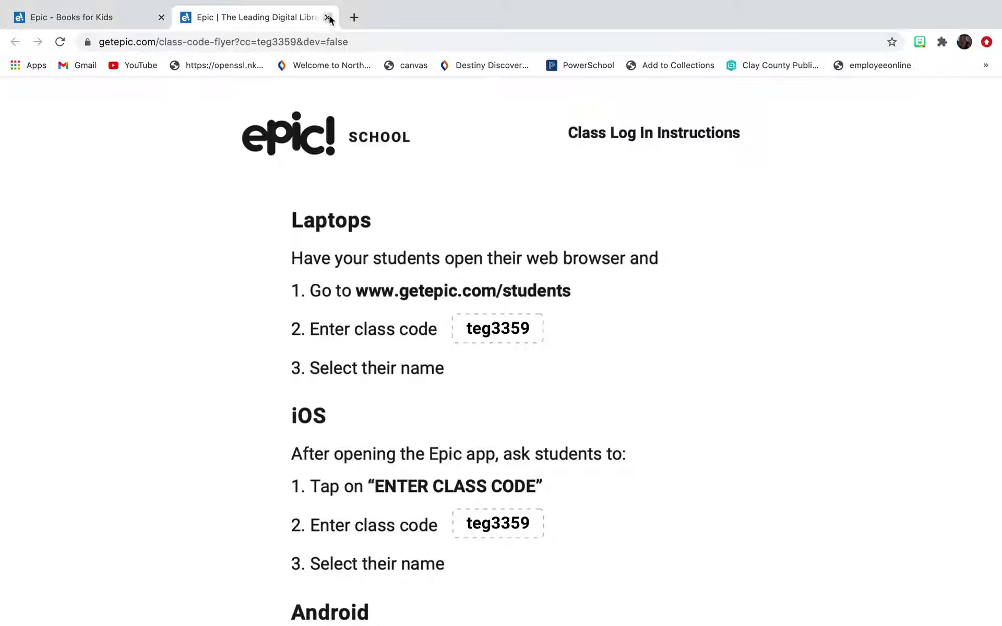
{"action": "left_click", "coordinate": [117, 12]}
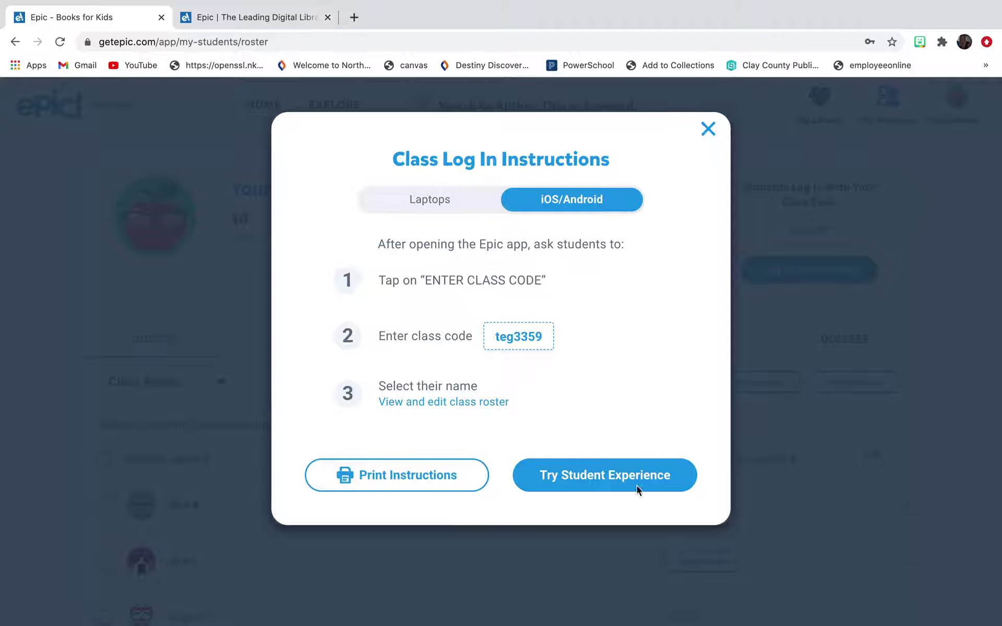
Try the student experience with the Guest profile, look over its book recommendations and go back to the profile selection
{"action": "left_click", "coordinate": [615, 478]}
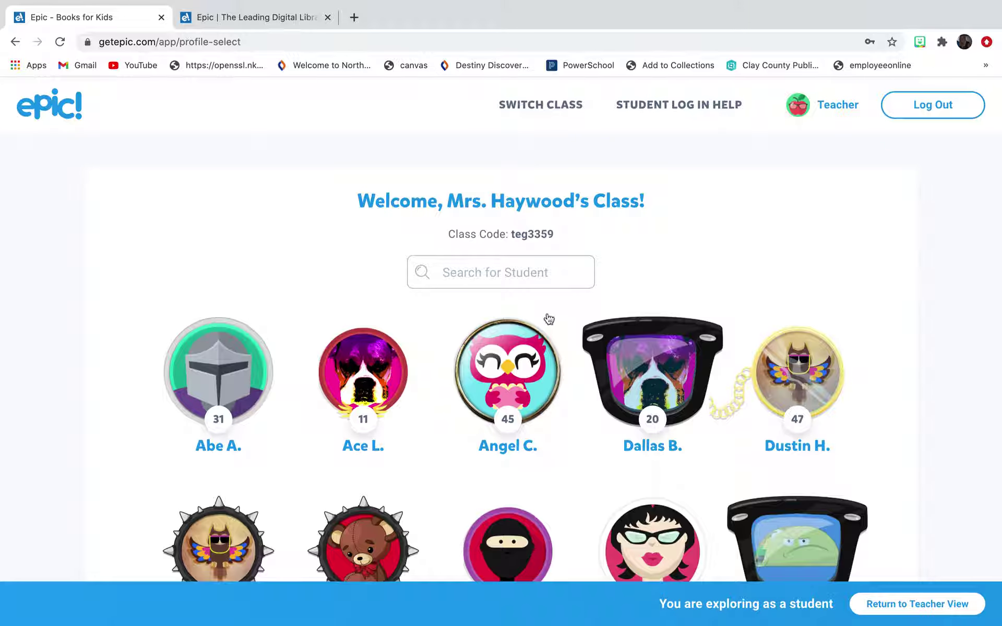
{"action": "scroll", "coordinate": [567, 312], "scroll_direction": "down", "scroll_amount": 15}
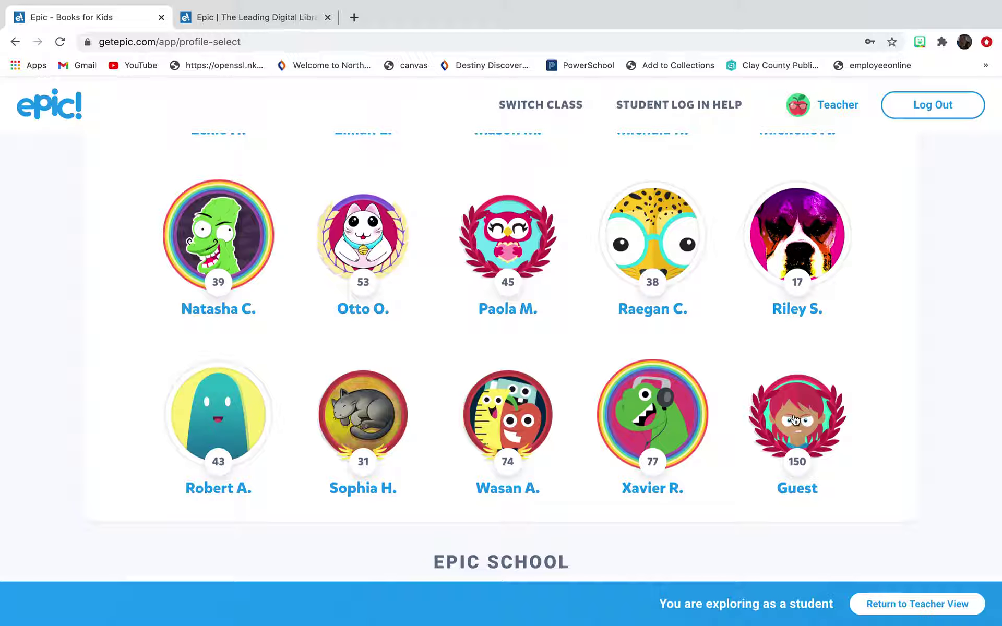
{"action": "left_click", "coordinate": [794, 420]}
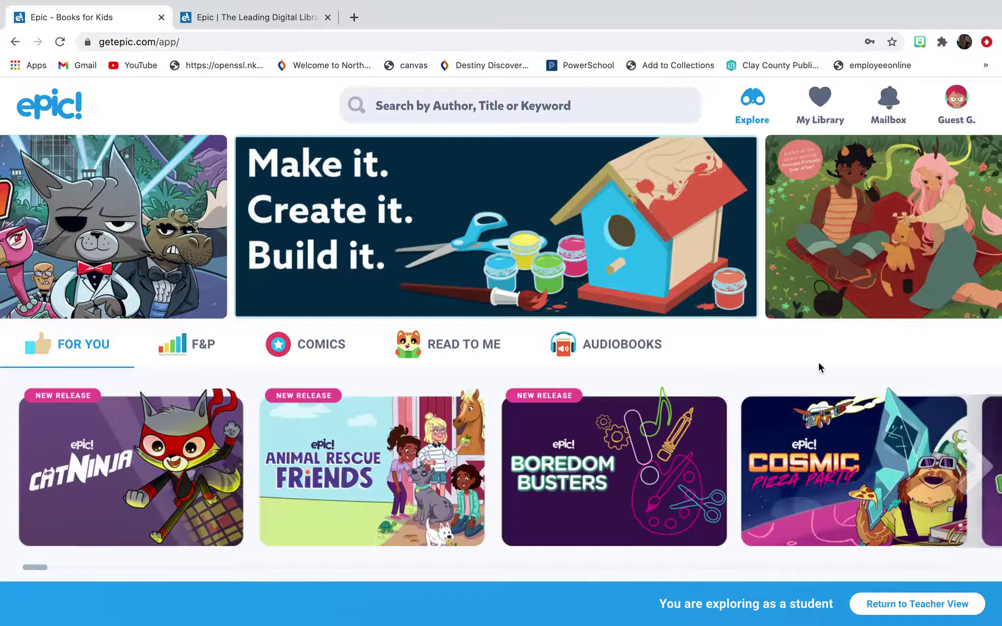
{"action": "scroll", "coordinate": [819, 362], "scroll_direction": "down", "scroll_amount": 7}
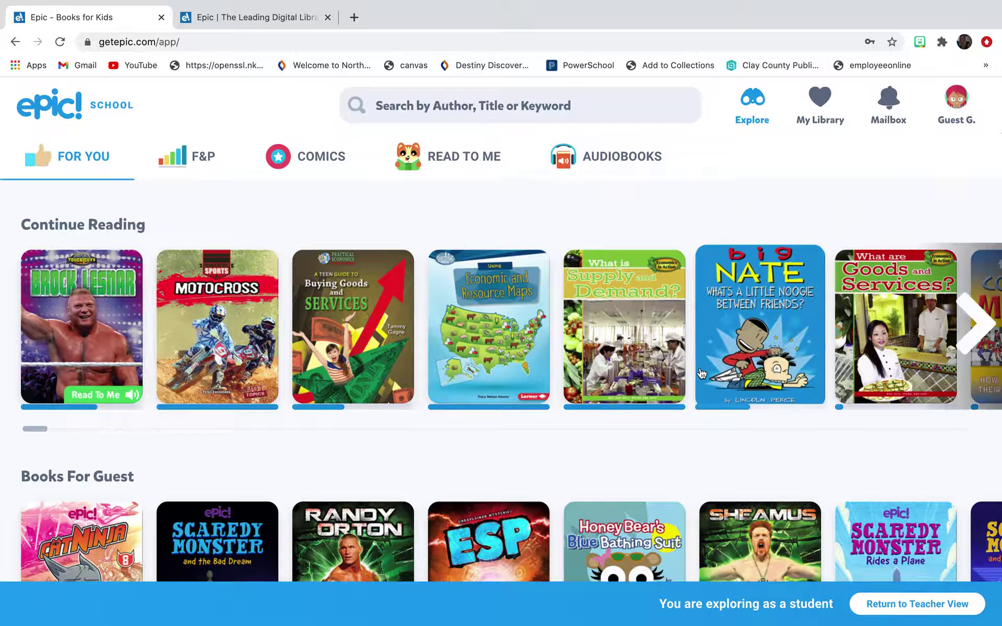
{"action": "scroll", "coordinate": [700, 372], "scroll_direction": "up", "scroll_amount": 5}
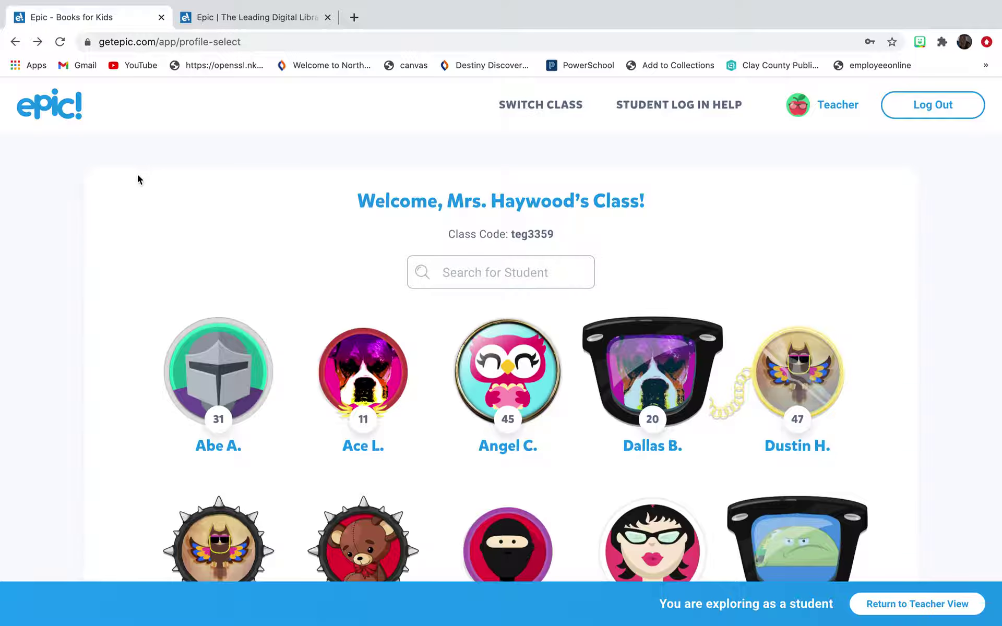
Look through the class's student profiles and return to teacher view
{"action": "scroll", "coordinate": [136, 174], "scroll_direction": "down", "scroll_amount": 6}
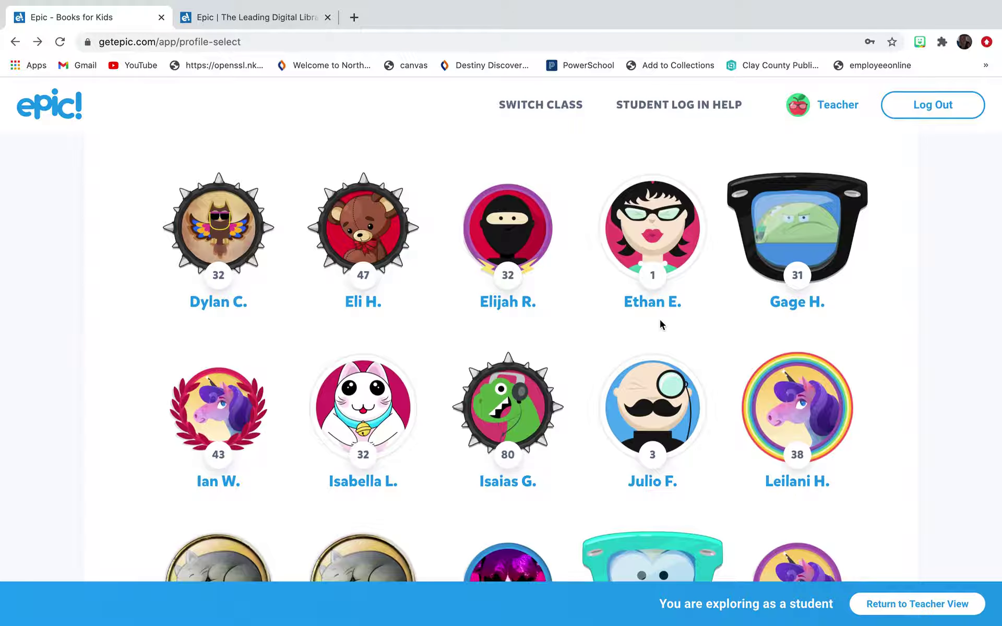
{"action": "scroll", "coordinate": [660, 325], "scroll_direction": "down", "scroll_amount": 10}
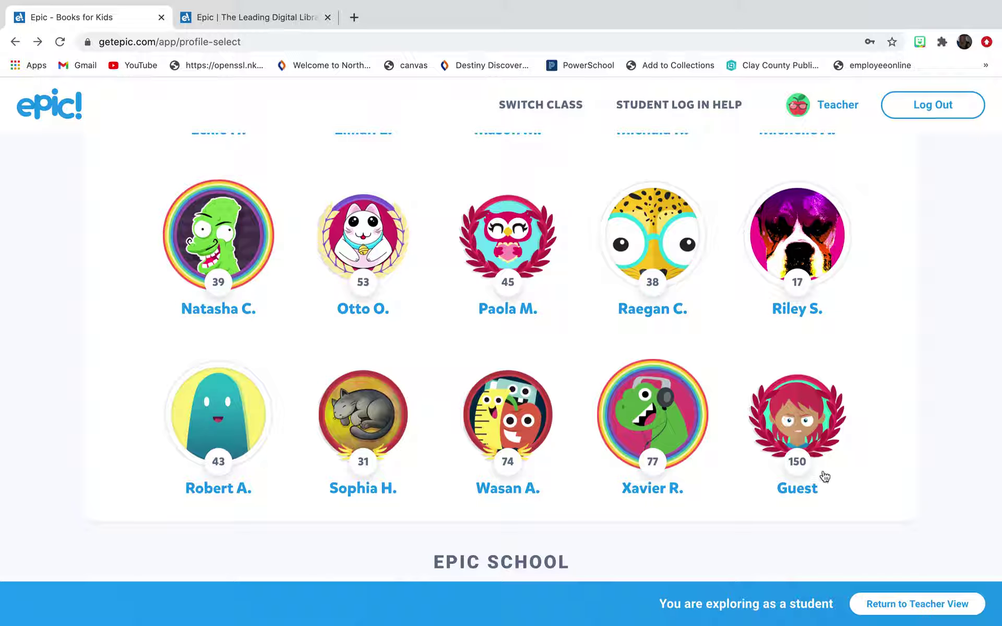
{"action": "left_click", "coordinate": [961, 608]}
{"action": "left_click", "coordinate": [884, 567]}
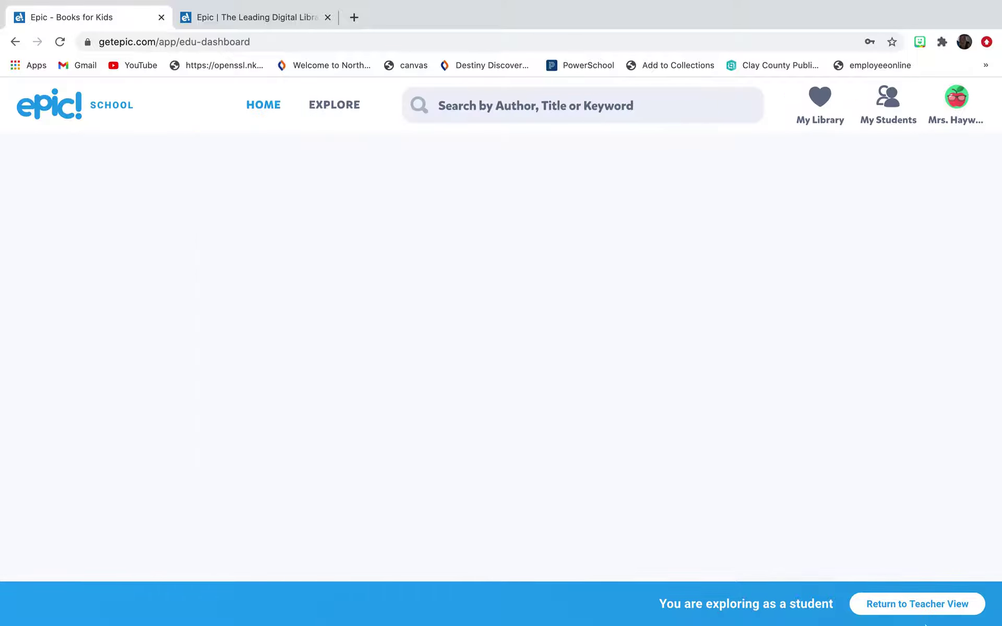
Examine the teacher dashboard's class settings, teacher resources and community links
{"action": "scroll", "coordinate": [460, 283], "scroll_direction": "down", "scroll_amount": 1}
{"action": "scroll", "coordinate": [460, 283], "scroll_direction": "down", "scroll_amount": 3}
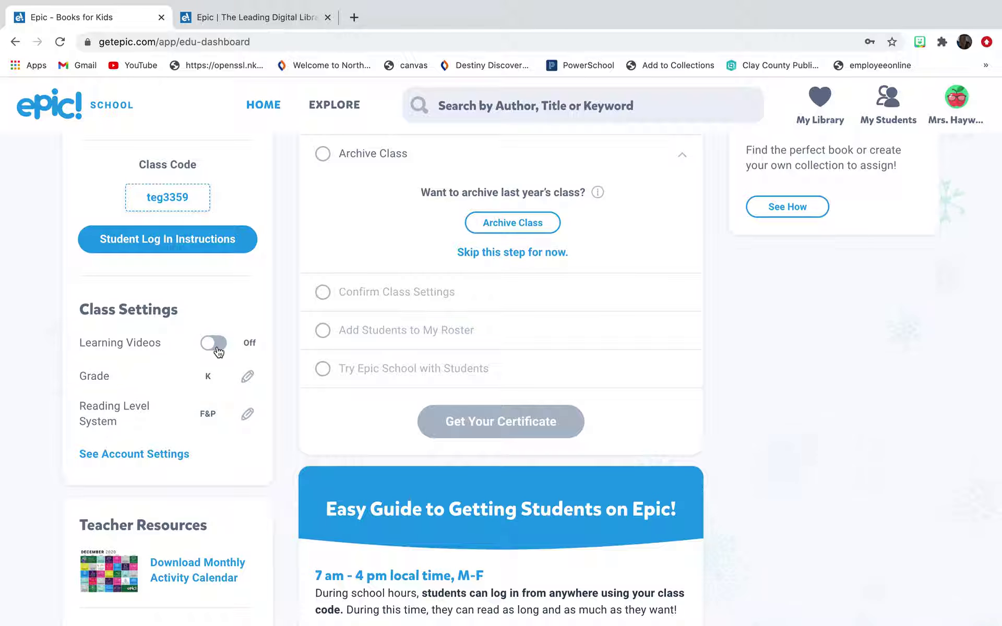
{"action": "scroll", "coordinate": [192, 350], "scroll_direction": "down", "scroll_amount": 2}
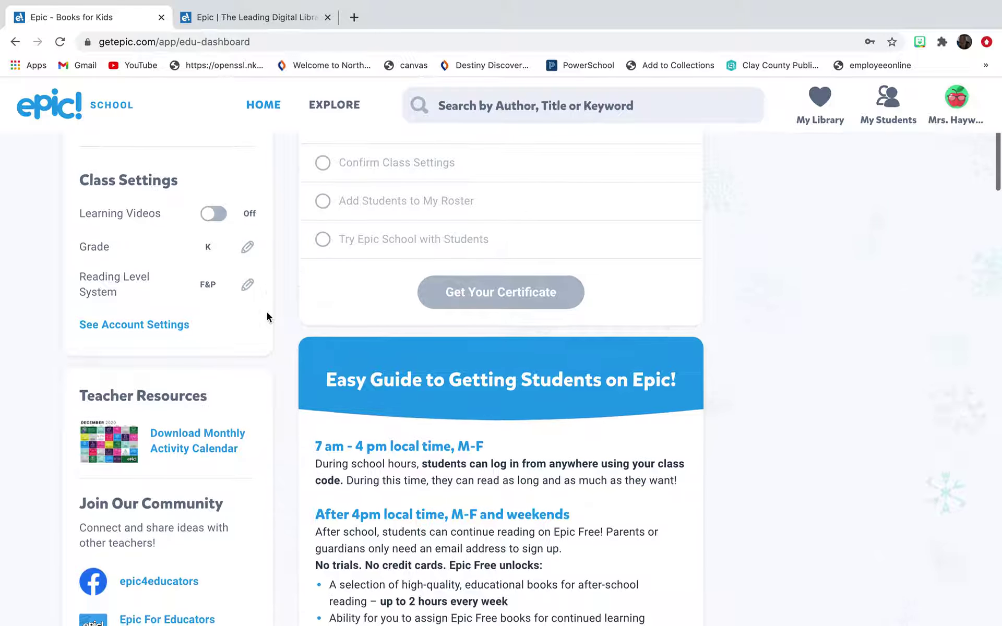
{"action": "scroll", "coordinate": [267, 316], "scroll_direction": "down", "scroll_amount": 1}
{"action": "scroll", "coordinate": [150, 360], "scroll_direction": "down", "scroll_amount": 1}
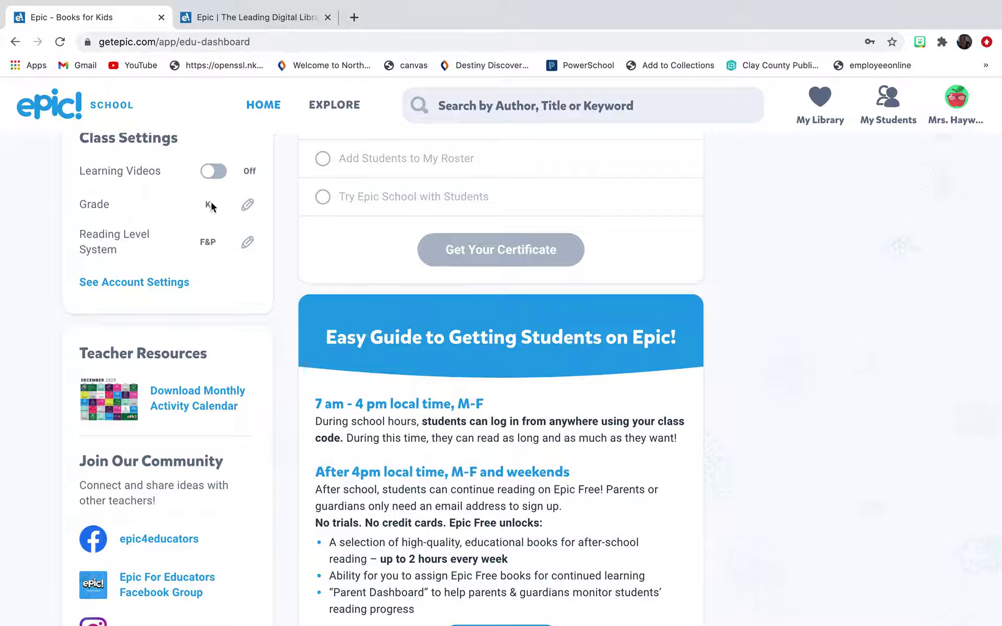
{"action": "scroll", "coordinate": [213, 350], "scroll_direction": "down", "scroll_amount": 2}
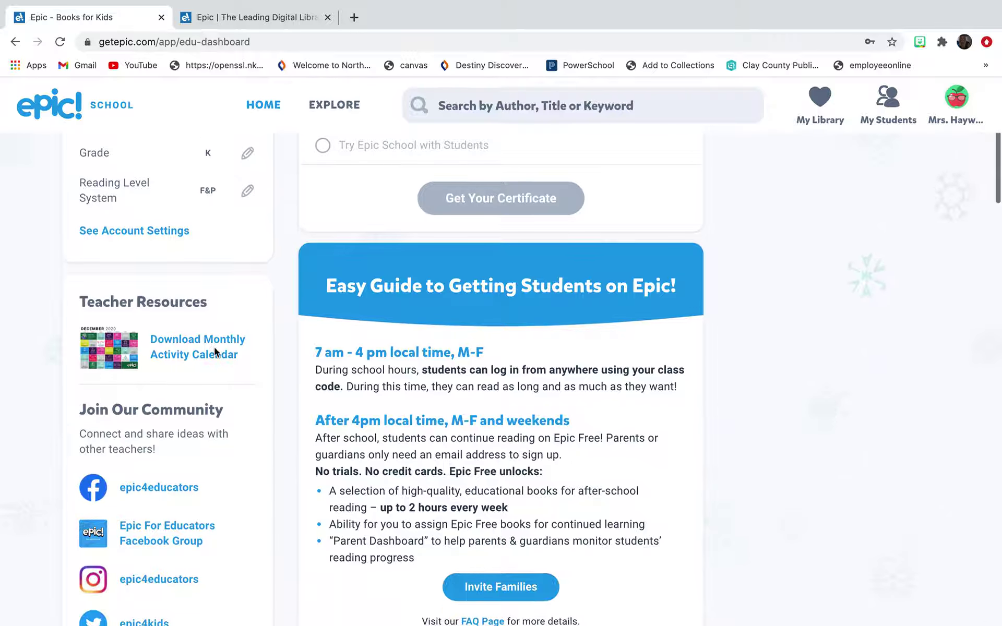
{"action": "scroll", "coordinate": [232, 300], "scroll_direction": "down", "scroll_amount": 3}
{"action": "scroll", "coordinate": [233, 302], "scroll_direction": "down", "scroll_amount": 1}
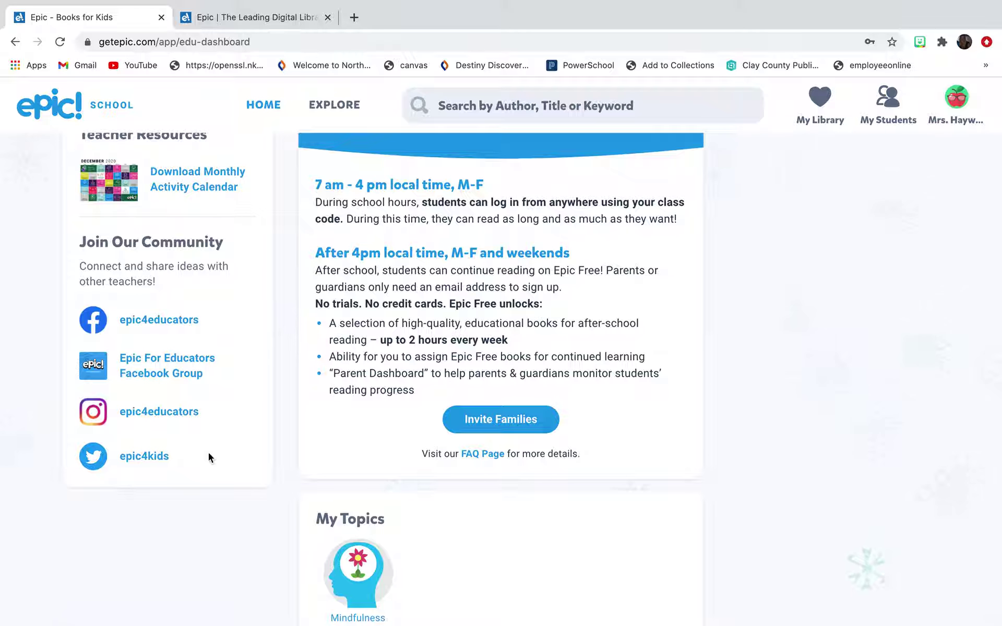
Examine the rest of the dashboard, covering topics, kindergarten books and subjects, the Readerpillar and Epic's posts, and return to its start
{"action": "scroll", "coordinate": [495, 440], "scroll_direction": "down", "scroll_amount": 2}
{"action": "scroll", "coordinate": [495, 440], "scroll_direction": "down", "scroll_amount": 7}
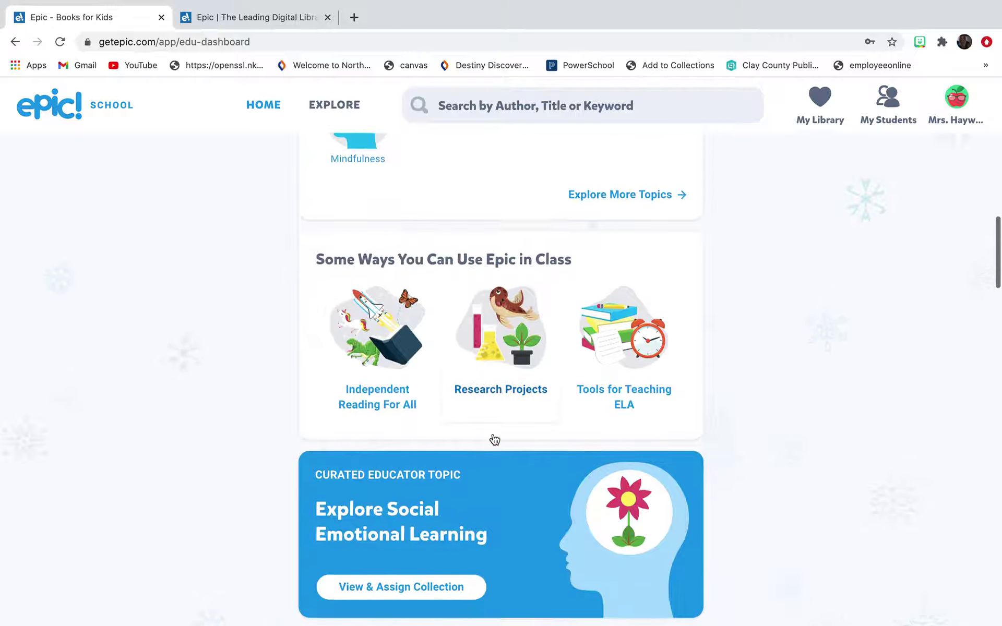
{"action": "scroll", "coordinate": [495, 440], "scroll_direction": "down", "scroll_amount": 9}
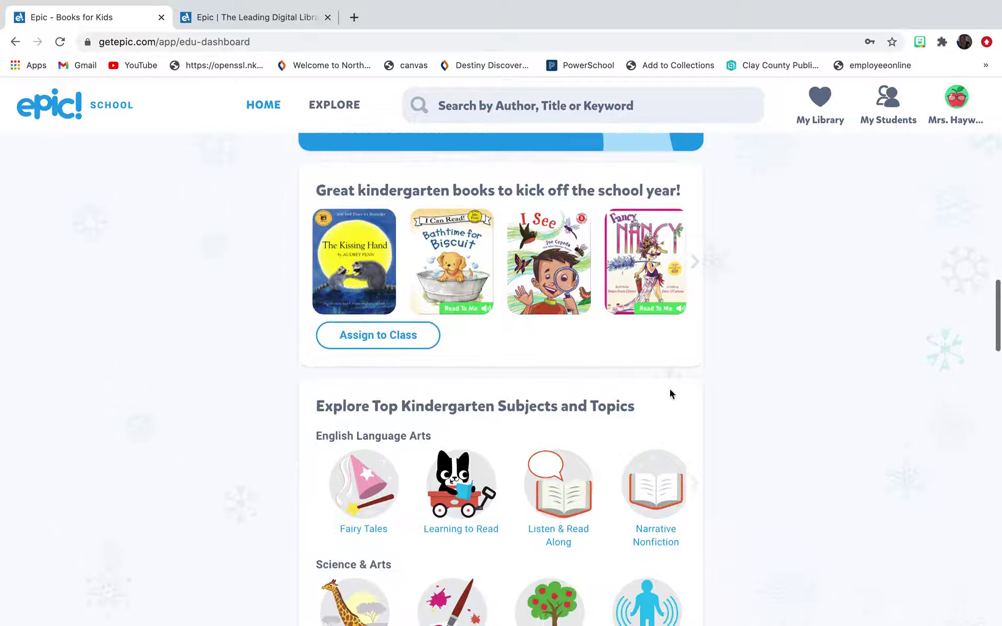
{"action": "scroll", "coordinate": [696, 410], "scroll_direction": "down", "scroll_amount": 12}
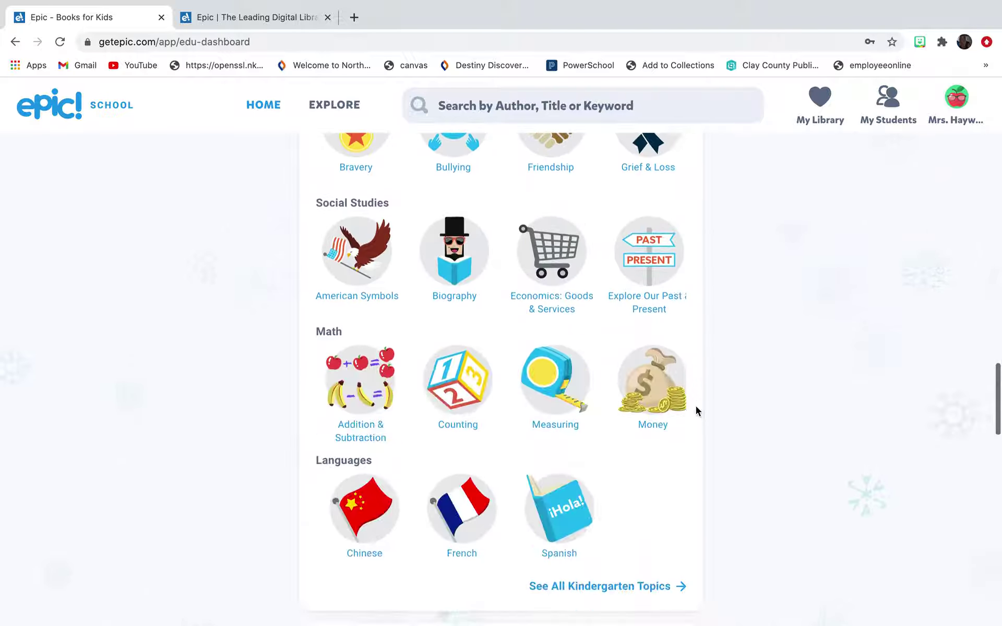
{"action": "scroll", "coordinate": [697, 412], "scroll_direction": "down", "scroll_amount": 6}
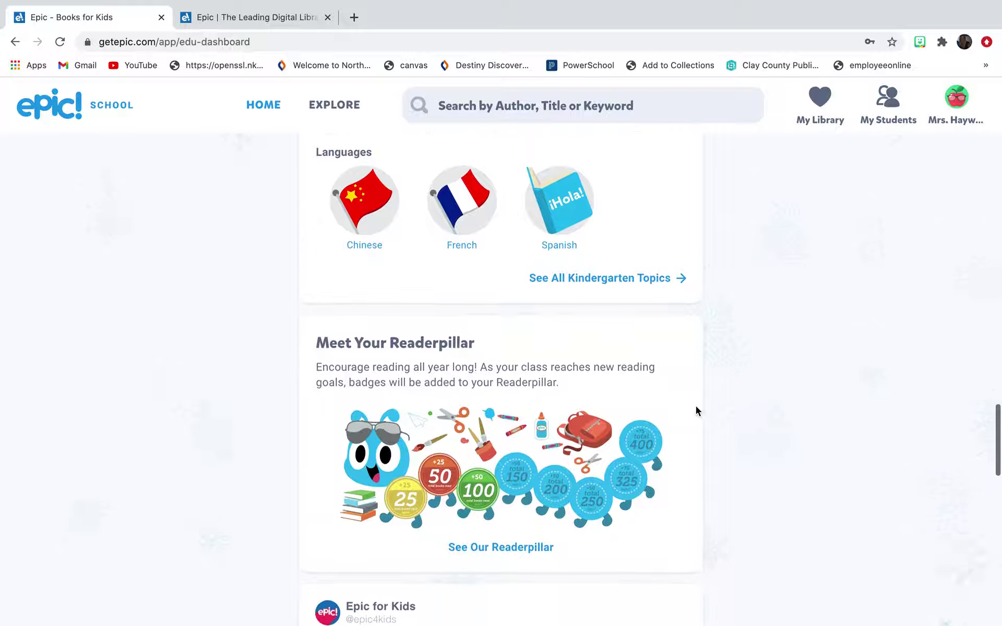
{"action": "scroll", "coordinate": [697, 411], "scroll_direction": "down", "scroll_amount": 3}
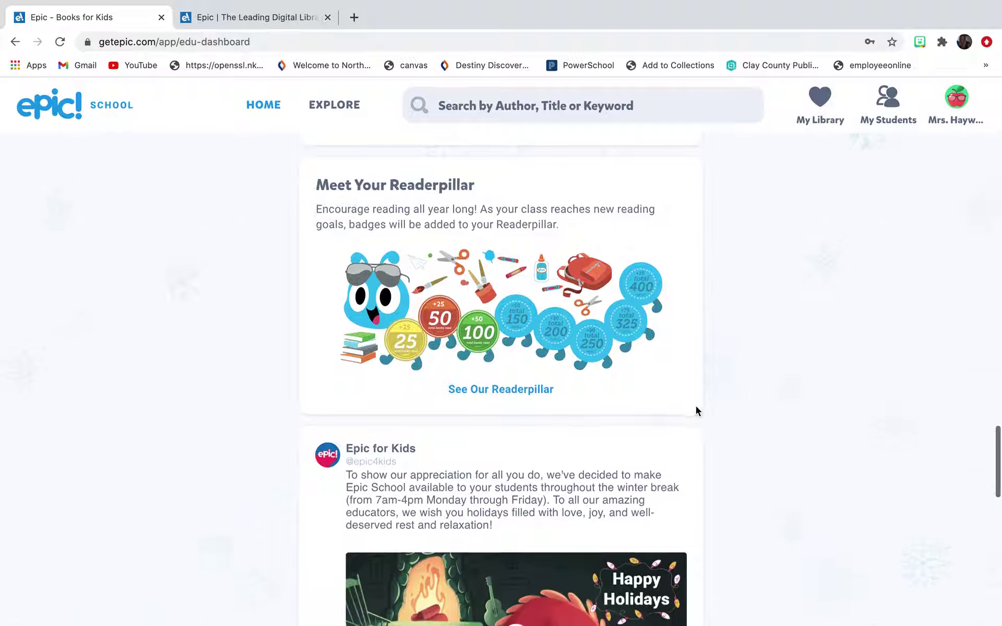
{"action": "scroll", "coordinate": [696, 406], "scroll_direction": "down", "scroll_amount": 1}
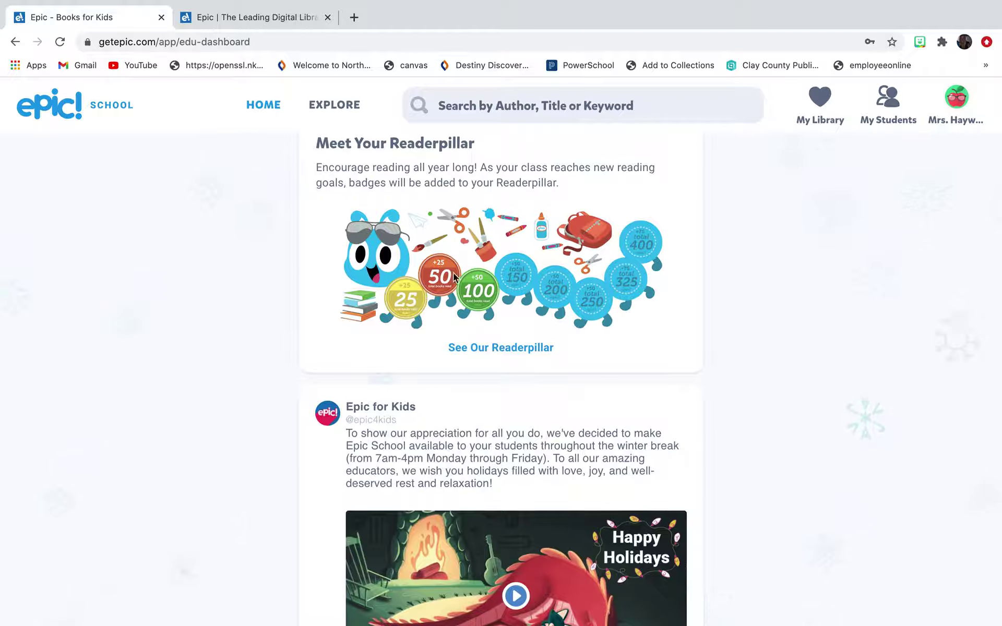
{"action": "scroll", "coordinate": [692, 238], "scroll_direction": "down", "scroll_amount": 3}
{"action": "scroll", "coordinate": [692, 238], "scroll_direction": "down", "scroll_amount": 13}
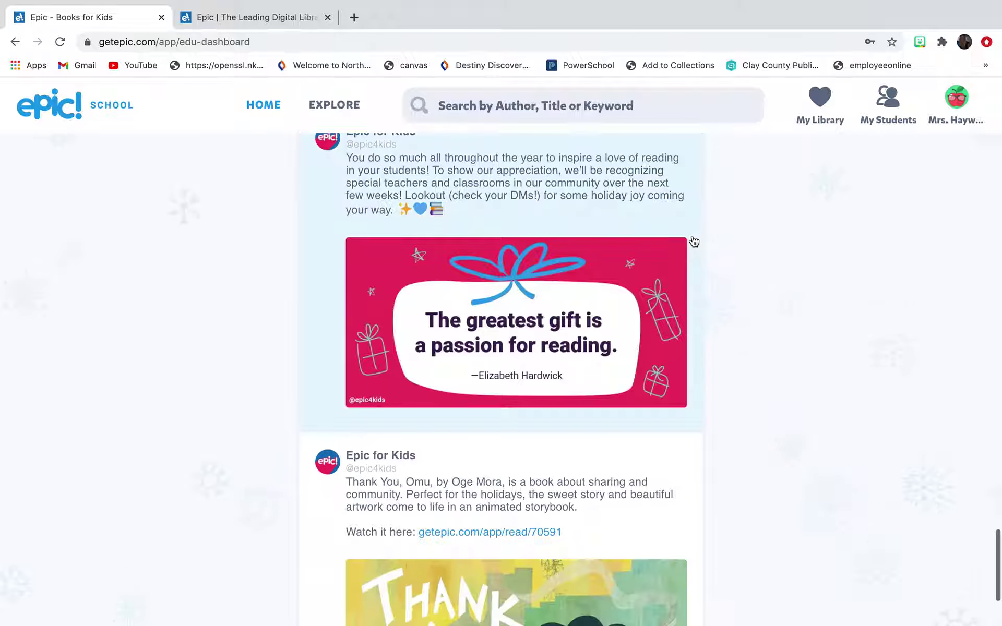
{"action": "scroll", "coordinate": [694, 241], "scroll_direction": "down", "scroll_amount": 3}
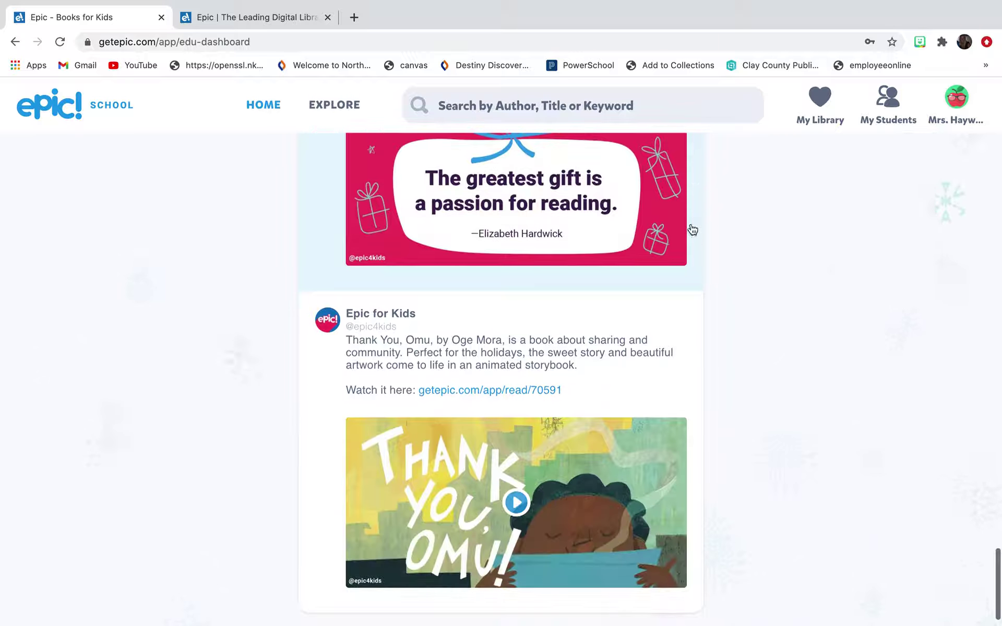
{"action": "scroll", "coordinate": [687, 162], "scroll_direction": "down", "scroll_amount": 1}
{"action": "scroll", "coordinate": [701, 420], "scroll_direction": "up", "scroll_amount": 10}
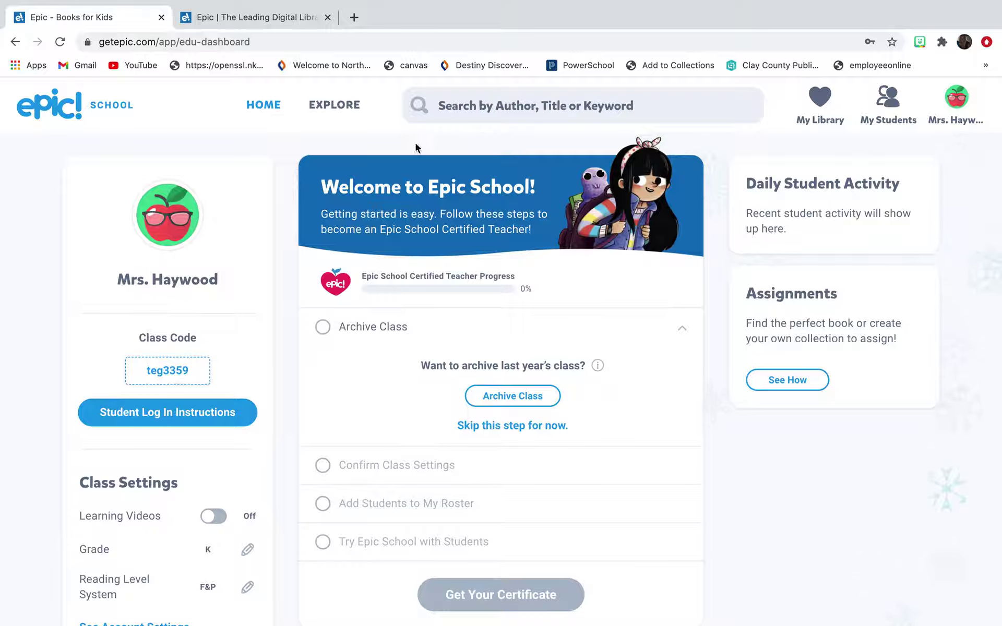
Open the Explore page and look over its recommended, Continue Reading and personalized book collections
{"action": "left_click", "coordinate": [344, 112]}
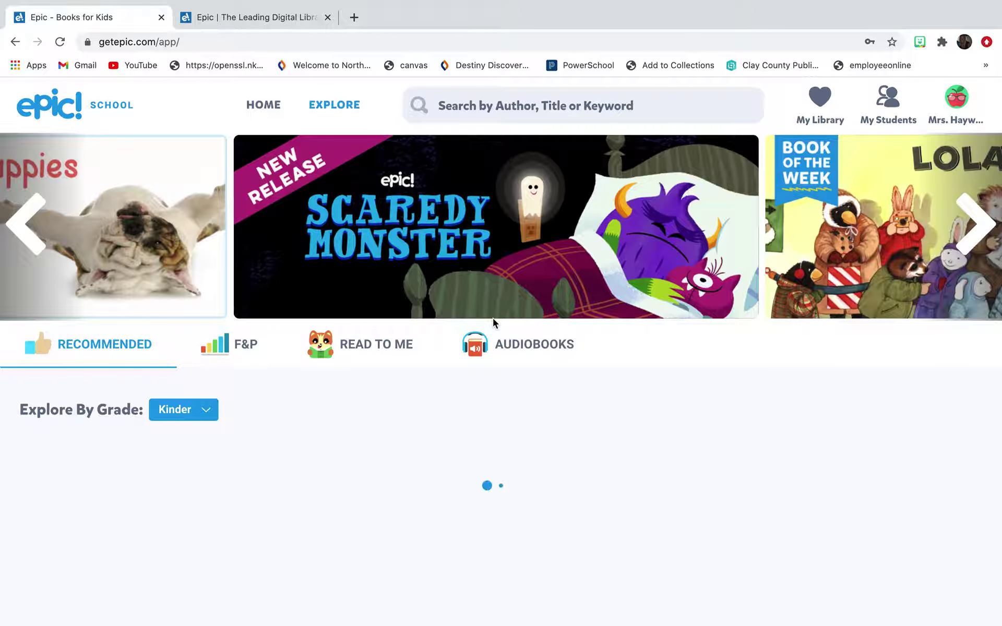
{"action": "scroll", "coordinate": [493, 318], "scroll_direction": "down", "scroll_amount": 3}
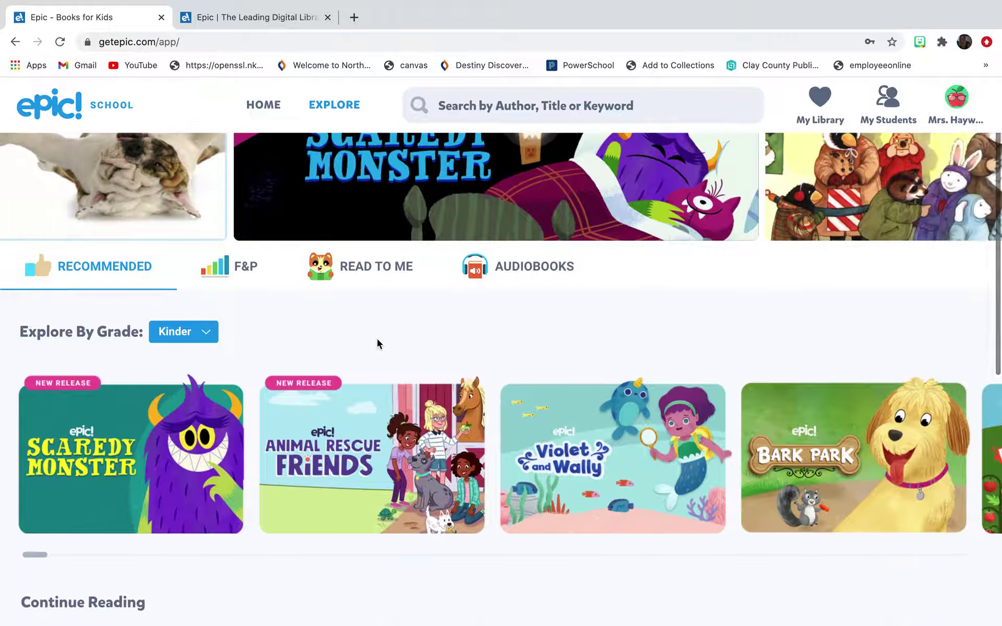
{"action": "scroll", "coordinate": [377, 340], "scroll_direction": "down", "scroll_amount": 2}
{"action": "scroll", "coordinate": [219, 372], "scroll_direction": "down", "scroll_amount": 3}
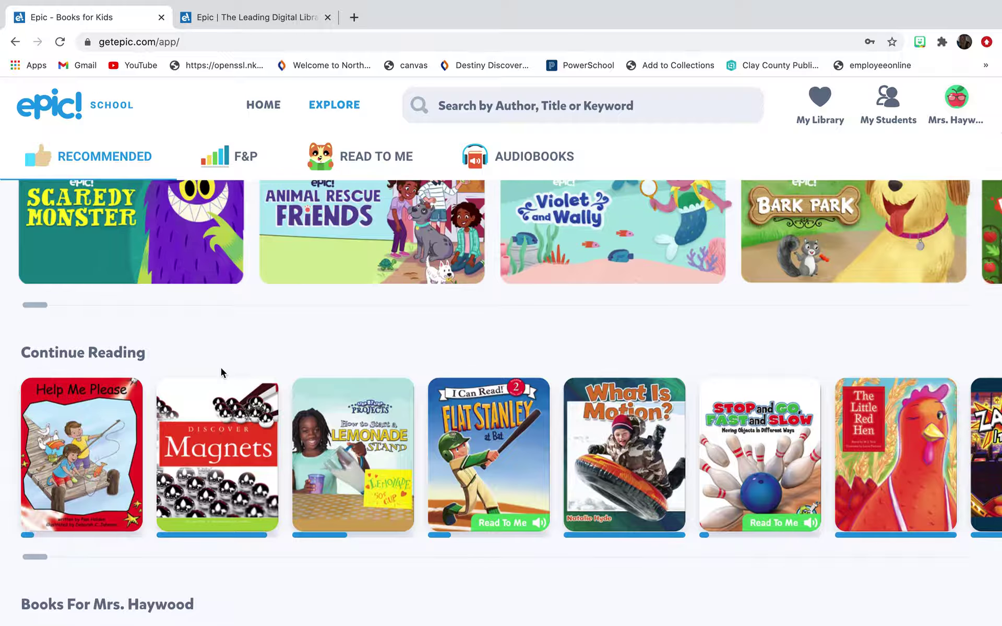
{"action": "scroll", "coordinate": [220, 373], "scroll_direction": "down", "scroll_amount": 3}
{"action": "mouse_move", "coordinate": [388, 343]}
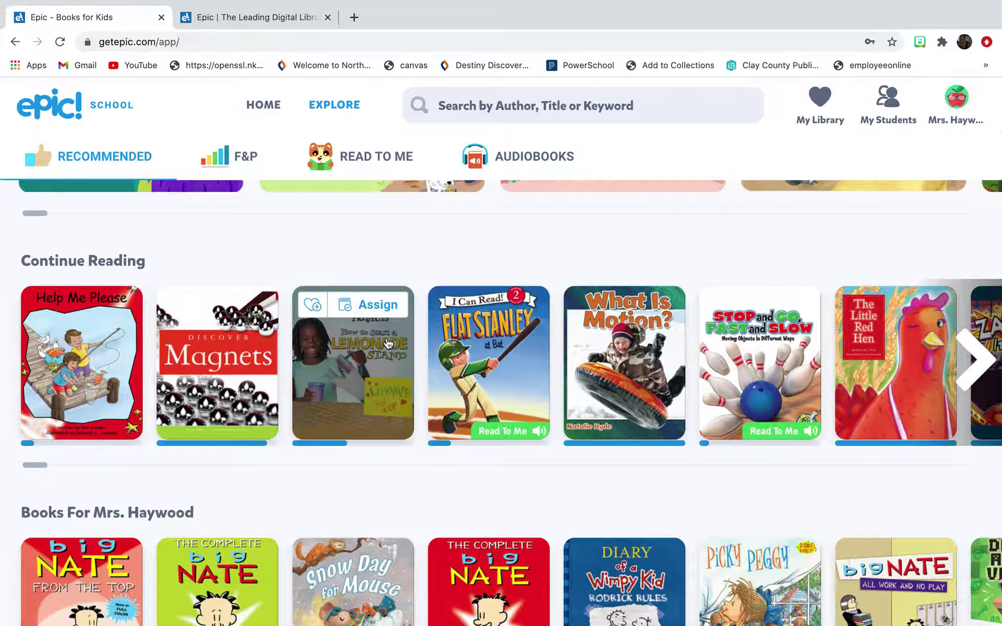
{"action": "mouse_move", "coordinate": [730, 364]}
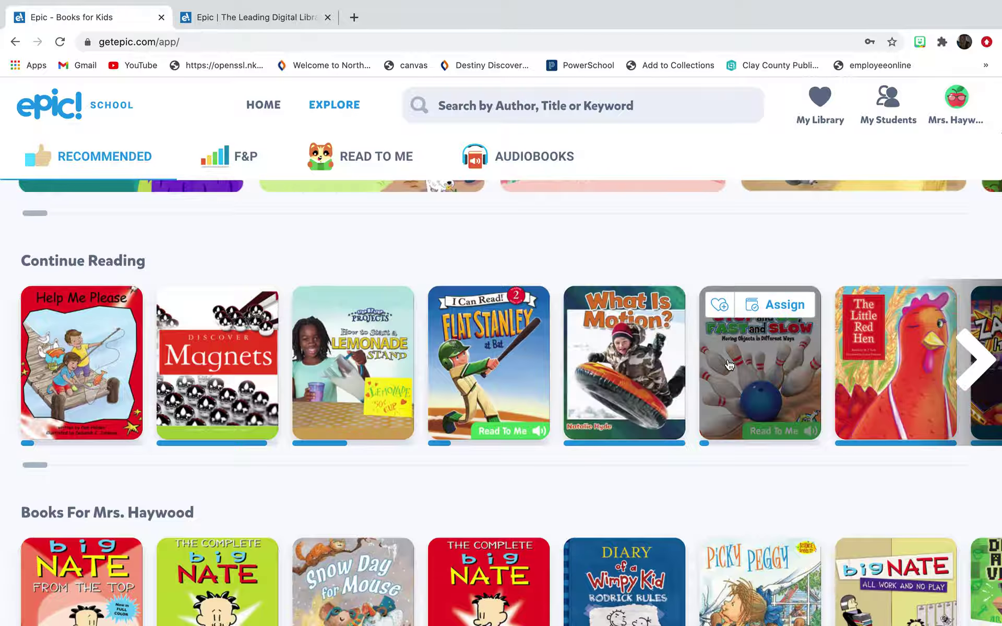
{"action": "scroll", "coordinate": [730, 364], "scroll_direction": "down", "scroll_amount": 1}
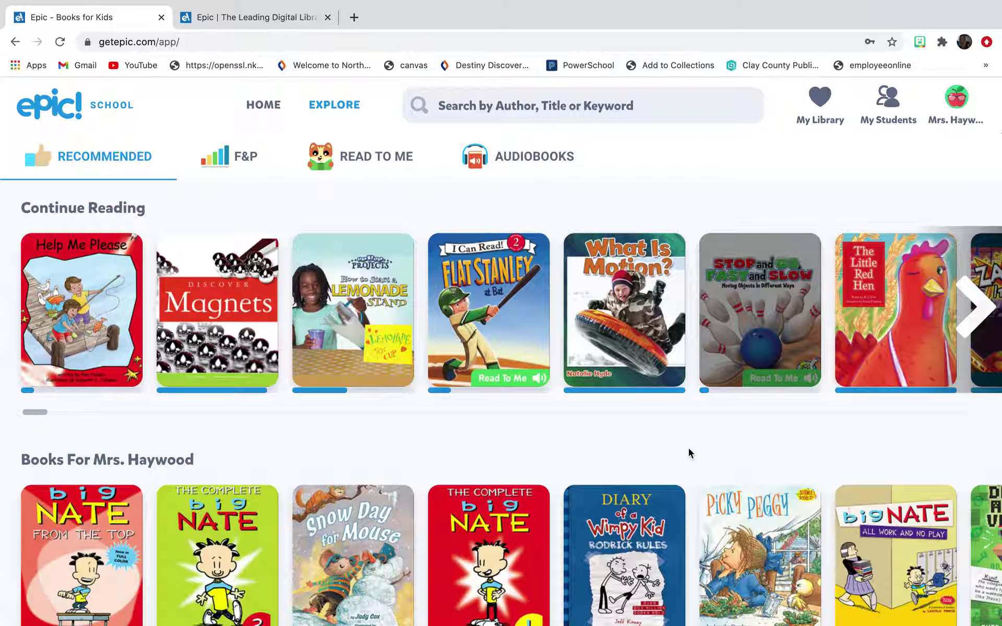
{"action": "scroll", "coordinate": [688, 448], "scroll_direction": "down", "scroll_amount": 1}
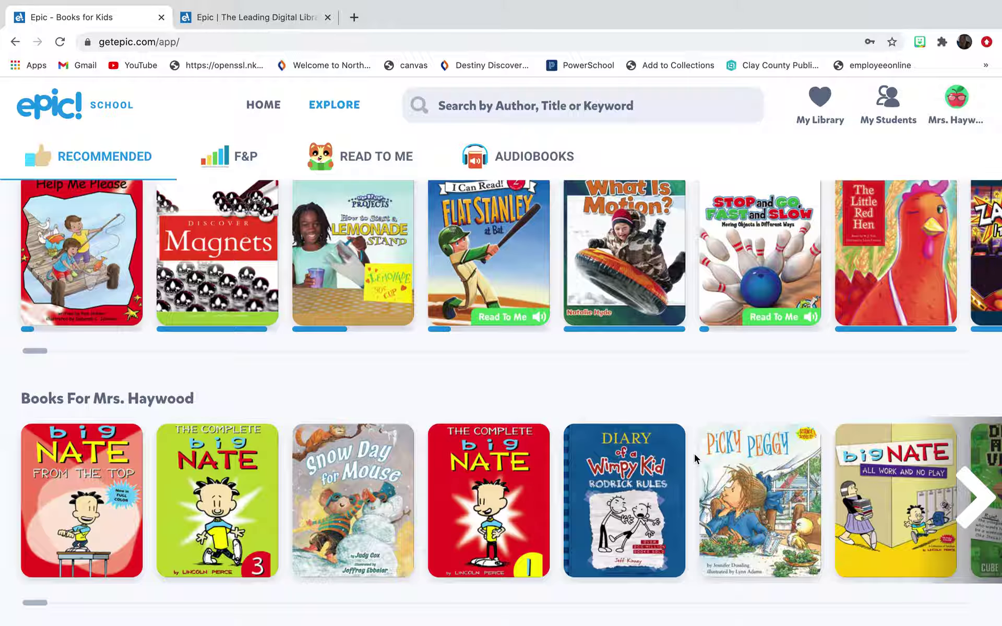
{"action": "scroll", "coordinate": [687, 483], "scroll_direction": "down", "scroll_amount": 2}
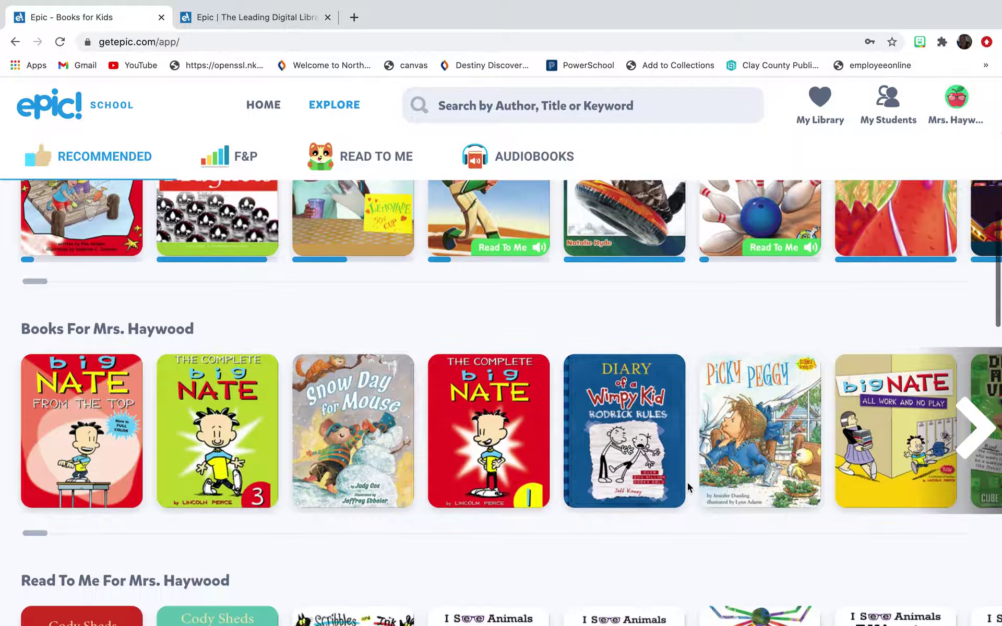
{"action": "scroll", "coordinate": [687, 482], "scroll_direction": "down", "scroll_amount": 1}
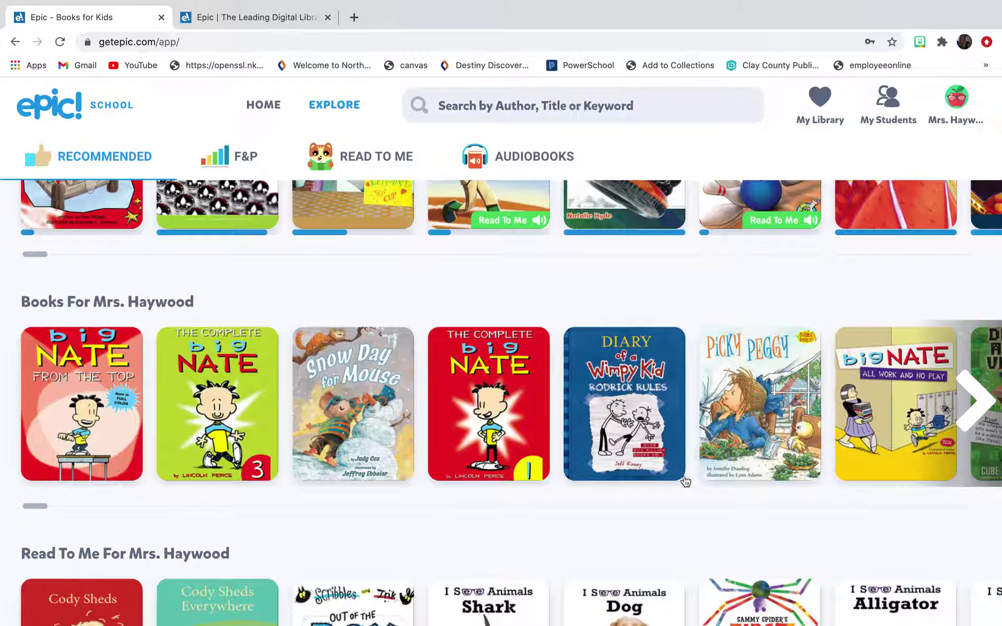
{"action": "mouse_move", "coordinate": [660, 464]}
{"action": "scroll", "coordinate": [644, 438], "scroll_direction": "up", "scroll_amount": 10}
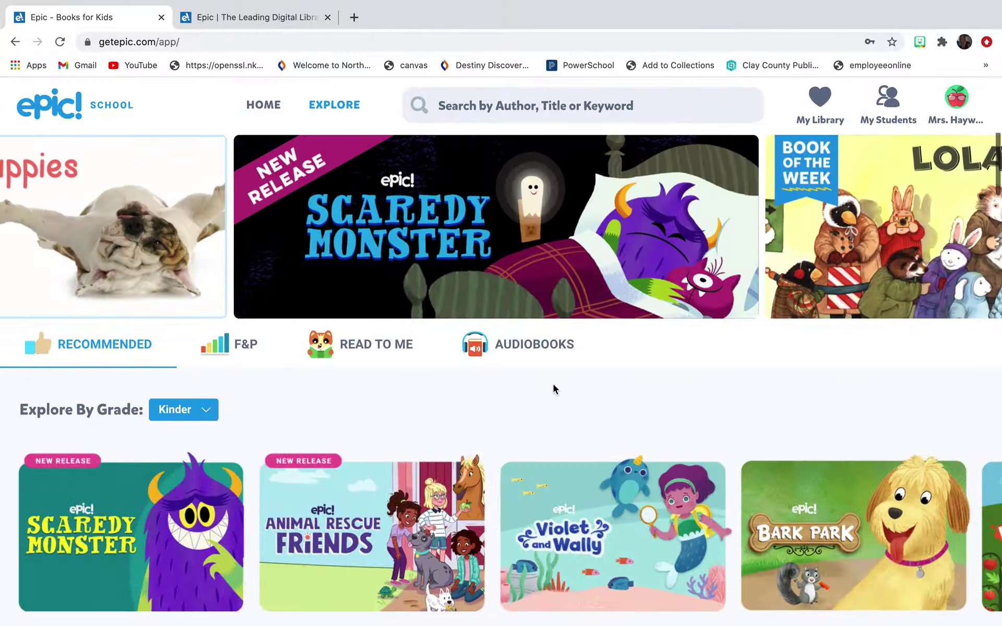
Sample the read-aloud narration of Flat Stanley at Bat from the Continue Reading collection and close the book
{"action": "scroll", "coordinate": [390, 422], "scroll_direction": "down", "scroll_amount": 2}
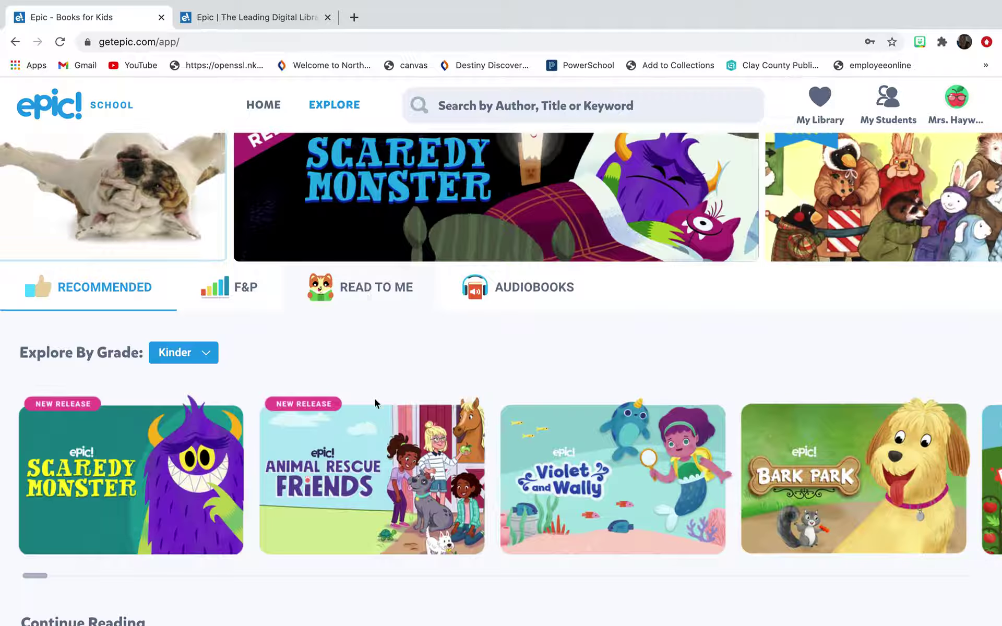
{"action": "scroll", "coordinate": [368, 343], "scroll_direction": "down", "scroll_amount": 2}
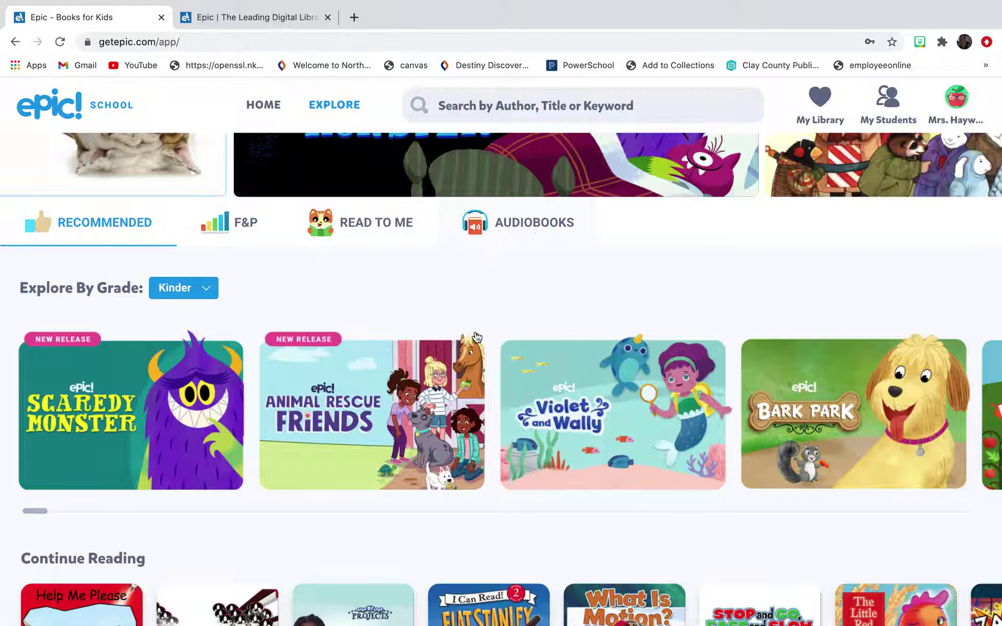
{"action": "scroll", "coordinate": [477, 338], "scroll_direction": "down", "scroll_amount": 1}
{"action": "scroll", "coordinate": [477, 338], "scroll_direction": "down", "scroll_amount": 10}
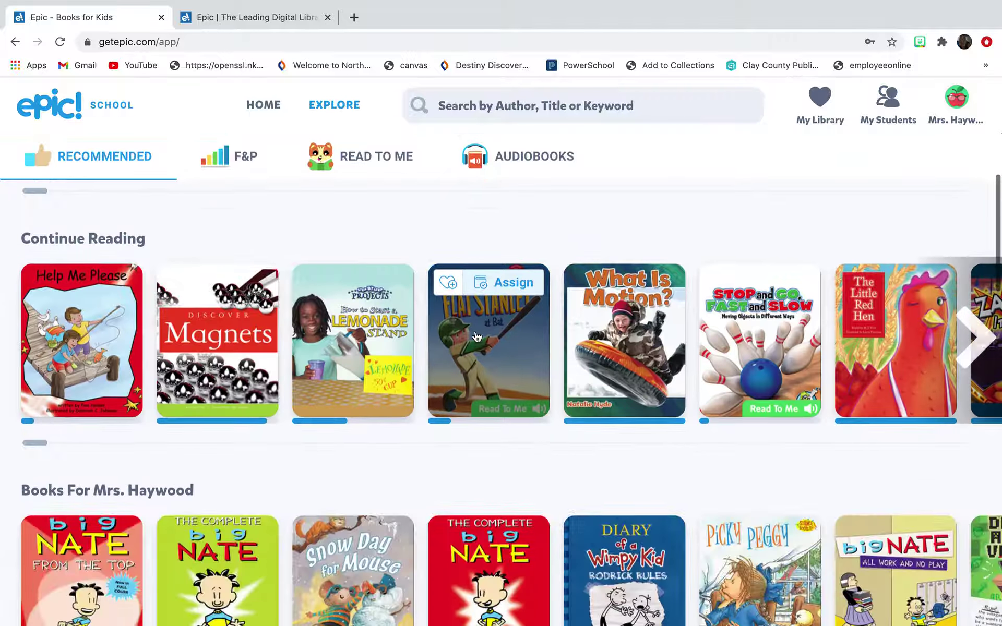
{"action": "scroll", "coordinate": [541, 440], "scroll_direction": "down", "scroll_amount": 2}
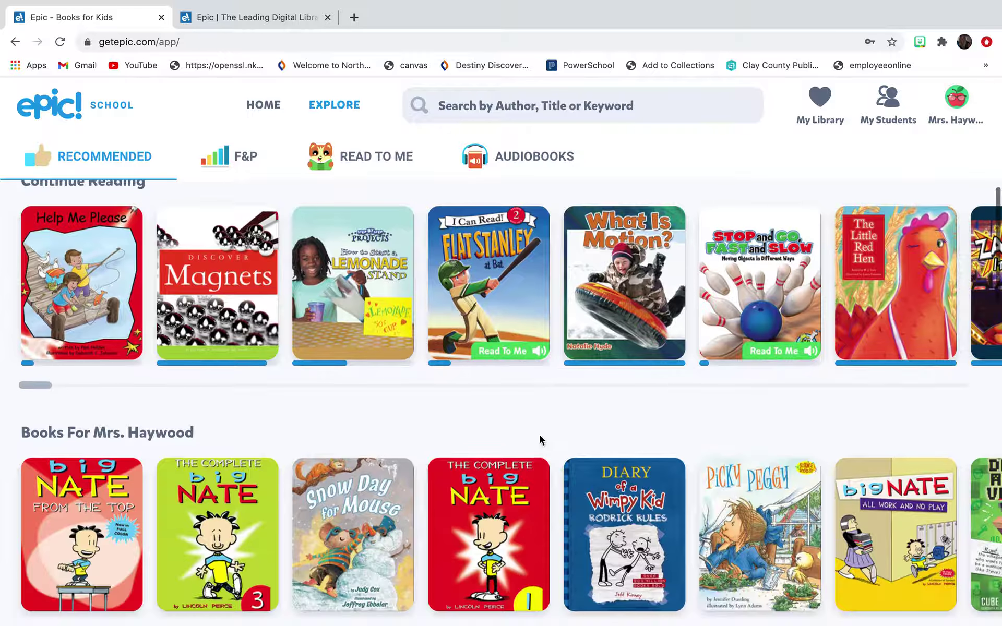
{"action": "mouse_move", "coordinate": [512, 329]}
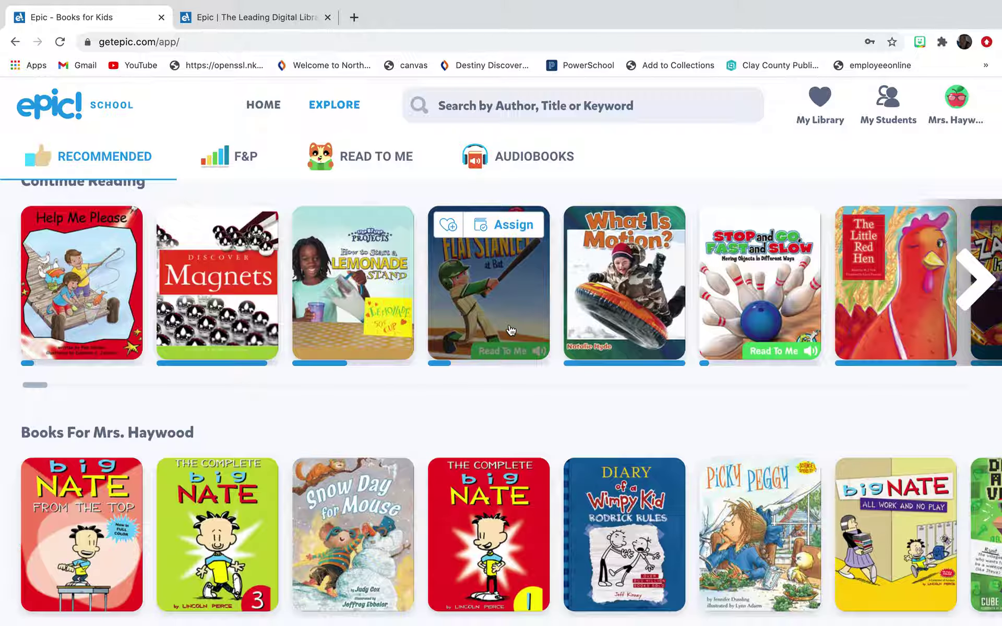
{"action": "left_click", "coordinate": [511, 329]}
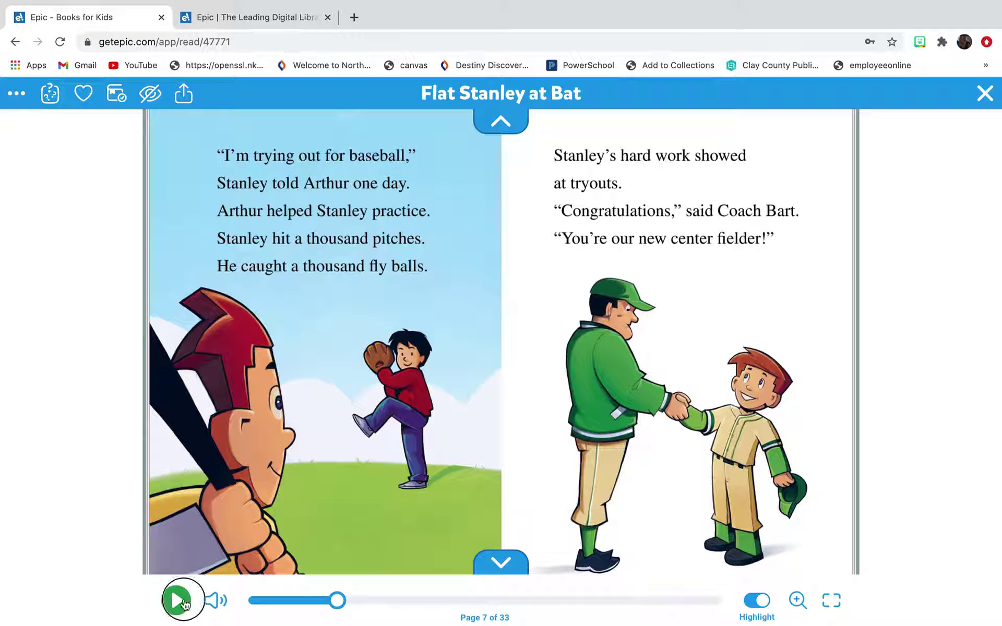
{"action": "left_click", "coordinate": [184, 604]}
{"action": "left_click", "coordinate": [177, 602]}
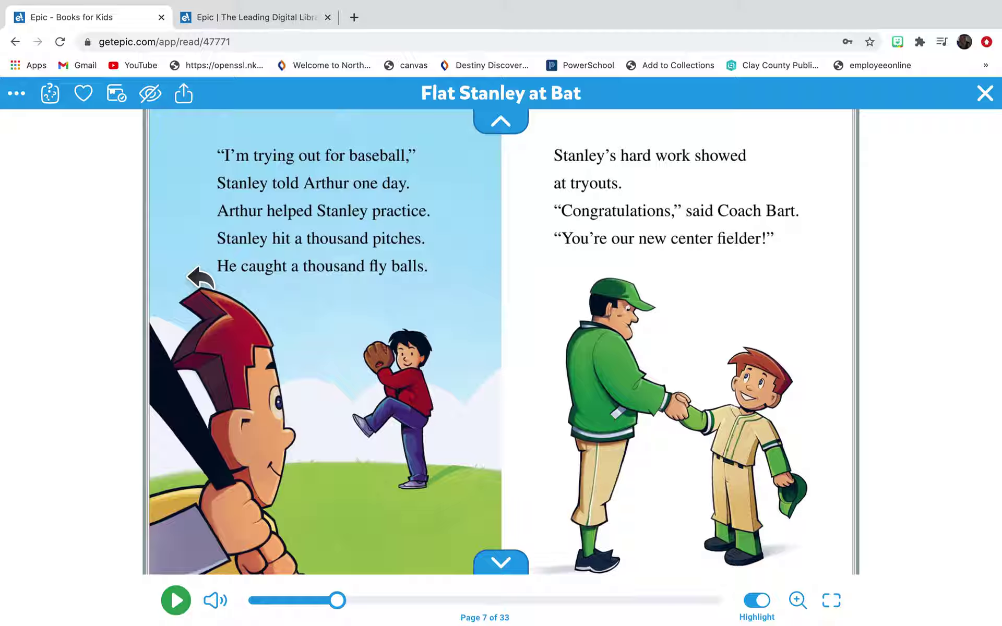
{"action": "left_click", "coordinate": [985, 93]}
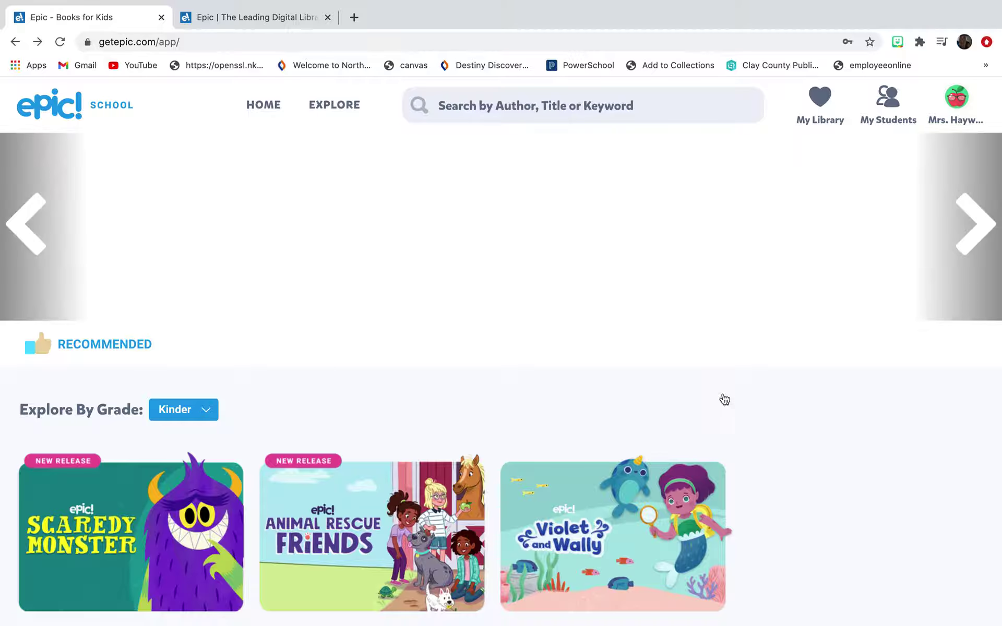
Switch from the recommended books to the audiobooks, sample Ruff vs. Fluff and close it
{"action": "scroll", "coordinate": [723, 400], "scroll_direction": "down", "scroll_amount": 10}
{"action": "scroll", "coordinate": [557, 434], "scroll_direction": "down", "scroll_amount": 3}
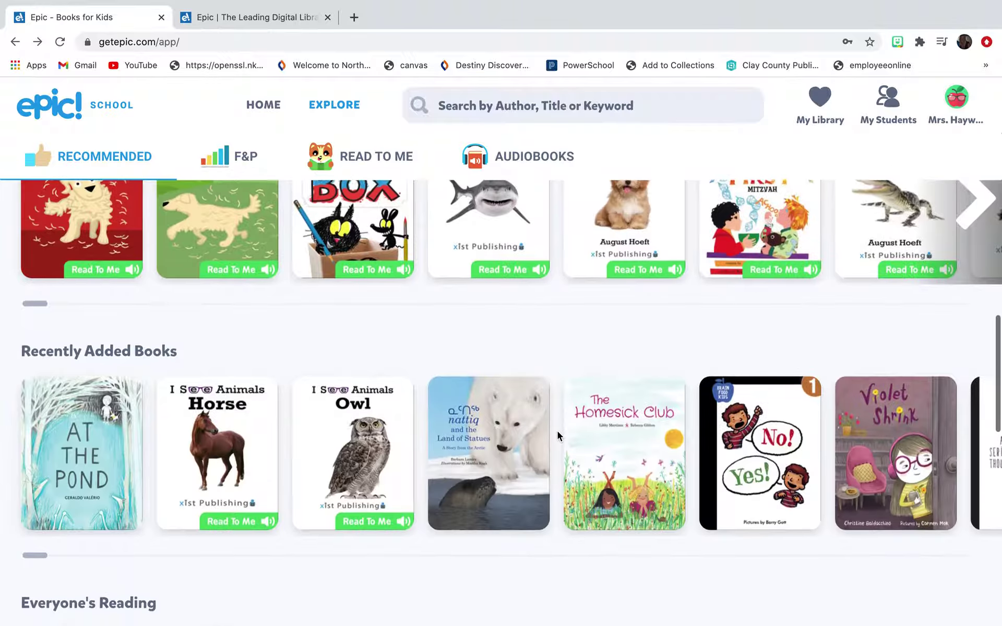
{"action": "scroll", "coordinate": [553, 407], "scroll_direction": "up", "scroll_amount": 7}
{"action": "left_click", "coordinate": [512, 157]}
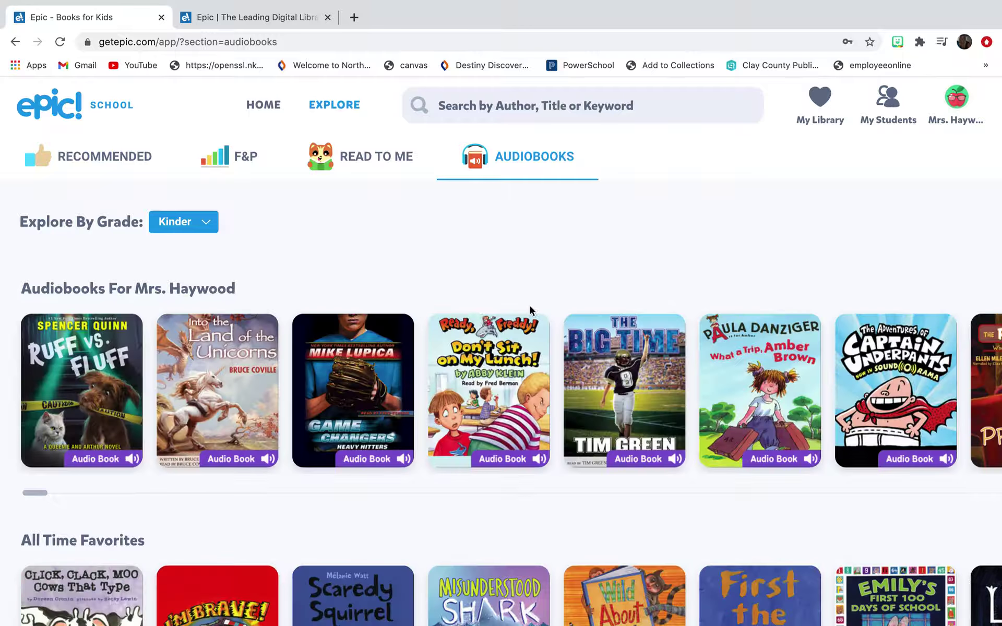
{"action": "scroll", "coordinate": [220, 314], "scroll_direction": "down", "scroll_amount": 2}
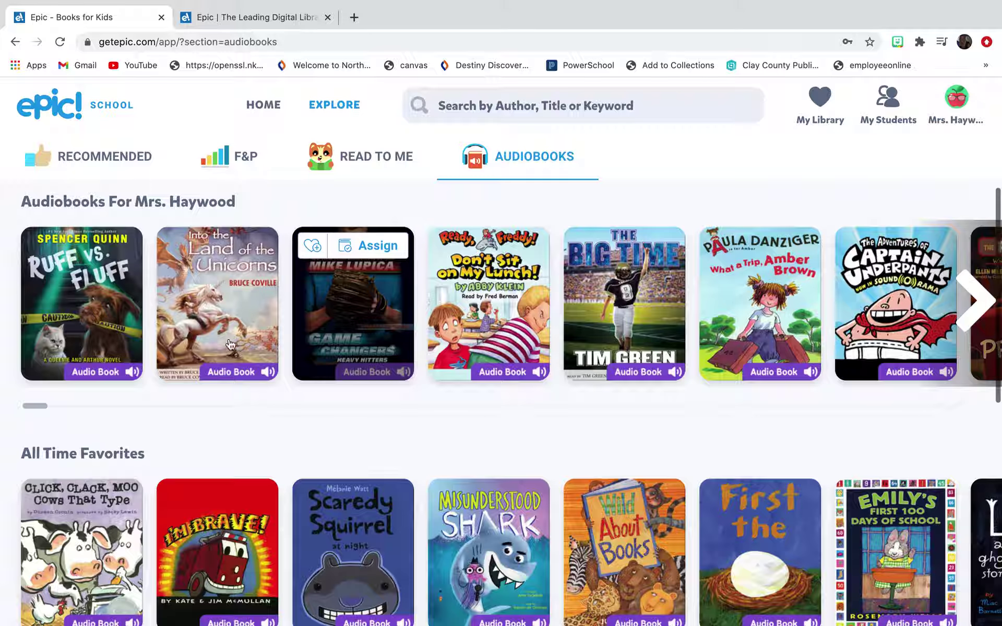
{"action": "left_click", "coordinate": [120, 300]}
{"action": "left_click", "coordinate": [513, 421]}
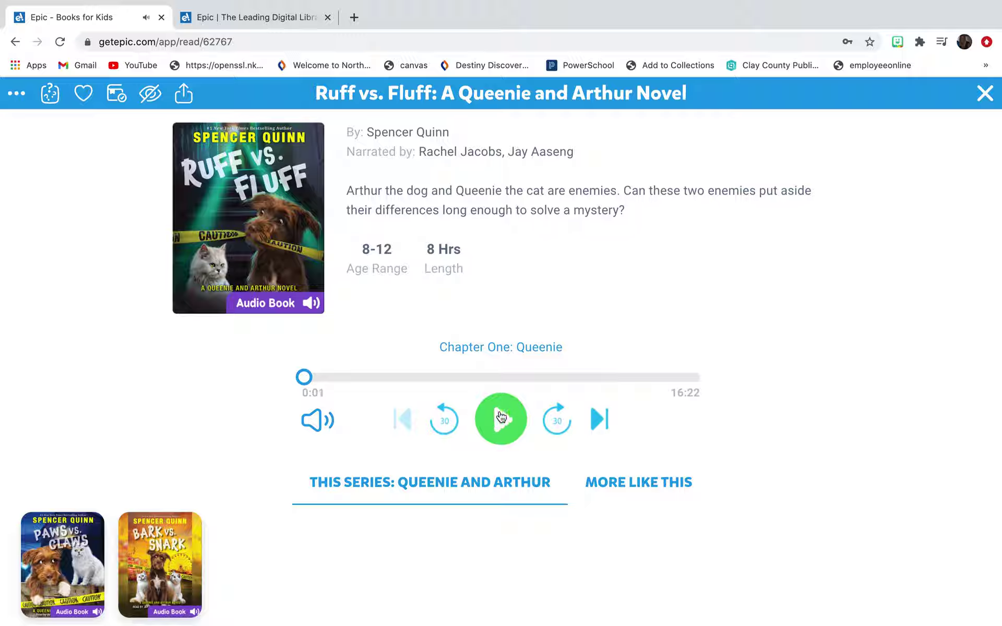
{"action": "left_click", "coordinate": [985, 93]}
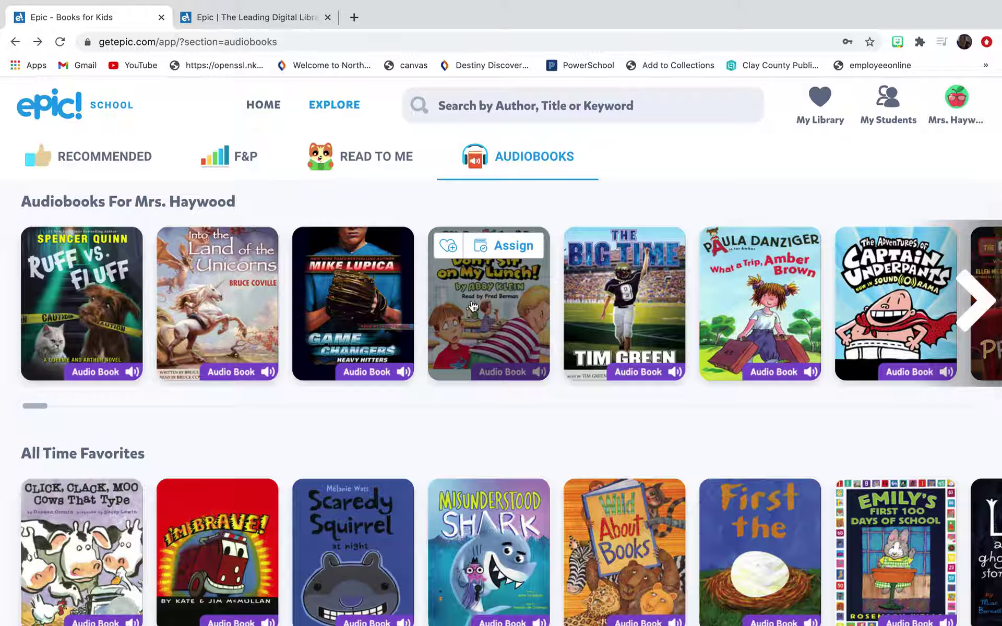
Examine the audiobook collections, including the personalized titles, All Time Favorites and Wild Animals
{"action": "scroll", "coordinate": [392, 318], "scroll_direction": "down", "scroll_amount": 2}
{"action": "scroll", "coordinate": [579, 360], "scroll_direction": "down", "scroll_amount": 5}
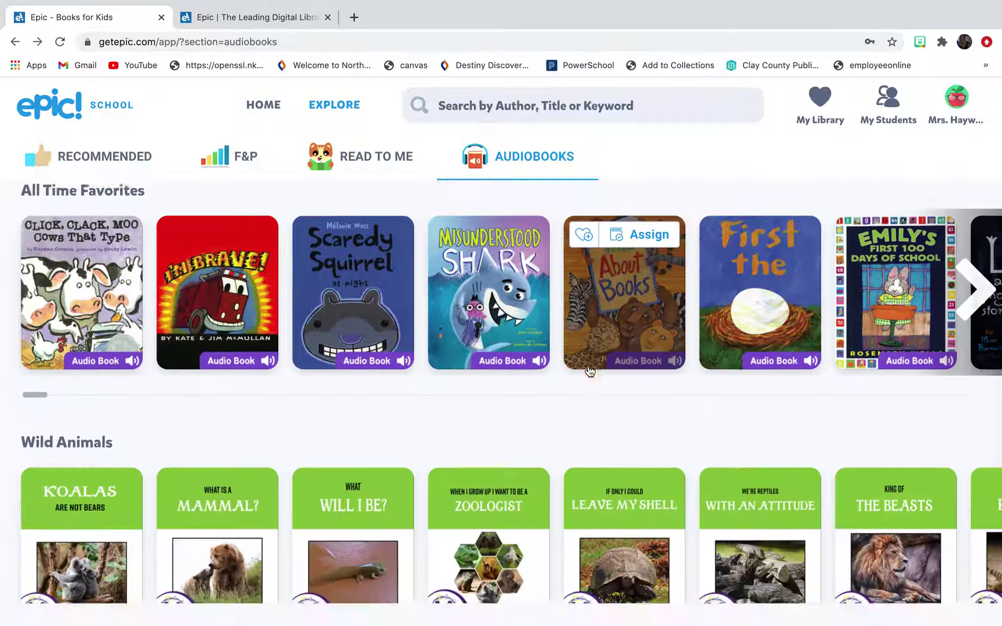
{"action": "scroll", "coordinate": [588, 366], "scroll_direction": "up", "scroll_amount": 11}
{"action": "scroll", "coordinate": [546, 366], "scroll_direction": "down", "scroll_amount": 2}
{"action": "scroll", "coordinate": [494, 393], "scroll_direction": "down", "scroll_amount": 1}
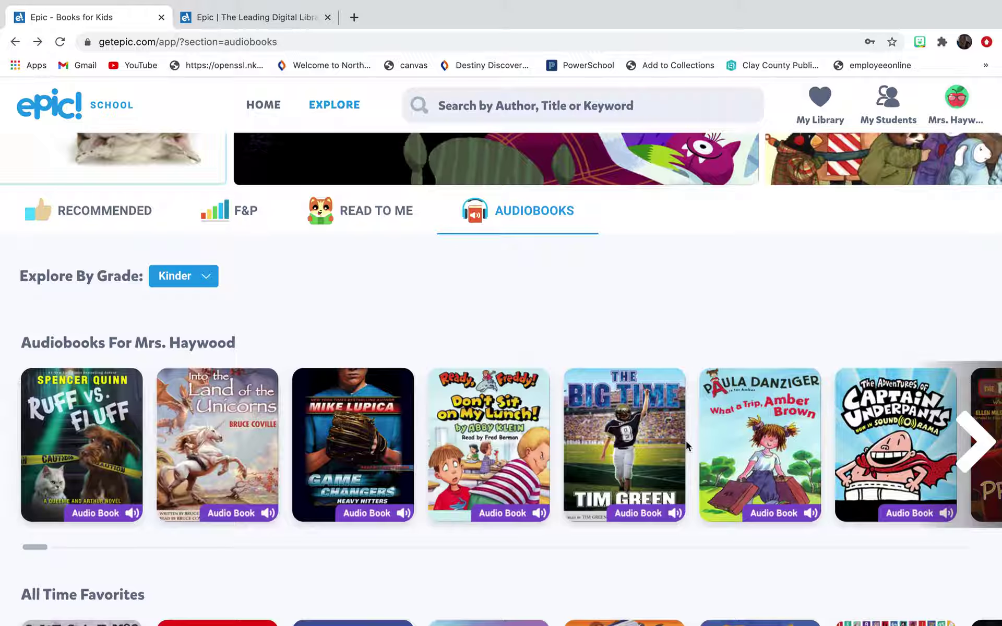
{"action": "mouse_move", "coordinate": [671, 440]}
{"action": "scroll", "coordinate": [677, 342], "scroll_direction": "down", "scroll_amount": 3}
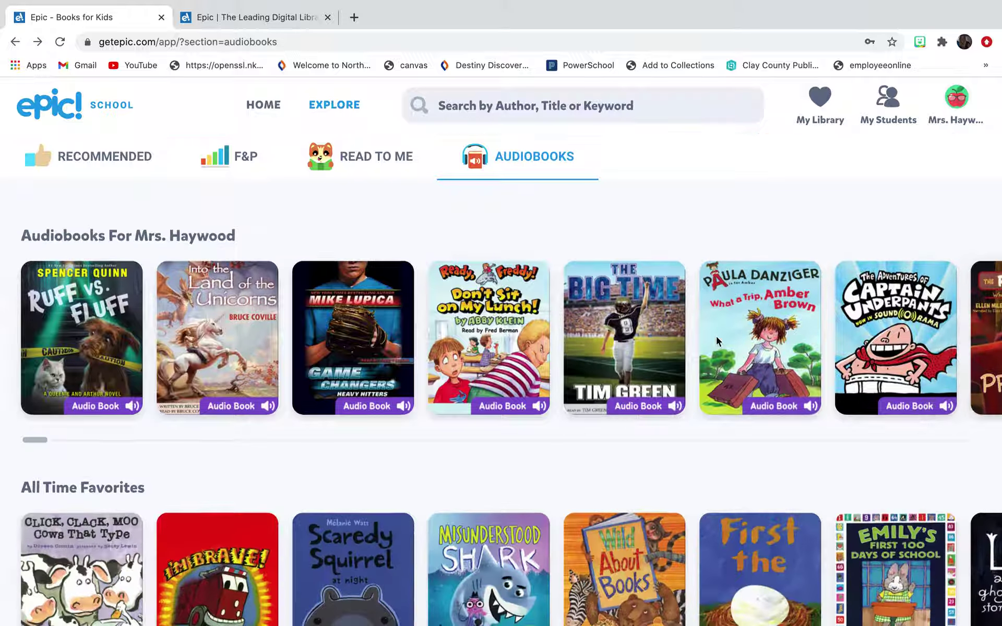
{"action": "scroll", "coordinate": [647, 342], "scroll_direction": "down", "scroll_amount": 1}
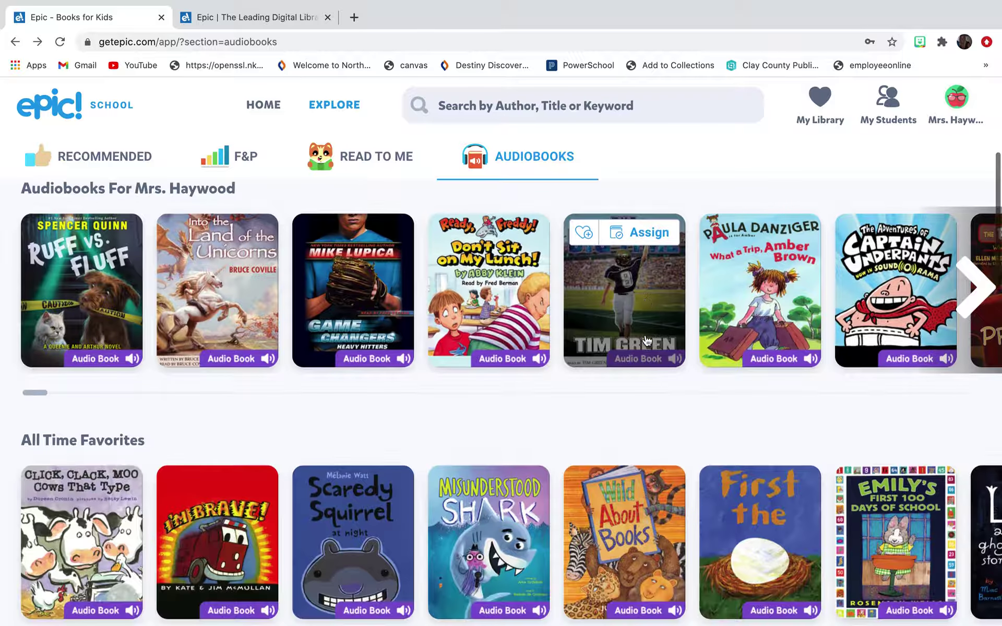
{"action": "scroll", "coordinate": [648, 341], "scroll_direction": "down", "scroll_amount": 8}
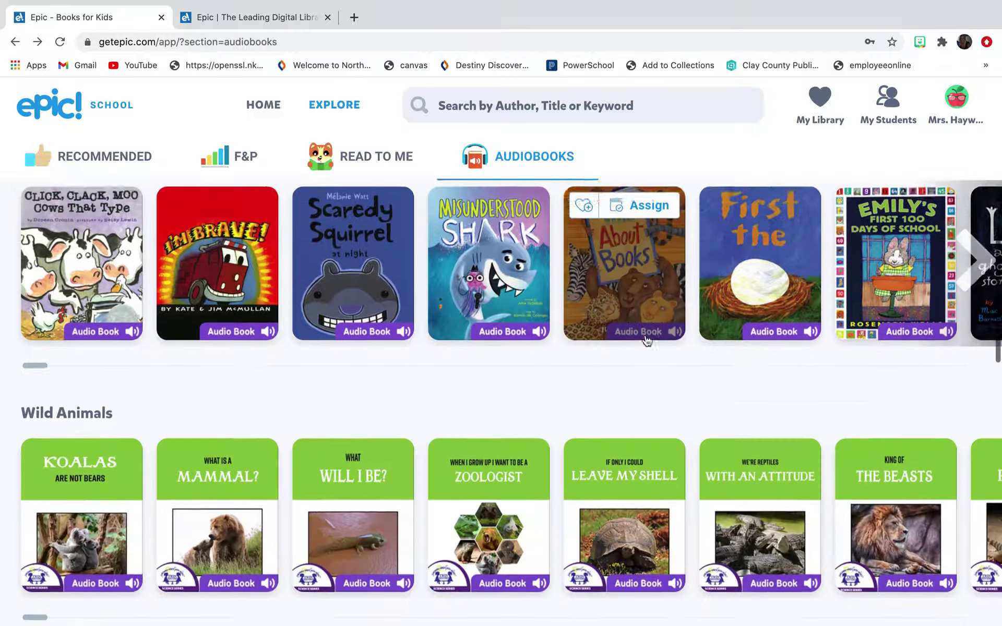
{"action": "scroll", "coordinate": [647, 341], "scroll_direction": "up", "scroll_amount": 12}
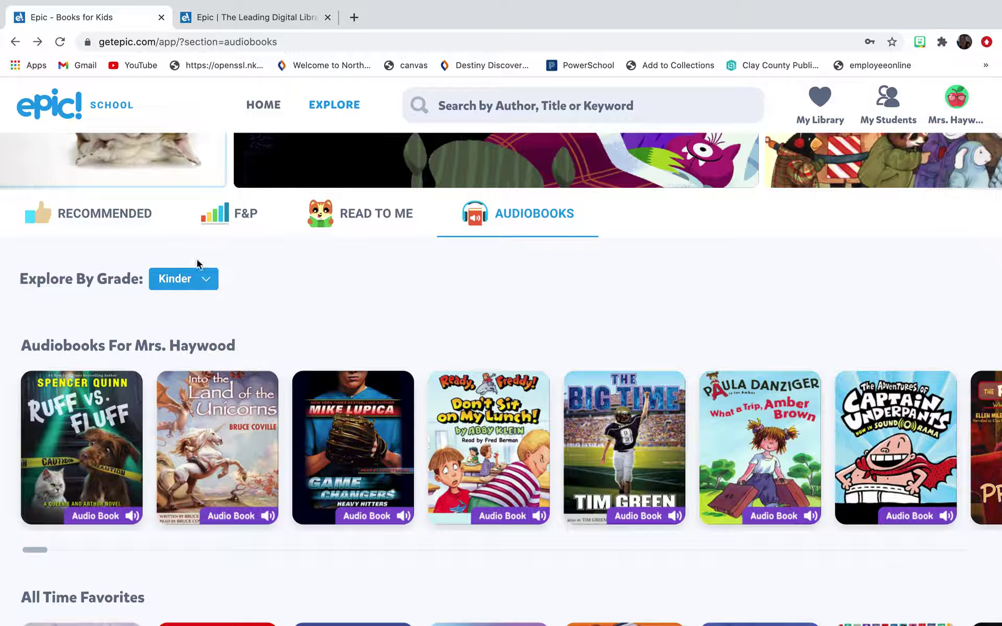
View the grade choices for exploring audiobooks and close the list without picking another grade
{"action": "left_click", "coordinate": [207, 286]}
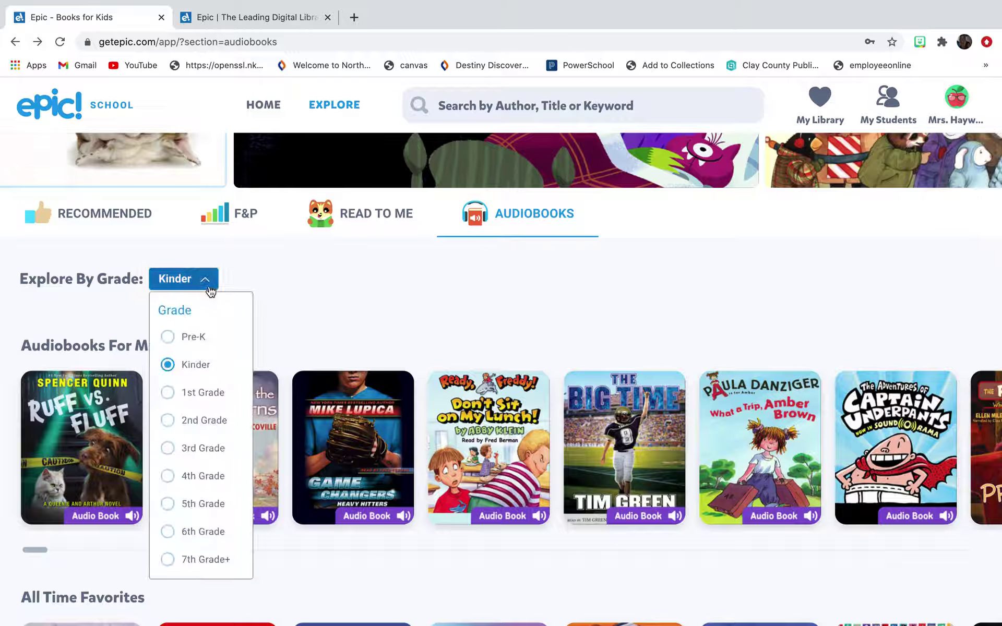
{"action": "left_click", "coordinate": [335, 299]}
{"action": "scroll", "coordinate": [335, 300], "scroll_direction": "up", "scroll_amount": 3}
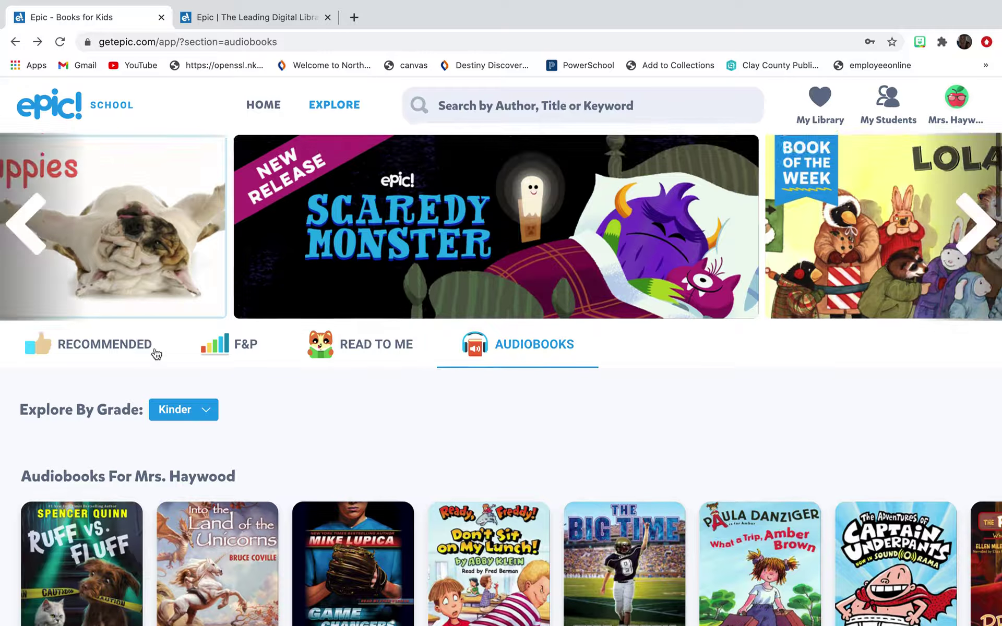
View the F&P reading-level section and the Read To Me book collection
{"action": "left_click", "coordinate": [109, 352]}
{"action": "left_click", "coordinate": [263, 351]}
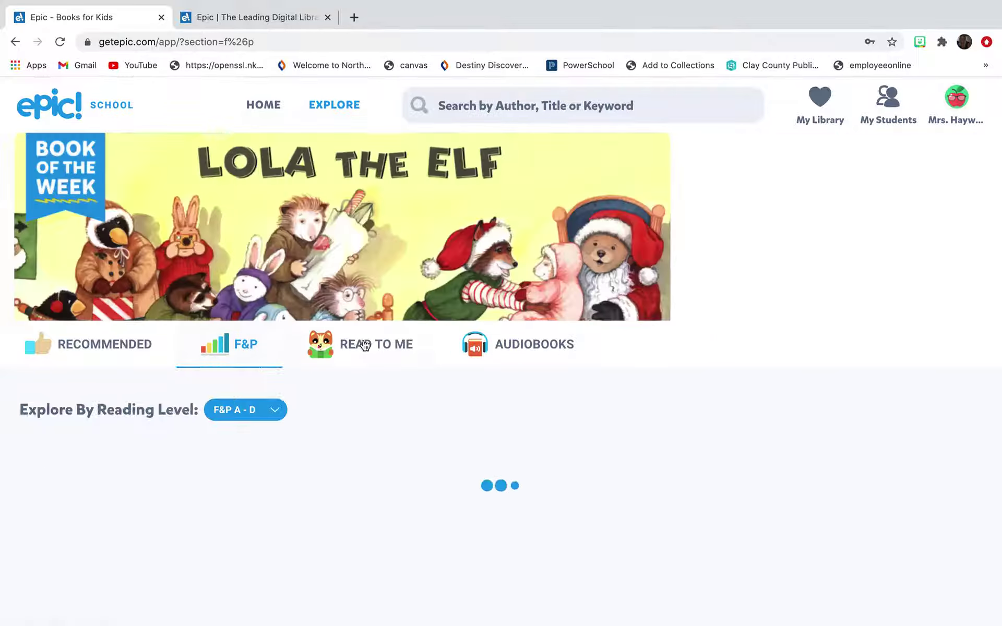
{"action": "left_click", "coordinate": [370, 344]}
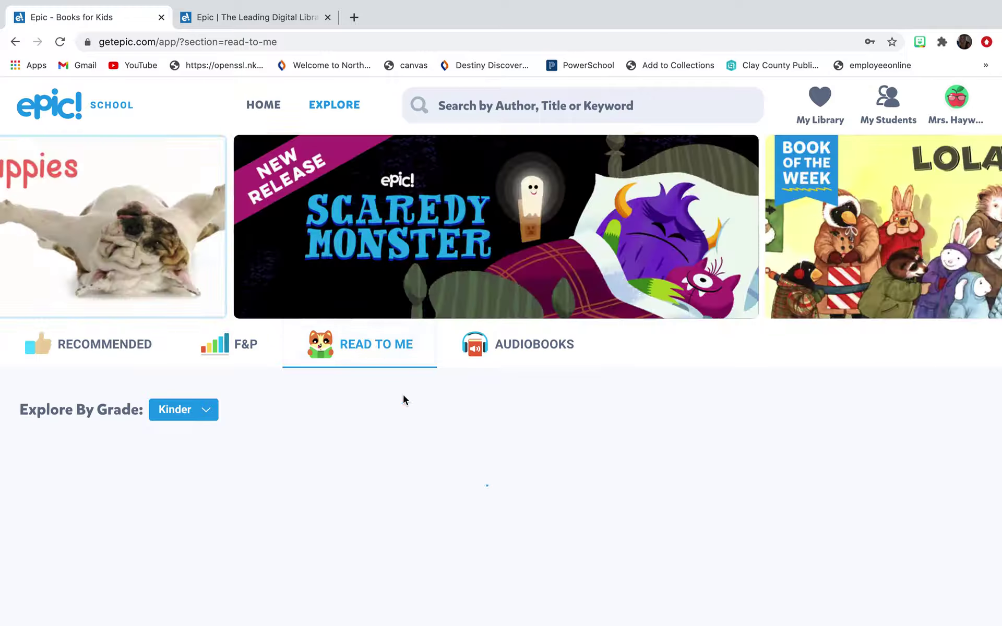
{"action": "scroll", "coordinate": [560, 375], "scroll_direction": "down", "scroll_amount": 1}
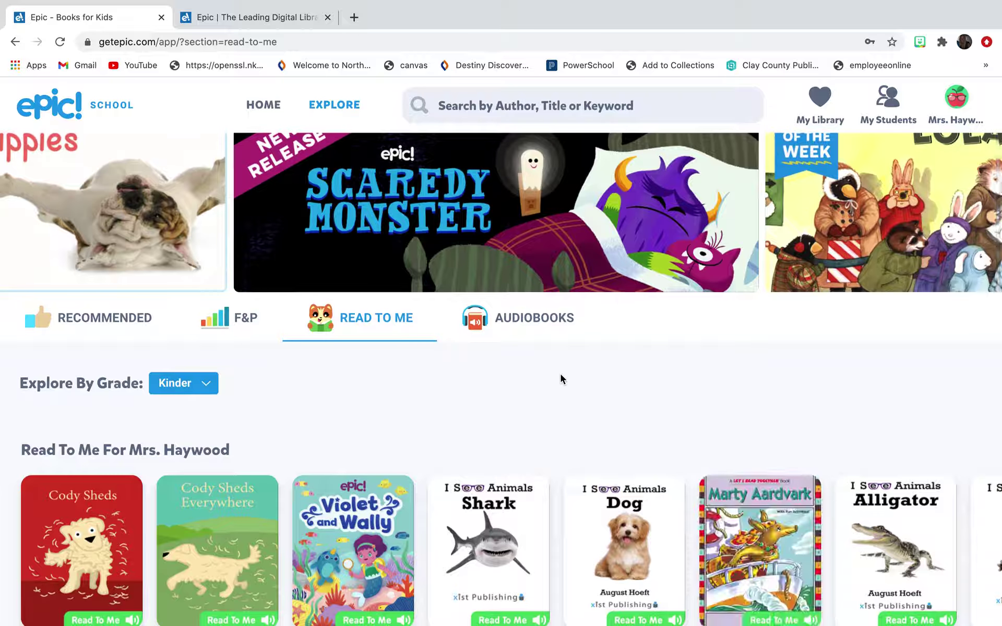
Browse the search page's topics and open the Kindness topic under Social Emotional Learning
{"action": "left_click", "coordinate": [491, 100]}
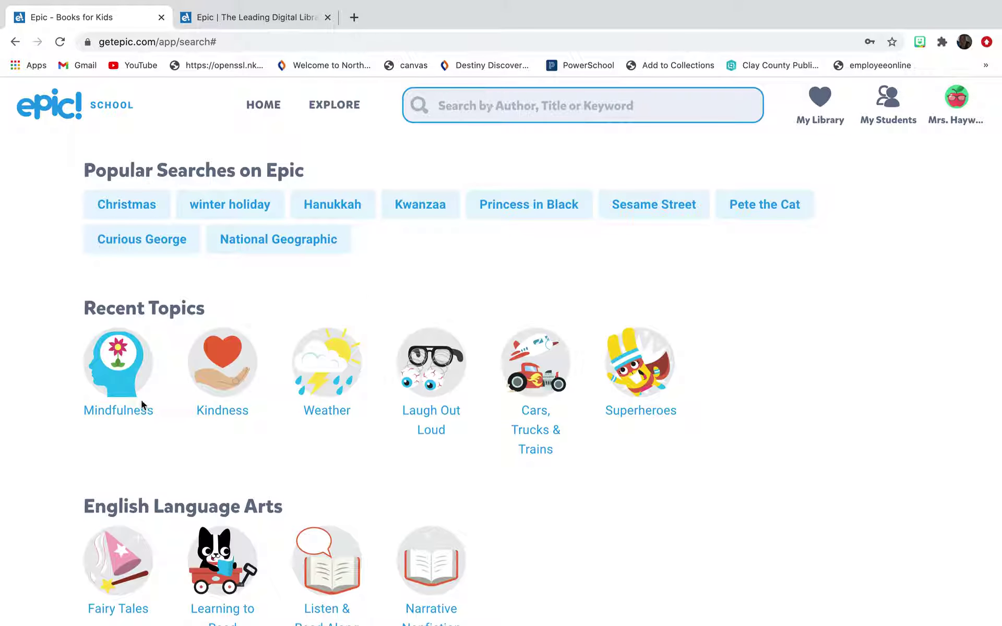
{"action": "scroll", "coordinate": [329, 375], "scroll_direction": "down", "scroll_amount": 4}
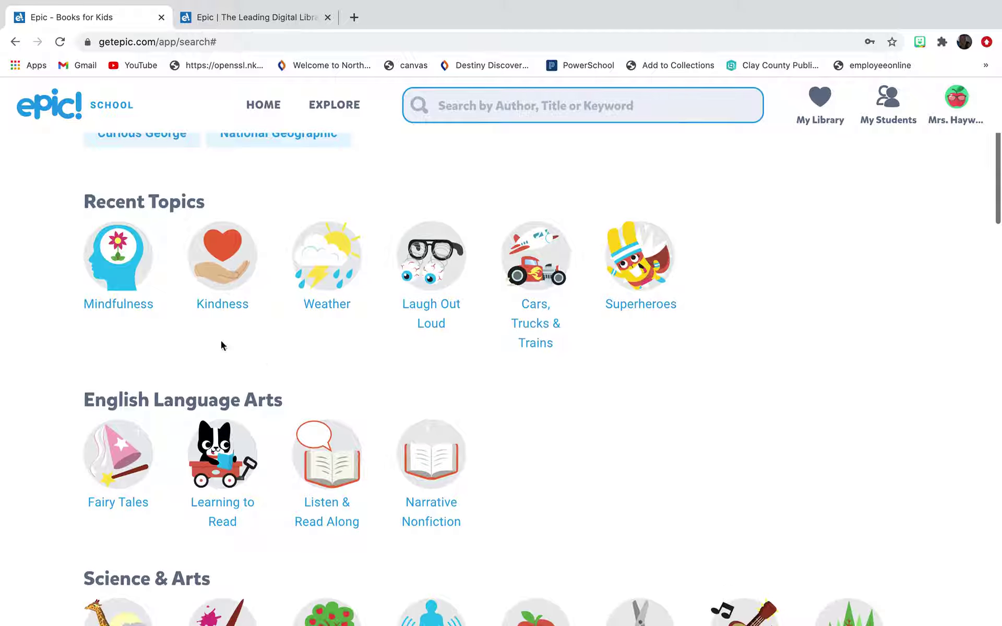
{"action": "scroll", "coordinate": [622, 289], "scroll_direction": "down", "scroll_amount": 10}
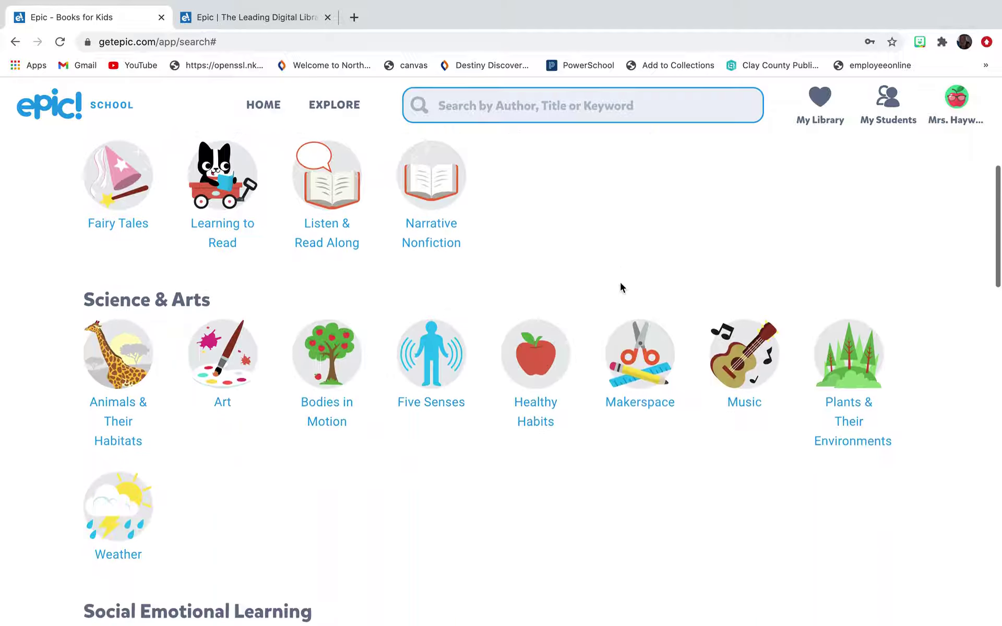
{"action": "scroll", "coordinate": [578, 321], "scroll_direction": "down", "scroll_amount": 4}
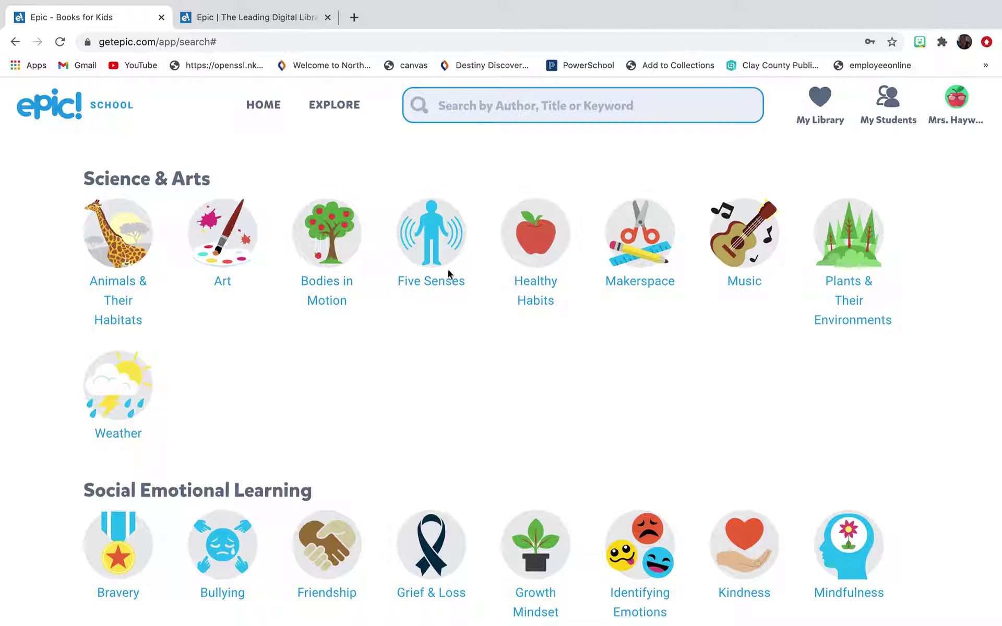
{"action": "scroll", "coordinate": [310, 327], "scroll_direction": "down", "scroll_amount": 9}
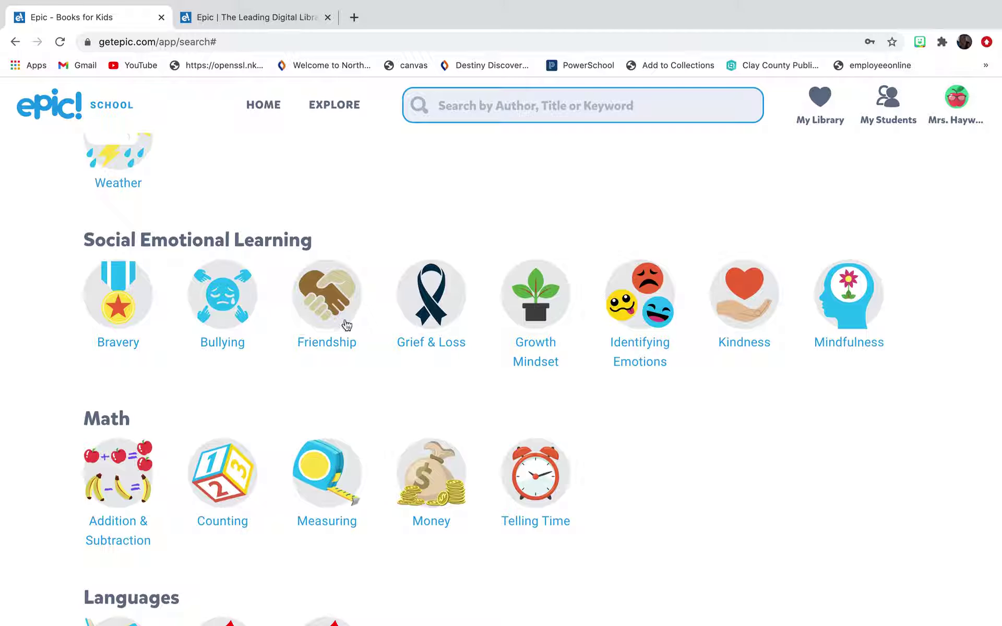
{"action": "left_click", "coordinate": [765, 304]}
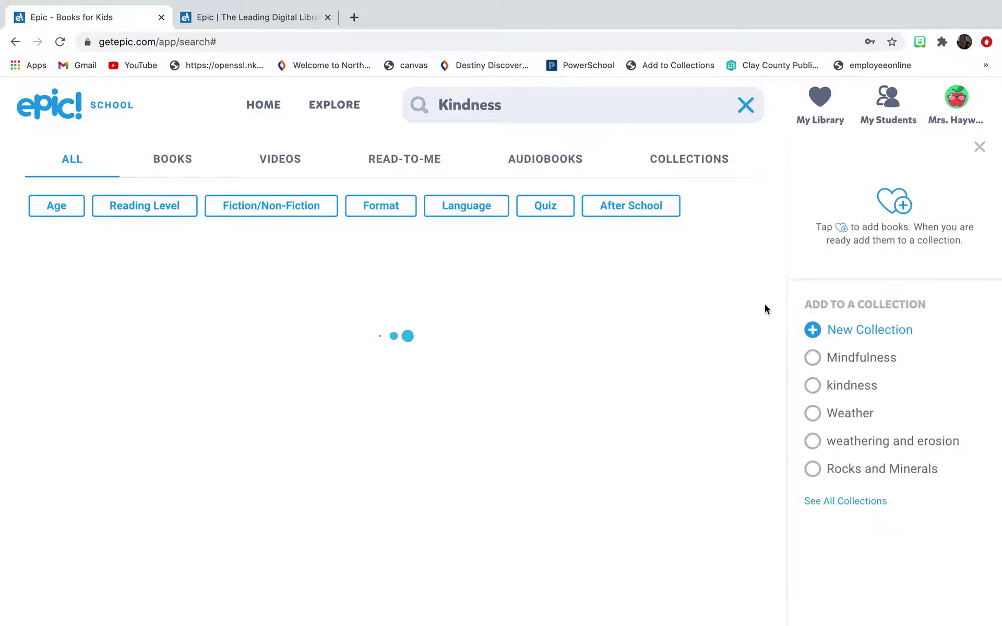
Open the student assignment options for It's My Turn, select and deselect the whole class, and close them without assigning
{"action": "scroll", "coordinate": [519, 397], "scroll_direction": "down", "scroll_amount": 3}
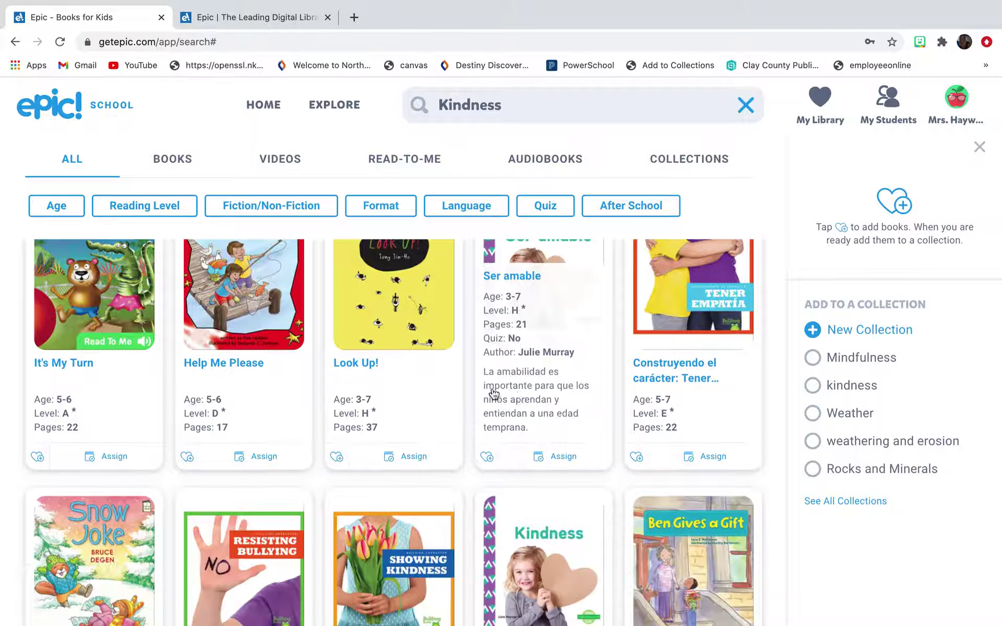
{"action": "scroll", "coordinate": [386, 349], "scroll_direction": "up", "scroll_amount": 1}
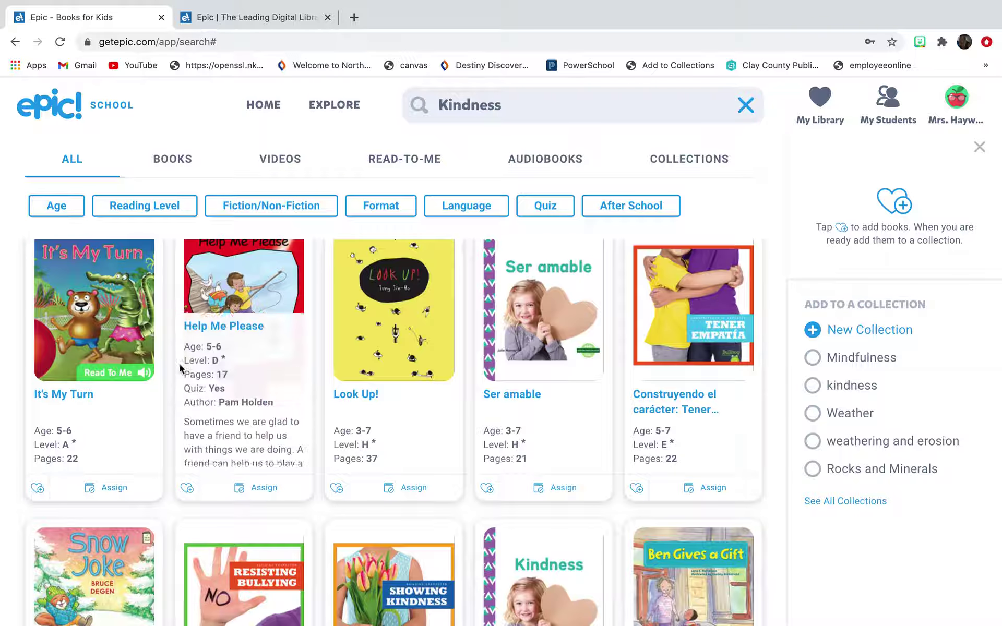
{"action": "left_click", "coordinate": [119, 490]}
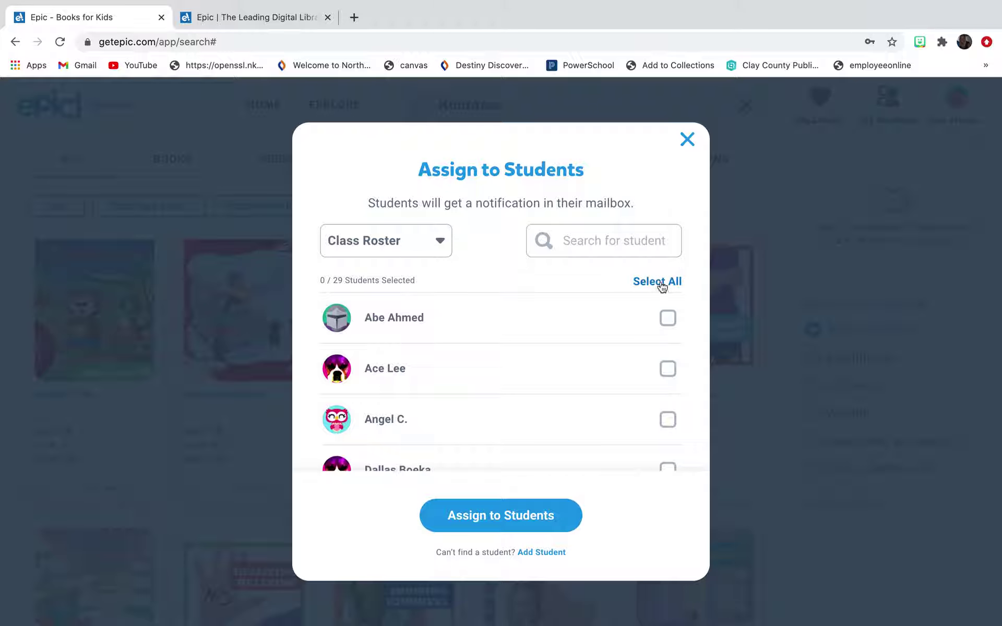
{"action": "left_click", "coordinate": [662, 285]}
{"action": "left_click", "coordinate": [662, 283]}
{"action": "left_click", "coordinate": [688, 139]}
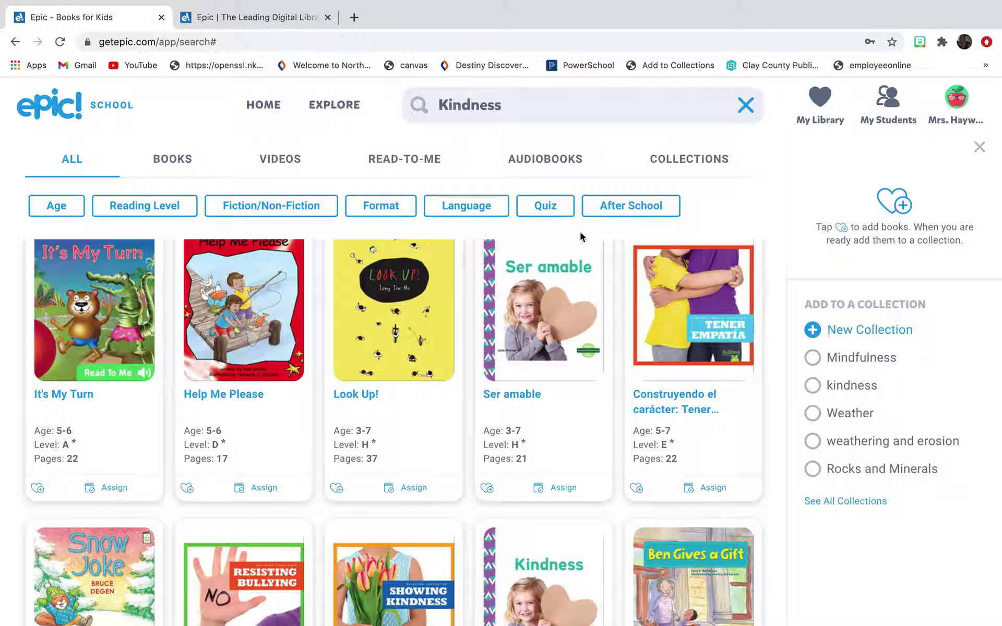
Create a new collection titled Kindness Collection Books without sharing it with the Epic Community
{"action": "scroll", "coordinate": [522, 293], "scroll_direction": "down", "scroll_amount": 1}
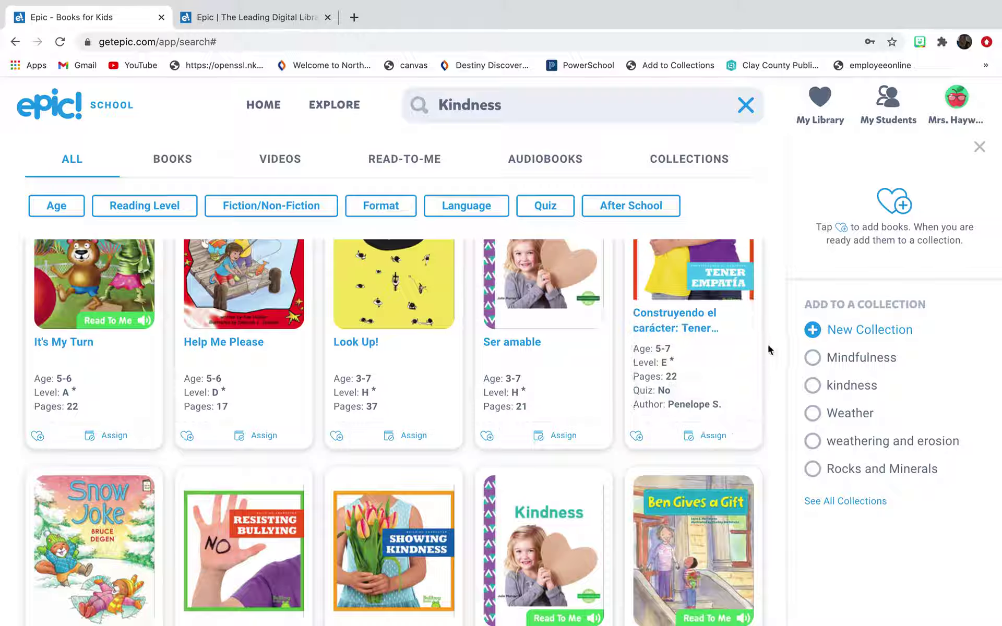
{"action": "left_click", "coordinate": [845, 333]}
{"action": "left_click", "coordinate": [844, 327]}
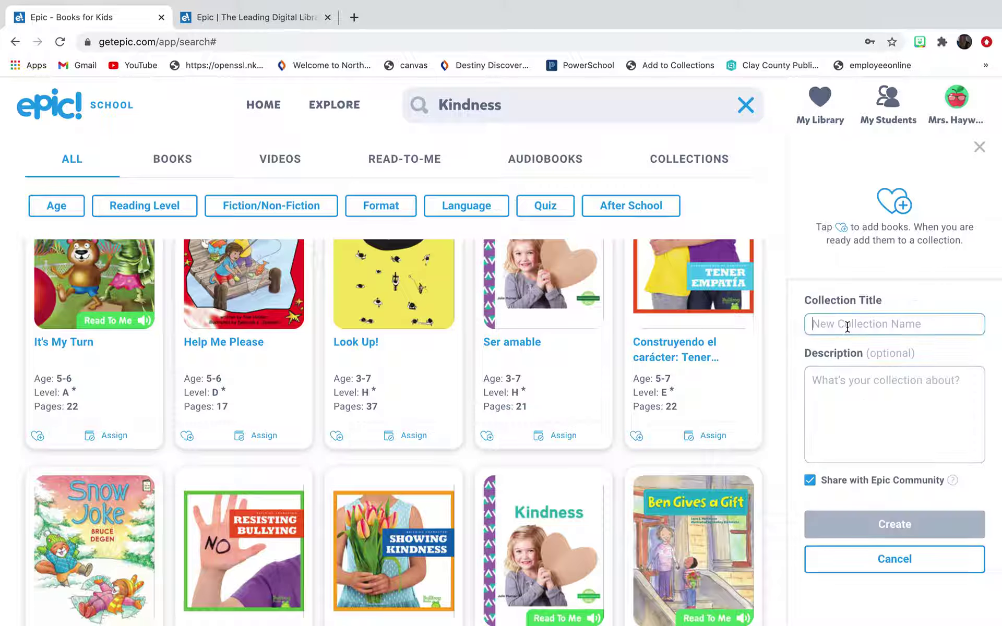
{"action": "type", "text": "Kindness Collection Books"}
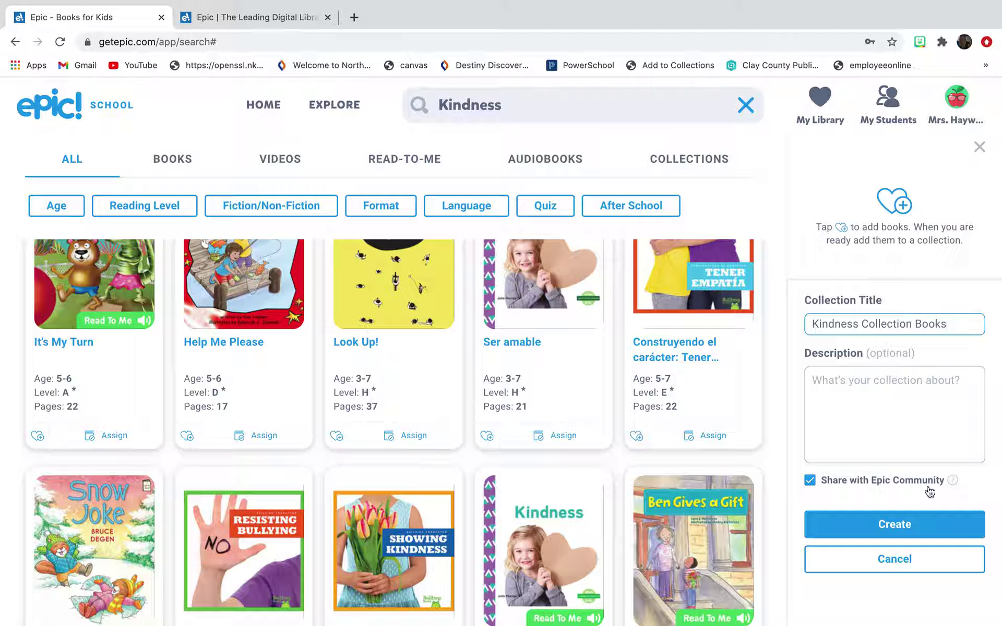
{"action": "left_click", "coordinate": [821, 484]}
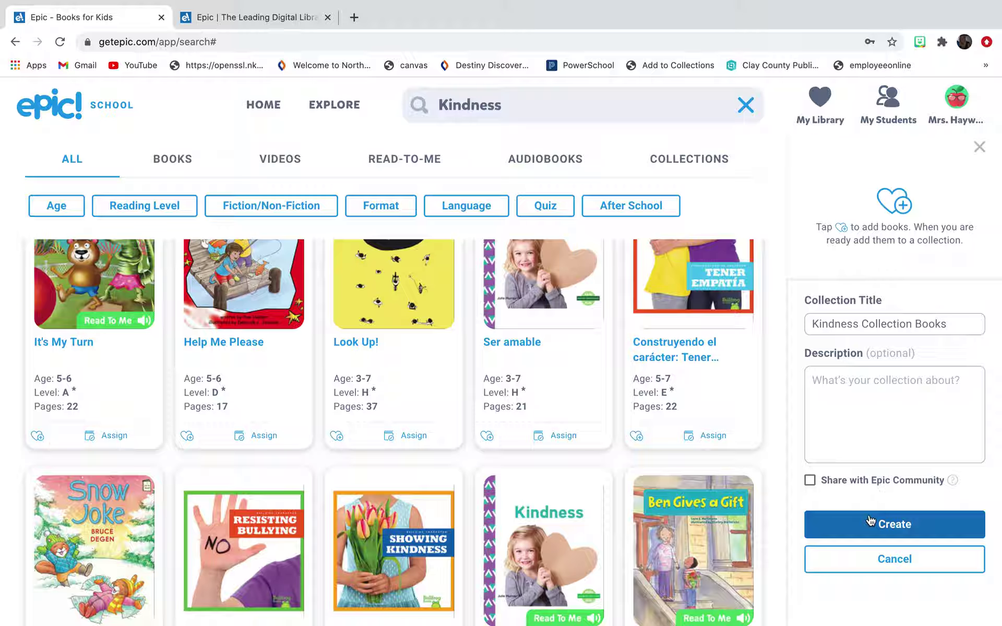
{"action": "left_click", "coordinate": [913, 520]}
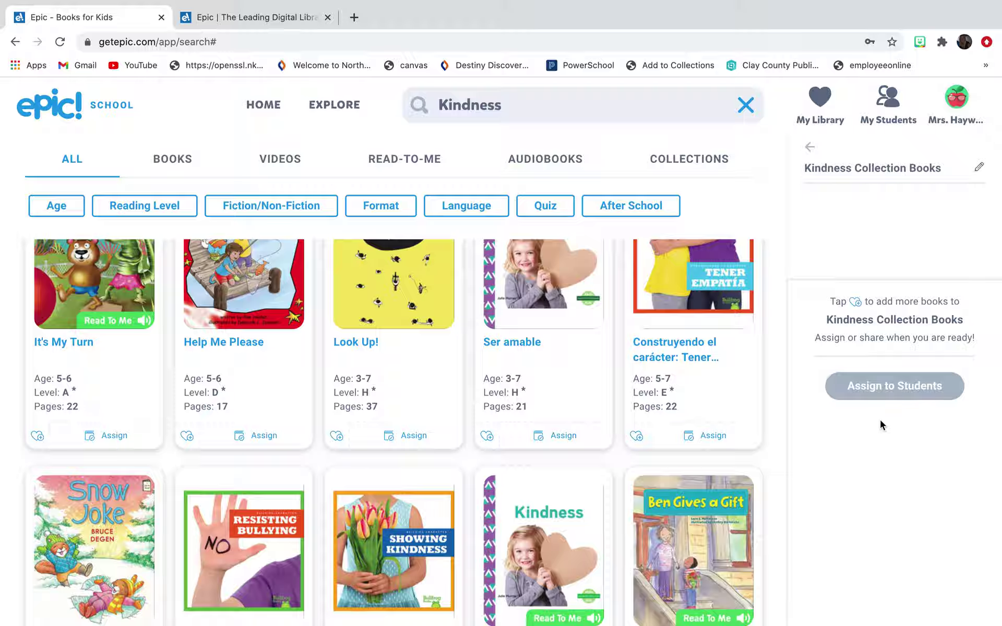
Return to the collection list and look through the Kindness books, audiobooks and the reading-level filter
{"action": "left_click", "coordinate": [812, 151]}
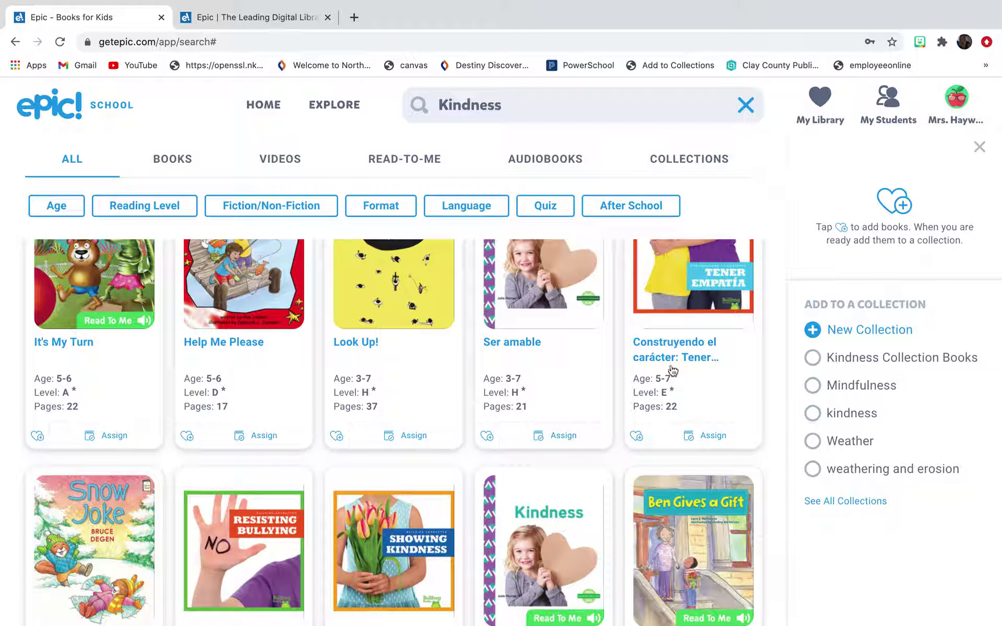
{"action": "left_click", "coordinate": [954, 365]}
{"action": "scroll", "coordinate": [489, 385], "scroll_direction": "up", "scroll_amount": 2}
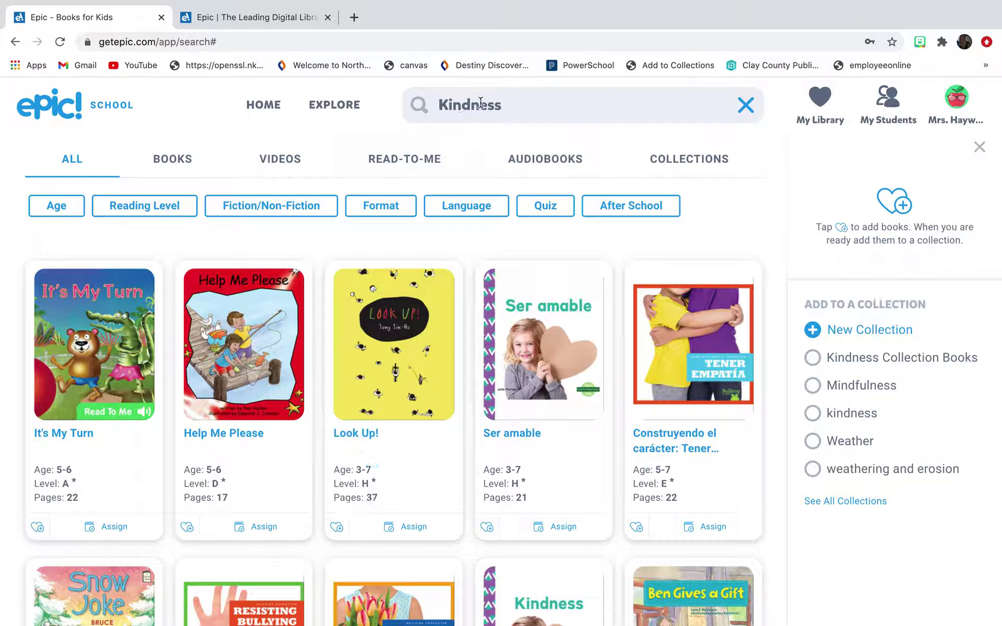
{"action": "scroll", "coordinate": [458, 426], "scroll_direction": "down", "scroll_amount": 10}
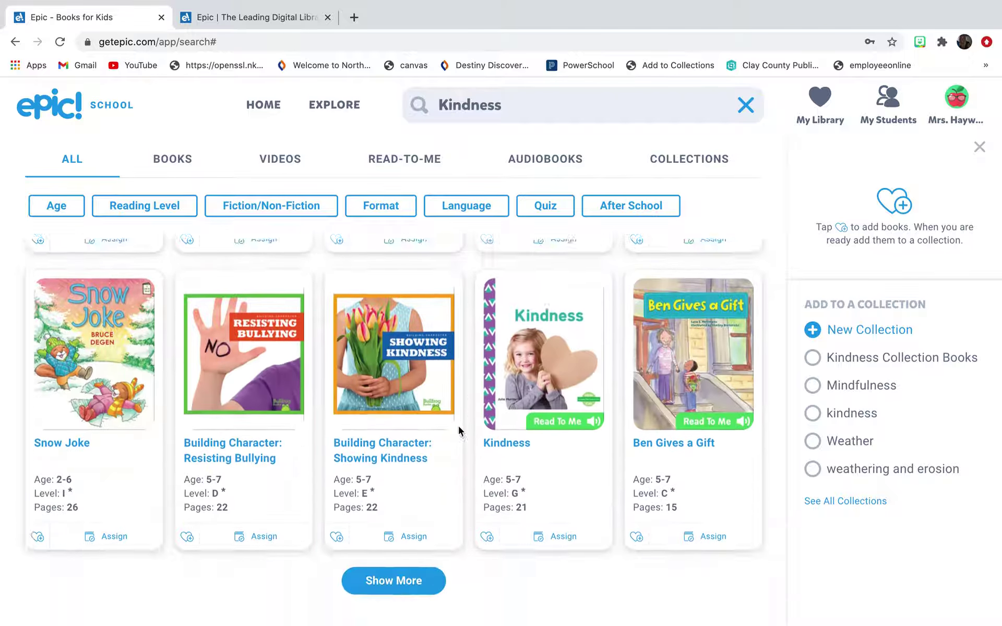
{"action": "scroll", "coordinate": [459, 431], "scroll_direction": "down", "scroll_amount": 7}
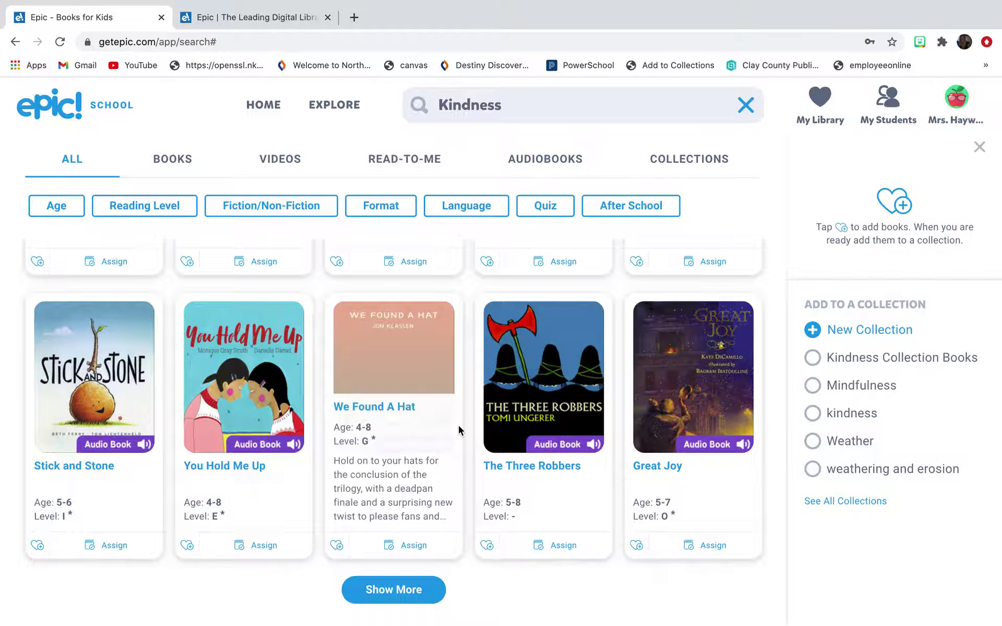
{"action": "scroll", "coordinate": [459, 430], "scroll_direction": "up", "scroll_amount": 3}
{"action": "scroll", "coordinate": [458, 427], "scroll_direction": "up", "scroll_amount": 10}
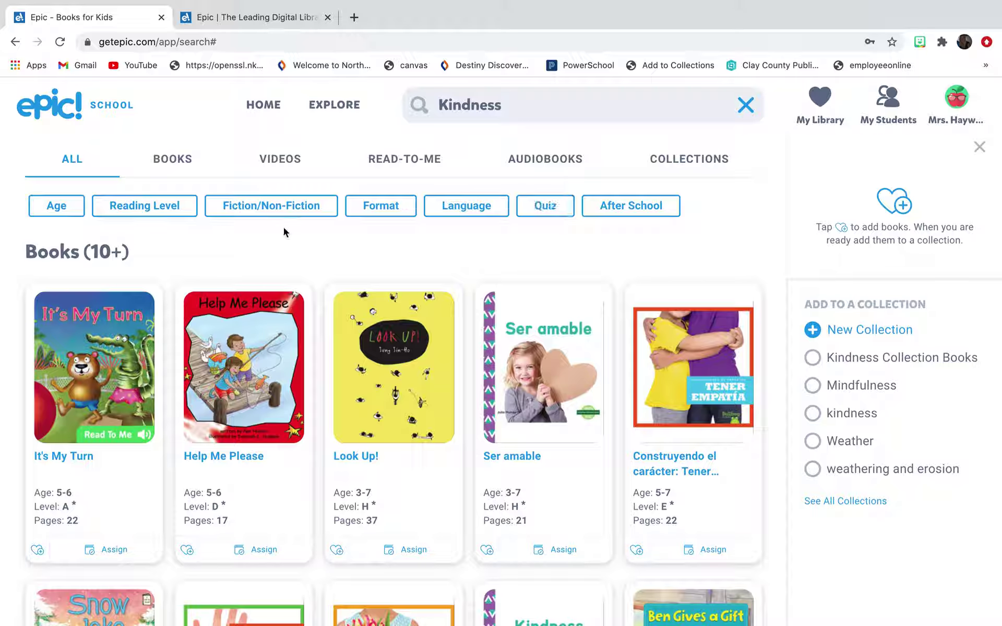
{"action": "left_click", "coordinate": [153, 206]}
{"action": "scroll", "coordinate": [498, 340], "scroll_direction": "down", "scroll_amount": 1}
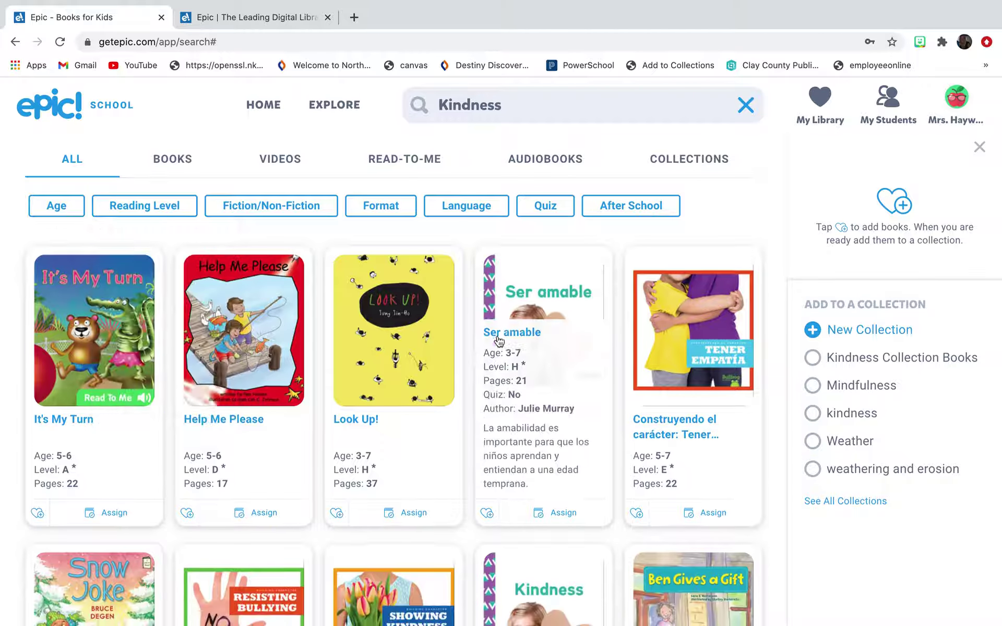
Add Look Up!, Ser amable, Construyendo el carácter: Tener empatía, Help Me Please and It's My Turn to Kindness Collection Books
{"action": "left_click", "coordinate": [337, 514]}
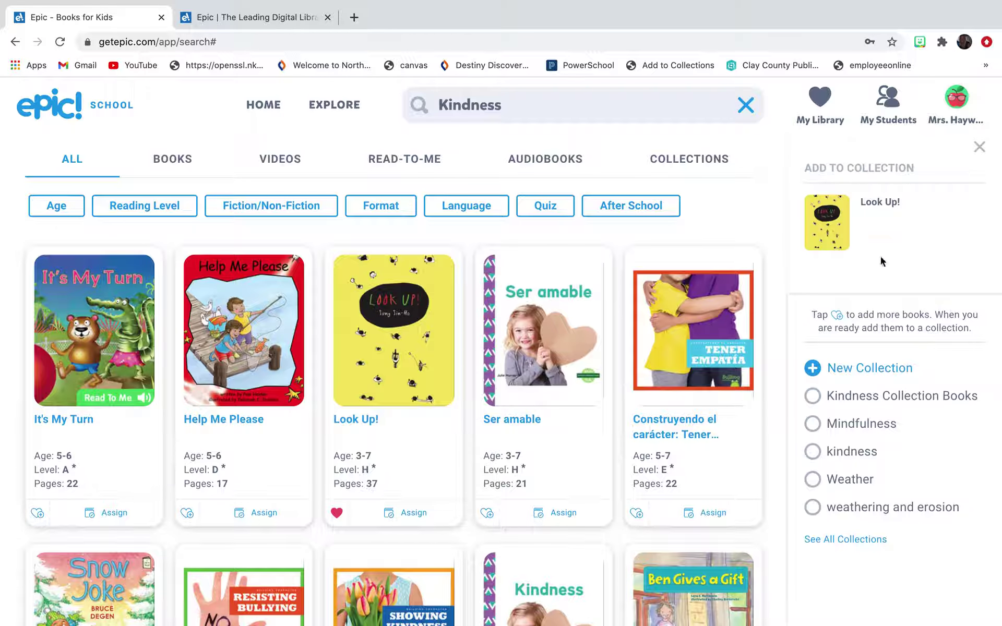
{"action": "left_click", "coordinate": [914, 399]}
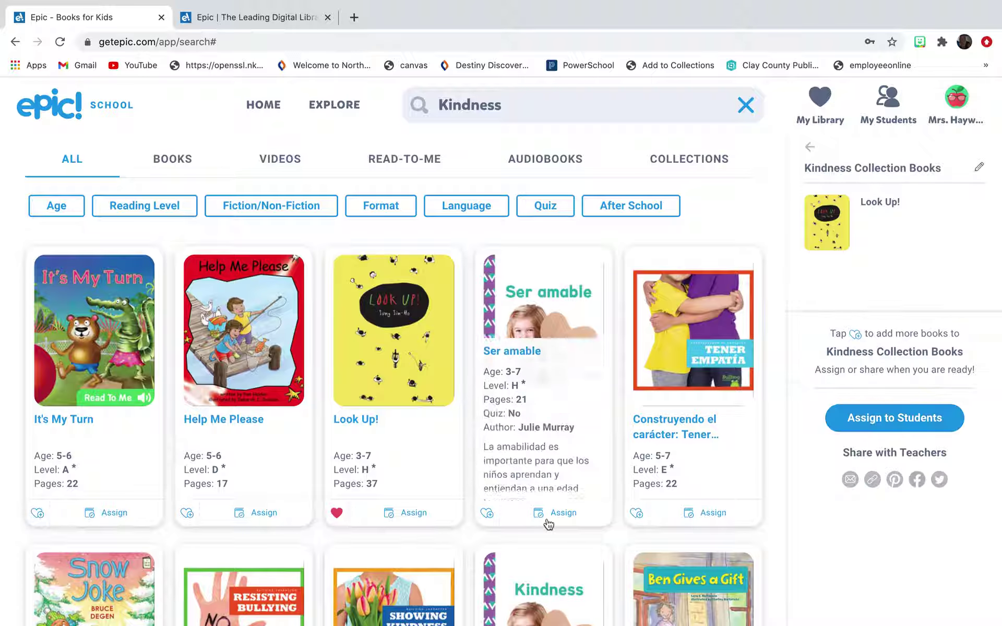
{"action": "left_click", "coordinate": [487, 513]}
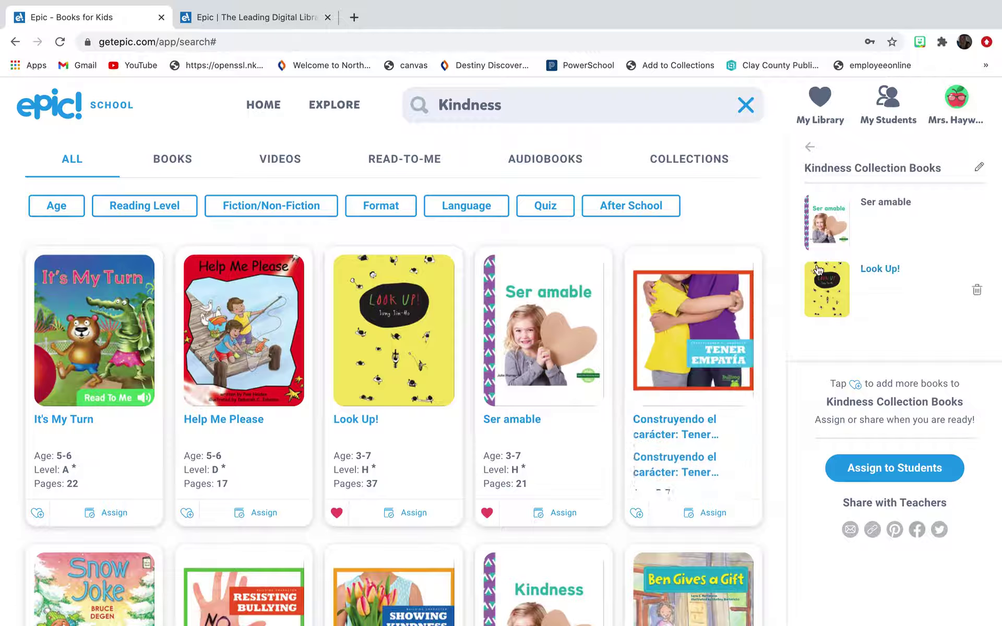
{"action": "left_click", "coordinate": [637, 513]}
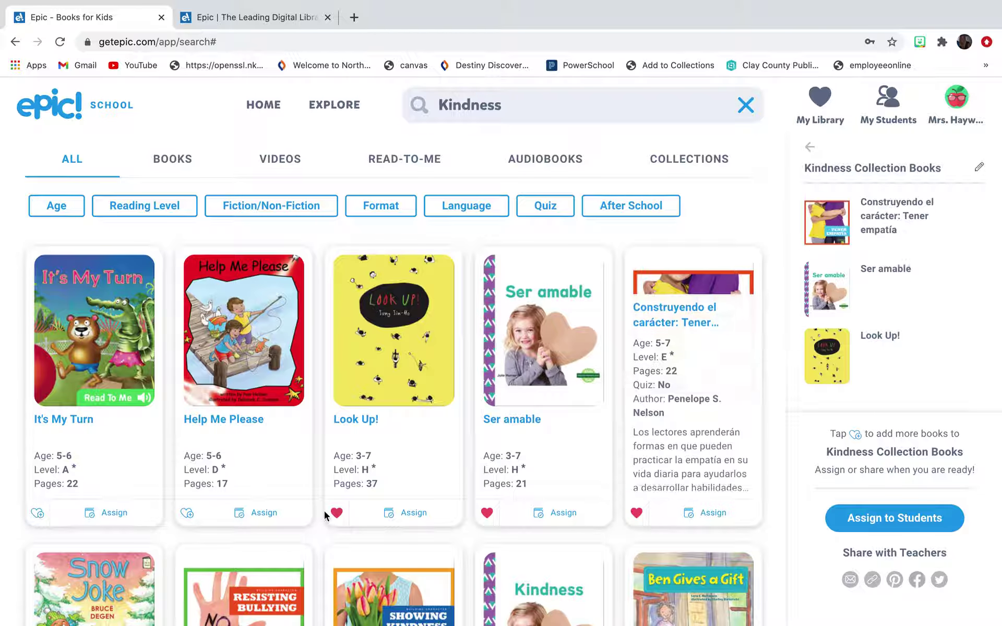
{"action": "left_click", "coordinate": [188, 514]}
{"action": "left_click", "coordinate": [38, 514]}
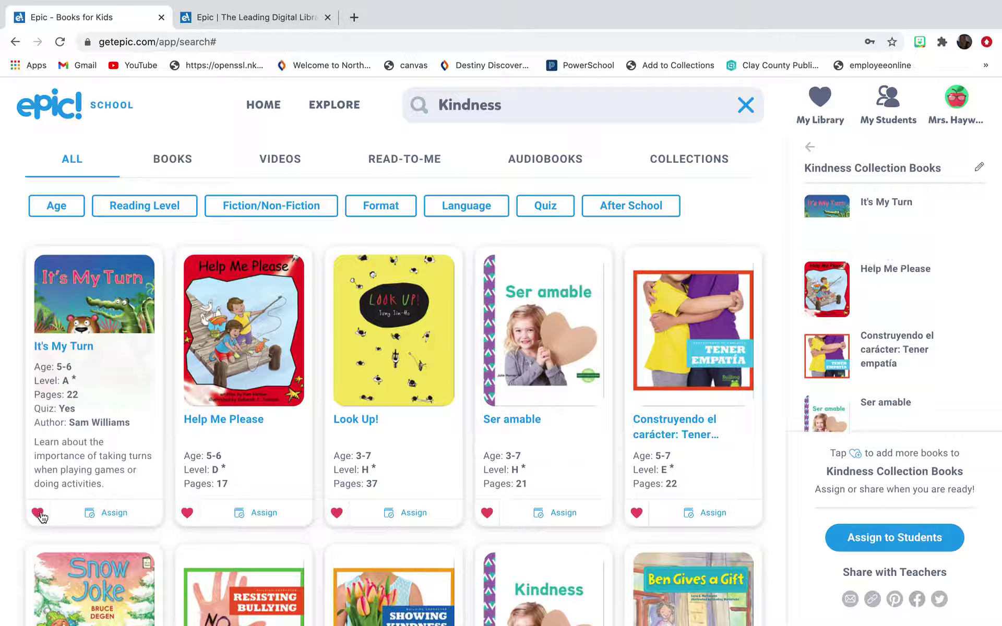
Add Snow Joke and Building Character: Resisting Bullying to the collection and review its book list
{"action": "scroll", "coordinate": [41, 517], "scroll_direction": "down", "scroll_amount": 5}
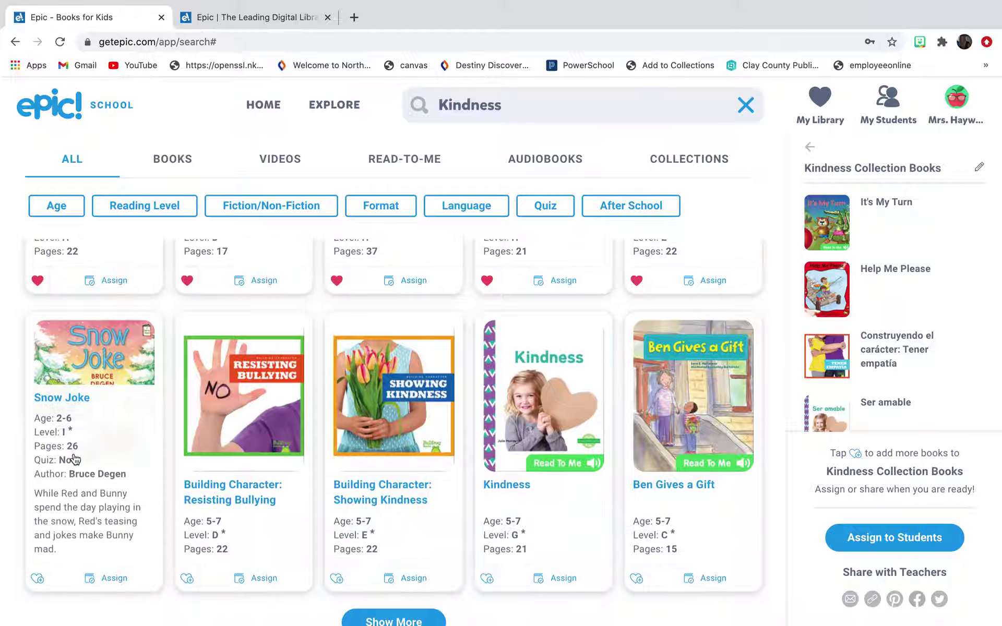
{"action": "left_click", "coordinate": [40, 577]}
{"action": "left_click", "coordinate": [188, 577]}
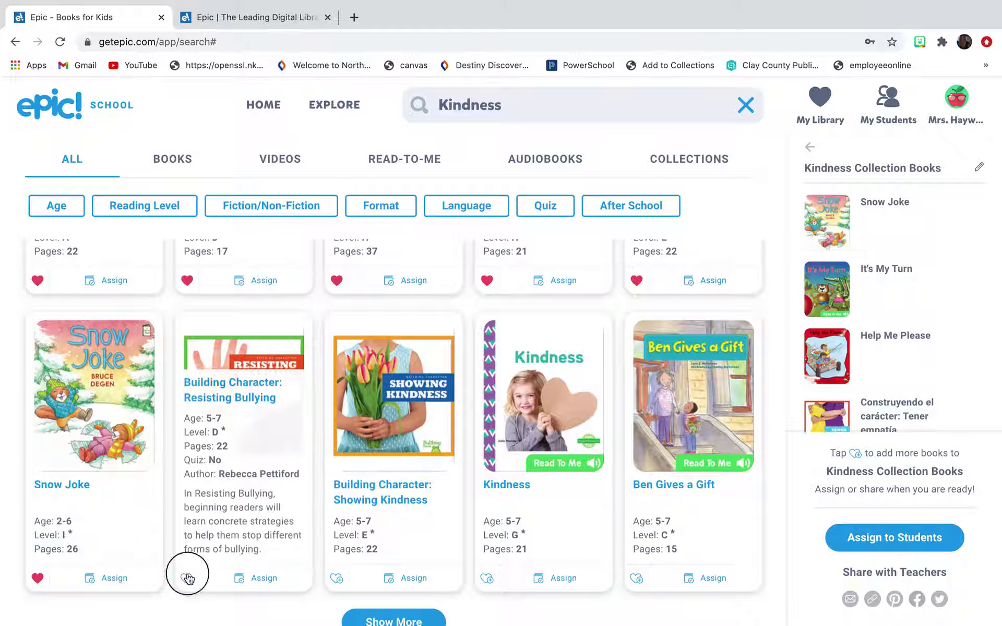
{"action": "scroll", "coordinate": [711, 347], "scroll_direction": "up", "scroll_amount": 3}
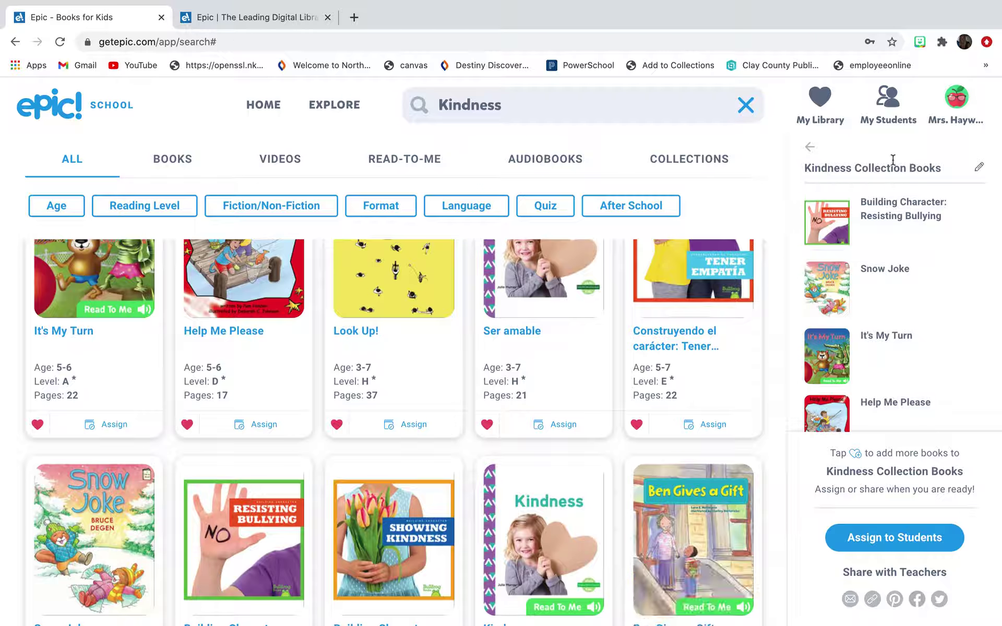
{"action": "scroll", "coordinate": [892, 164], "scroll_direction": "down", "scroll_amount": 4}
Limit the Kindness search results to collections and examine the ones shared by other teachers
{"action": "mouse_move", "coordinate": [820, 100]}
{"action": "left_click", "coordinate": [703, 158]}
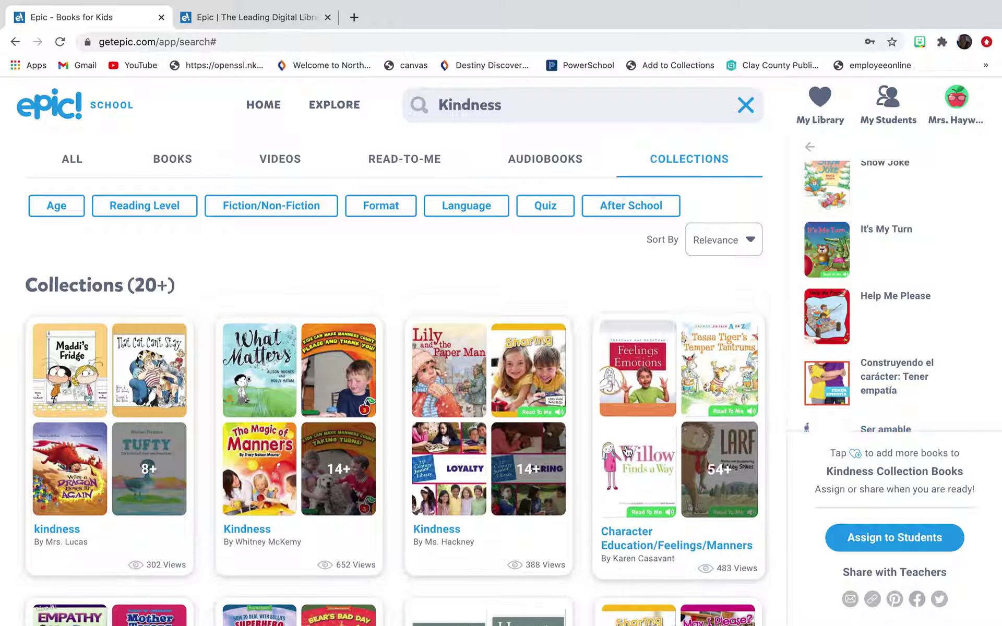
{"action": "scroll", "coordinate": [628, 452], "scroll_direction": "down", "scroll_amount": 6}
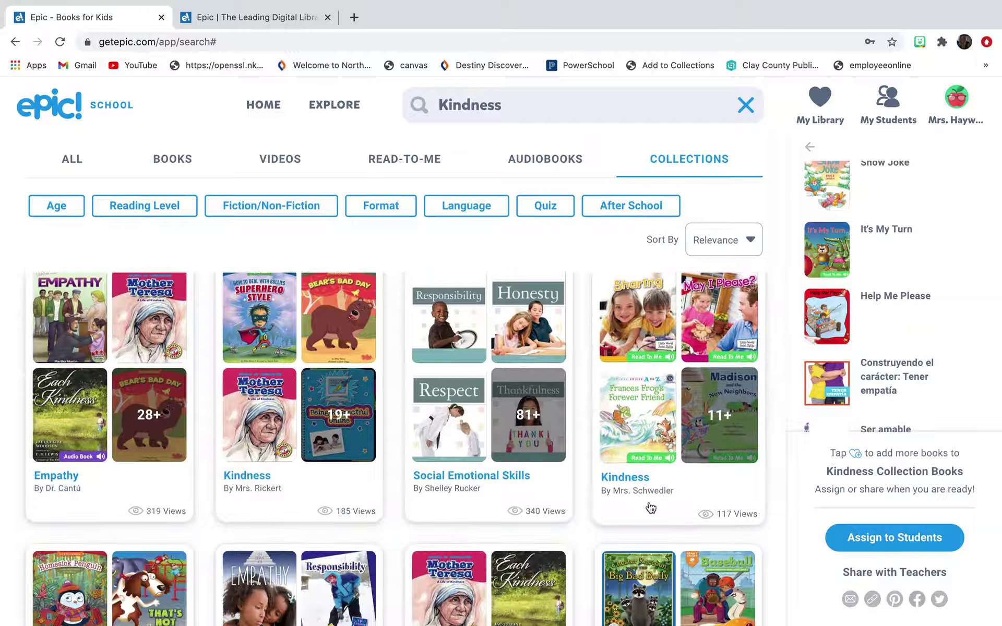
{"action": "scroll", "coordinate": [429, 505], "scroll_direction": "down", "scroll_amount": 2}
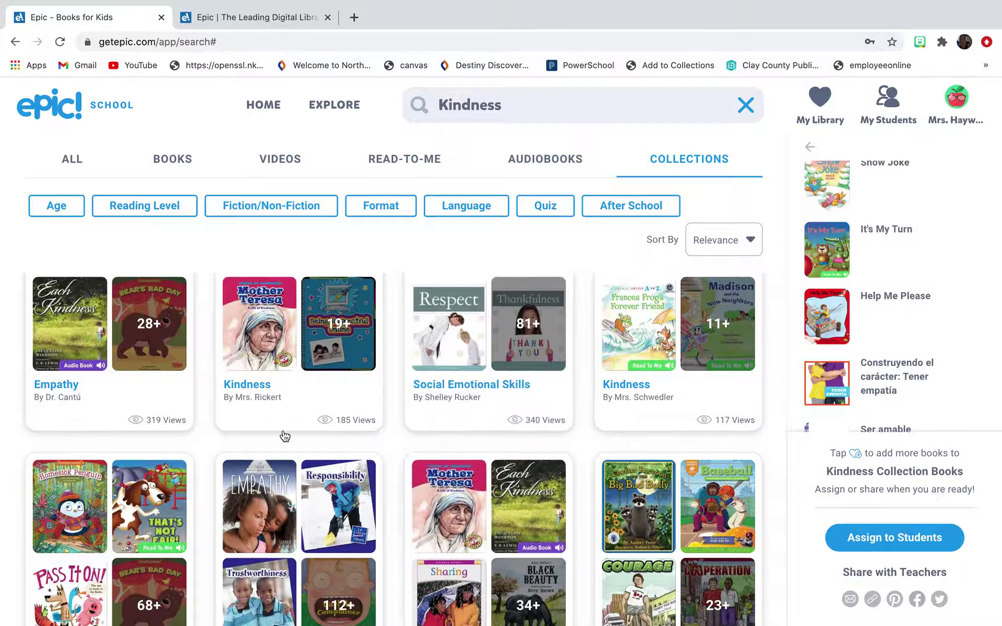
{"action": "scroll", "coordinate": [118, 434], "scroll_direction": "down", "scroll_amount": 3}
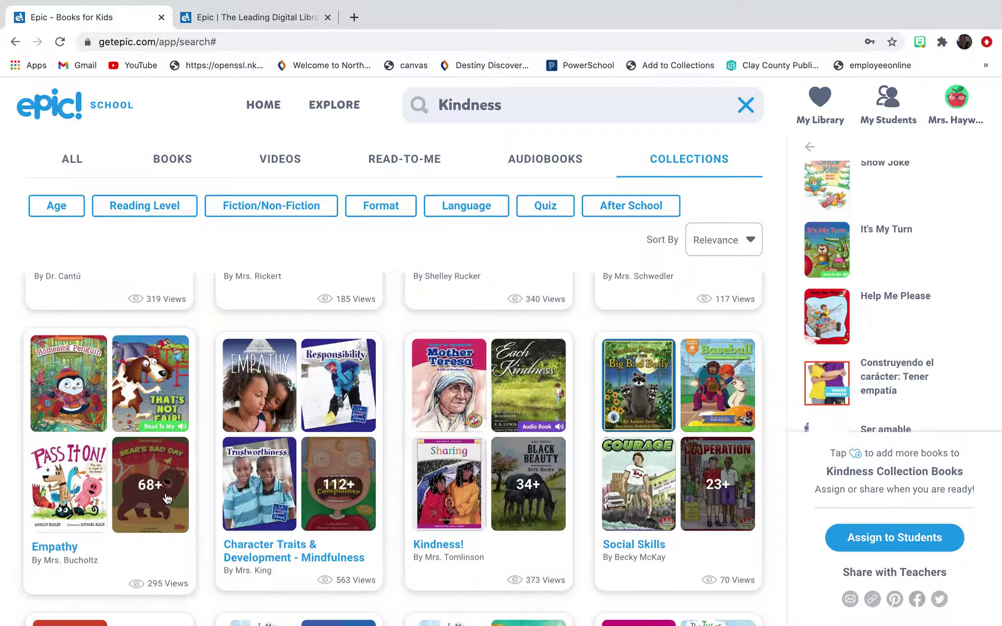
{"action": "scroll", "coordinate": [166, 499], "scroll_direction": "down", "scroll_amount": 5}
{"action": "scroll", "coordinate": [166, 498], "scroll_direction": "down", "scroll_amount": 1}
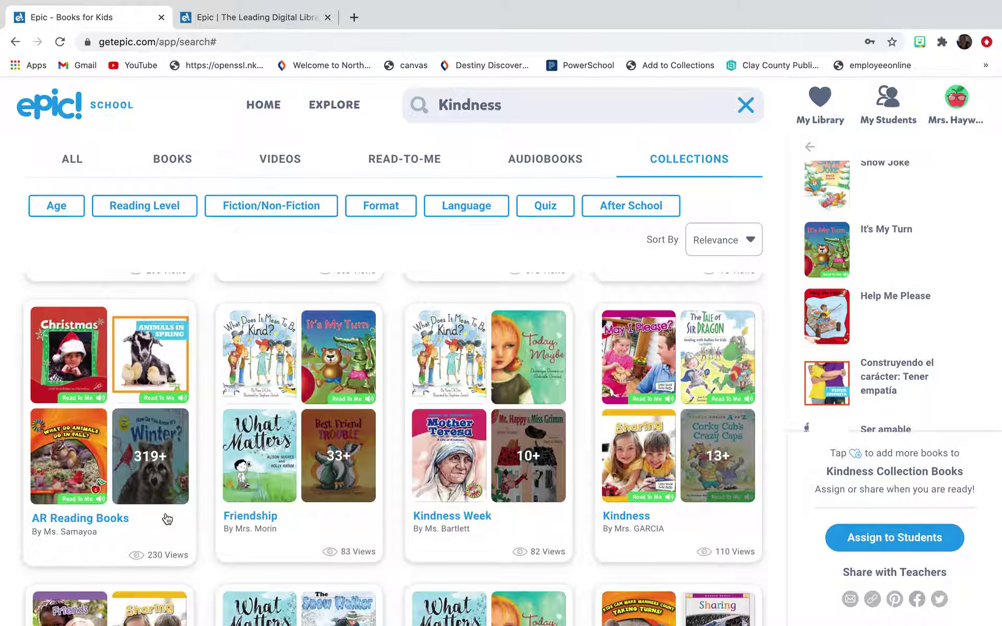
{"action": "scroll", "coordinate": [275, 504], "scroll_direction": "down", "scroll_amount": 6}
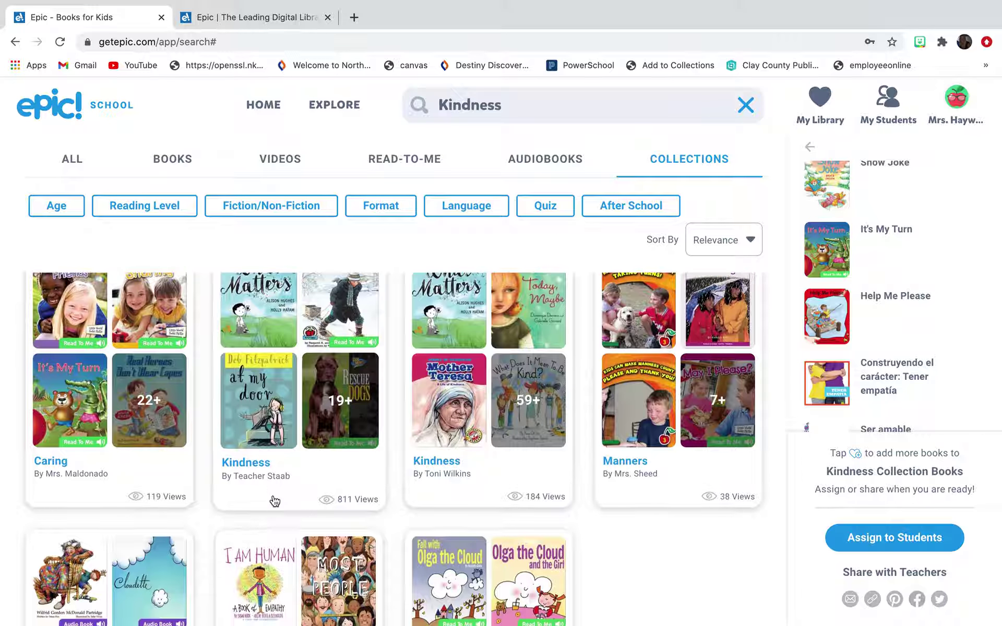
Open the shared Kindness collection with 811 views and look through its books and sharing options
{"action": "left_click", "coordinate": [284, 476]}
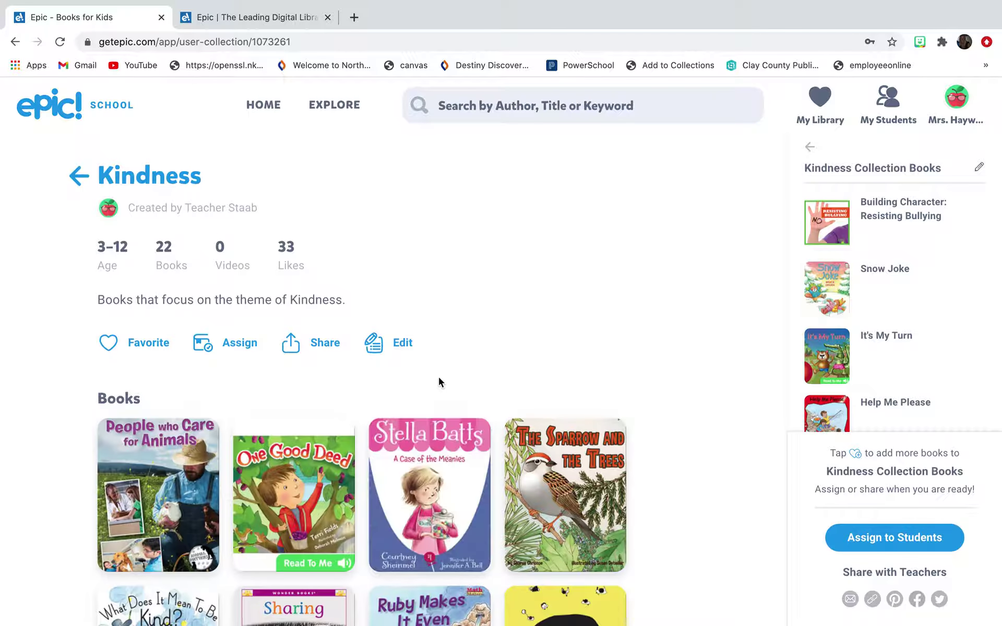
{"action": "scroll", "coordinate": [438, 377], "scroll_direction": "down", "scroll_amount": 8}
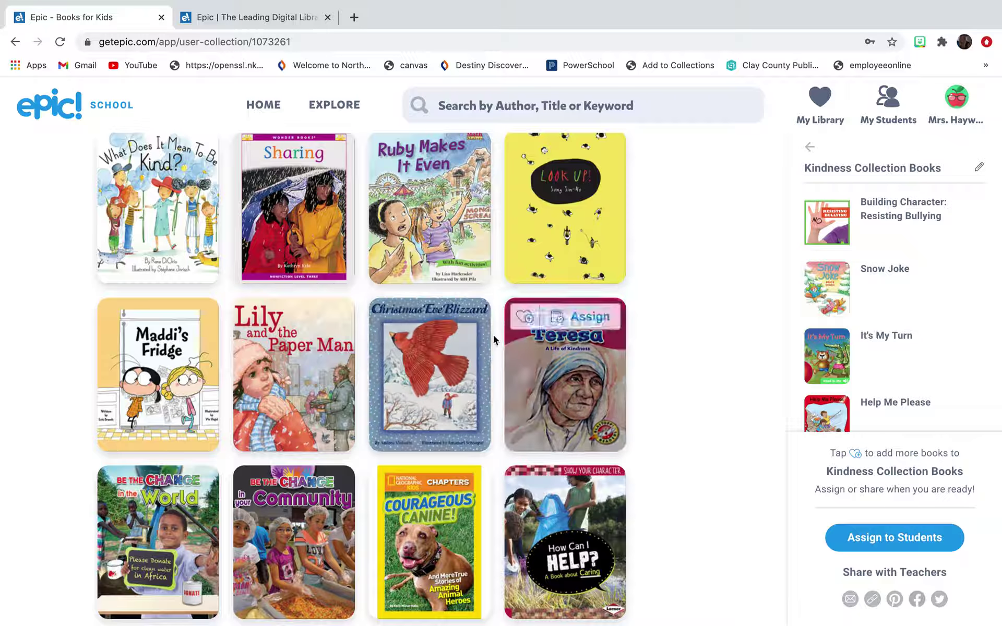
{"action": "scroll", "coordinate": [485, 334], "scroll_direction": "up", "scroll_amount": 8}
{"action": "scroll", "coordinate": [482, 333], "scroll_direction": "down", "scroll_amount": 1}
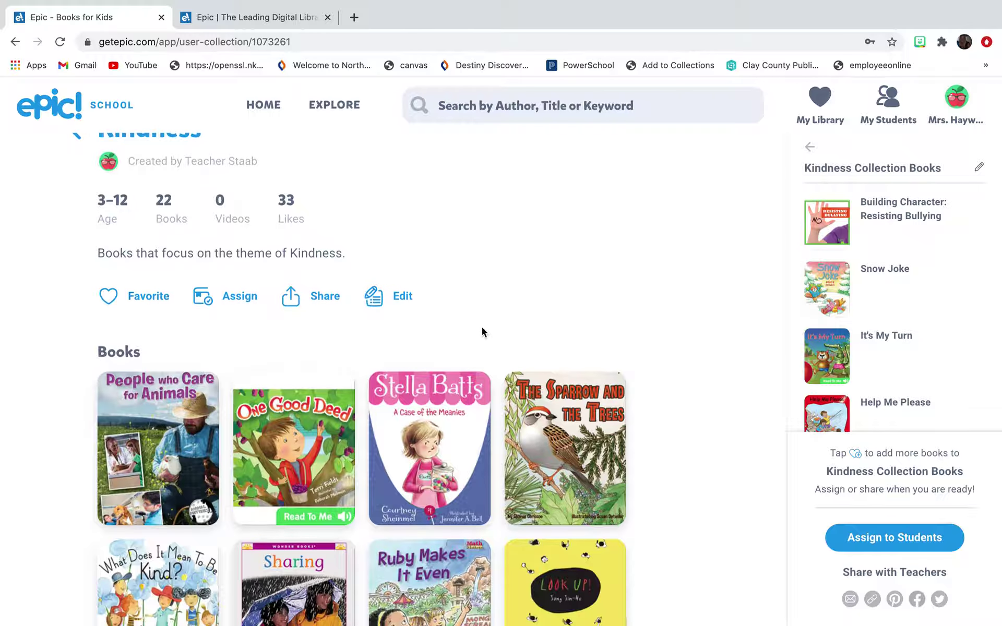
{"action": "left_click", "coordinate": [315, 301]}
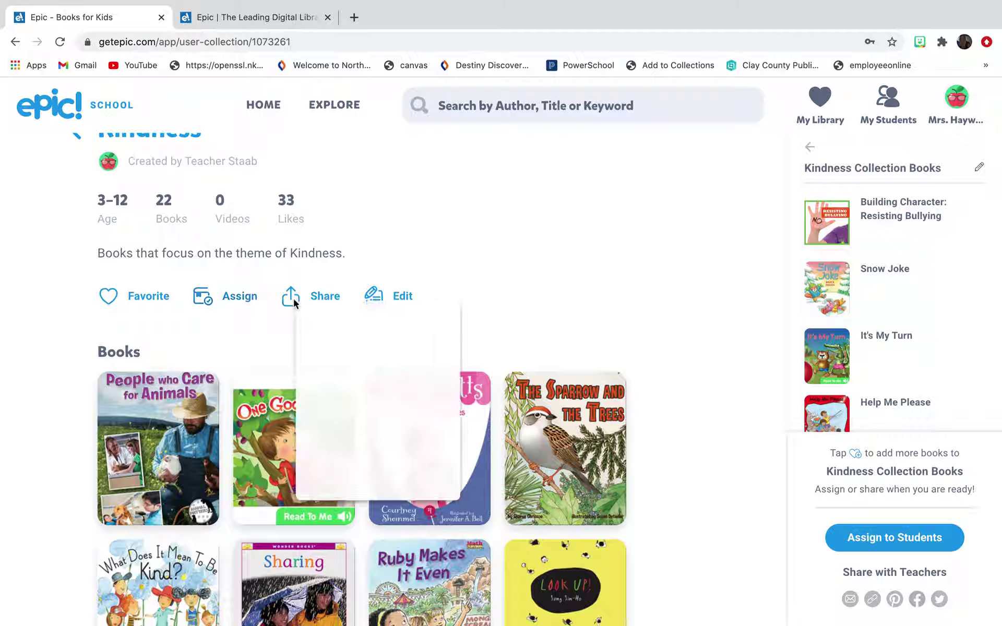
Start assigning the shared Kindness collection, check the class roster choices, and dismiss the assignment without selecting any students
{"action": "left_click", "coordinate": [242, 297]}
{"action": "left_click", "coordinate": [238, 302]}
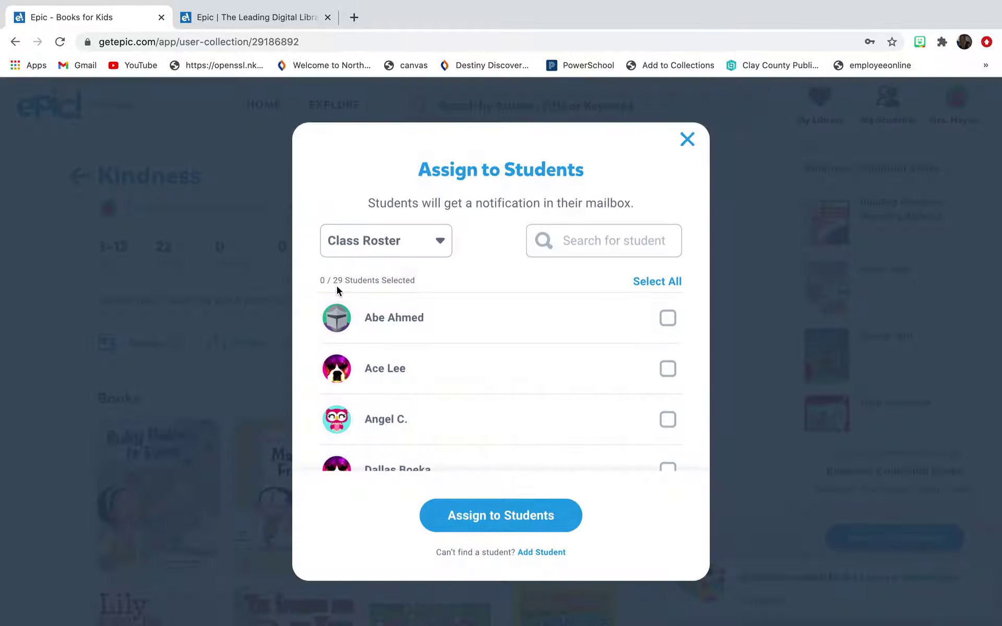
{"action": "left_click", "coordinate": [438, 241]}
{"action": "left_click", "coordinate": [686, 139]}
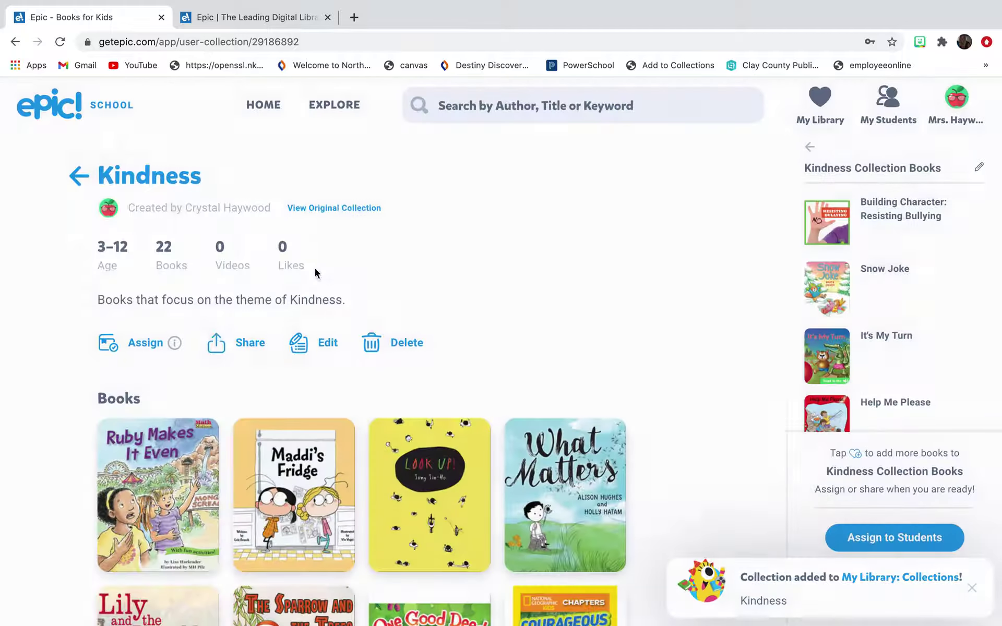
Look through the books in the library copy of the Kindness collection
{"action": "scroll", "coordinate": [216, 328], "scroll_direction": "down", "scroll_amount": 2}
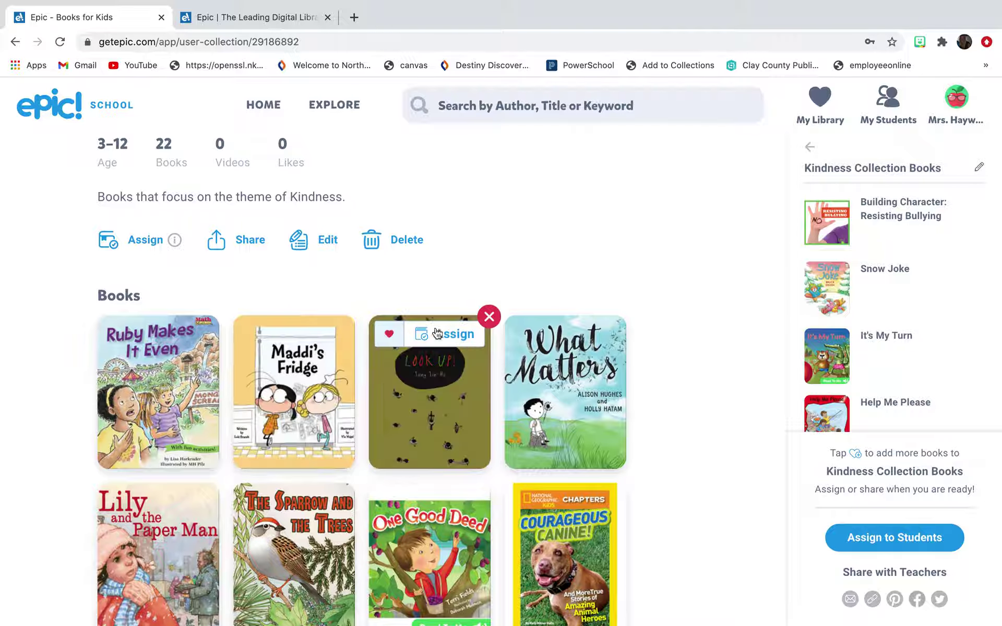
{"action": "scroll", "coordinate": [628, 426], "scroll_direction": "down", "scroll_amount": 2}
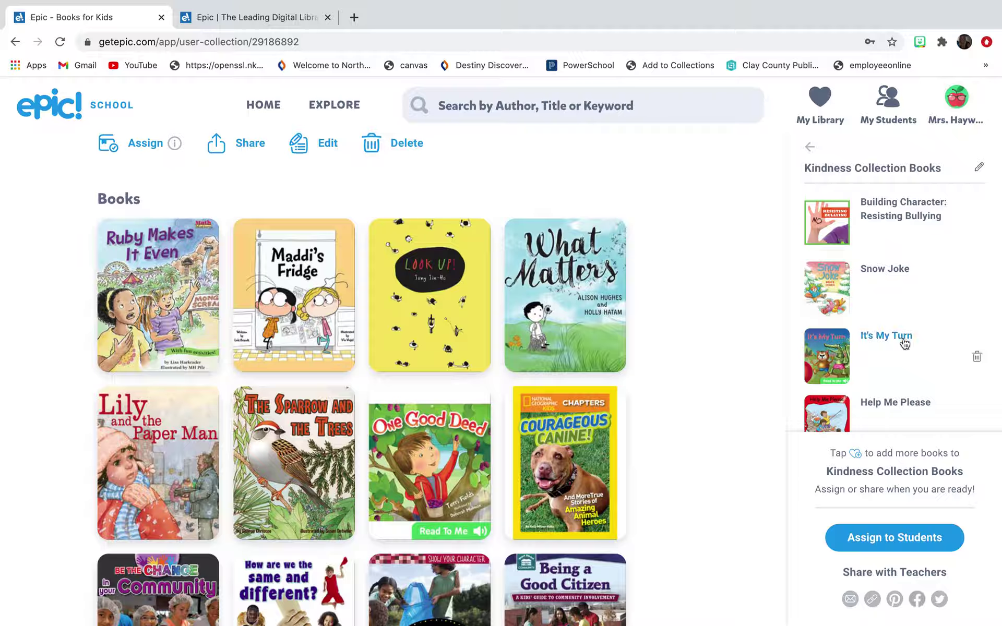
{"action": "scroll", "coordinate": [904, 340], "scroll_direction": "down", "scroll_amount": 2}
{"action": "scroll", "coordinate": [413, 175], "scroll_direction": "up", "scroll_amount": 4}
Return to the home dashboard and open the Explore page's recommended books
{"action": "left_click", "coordinate": [270, 106]}
{"action": "mouse_move", "coordinate": [334, 106]}
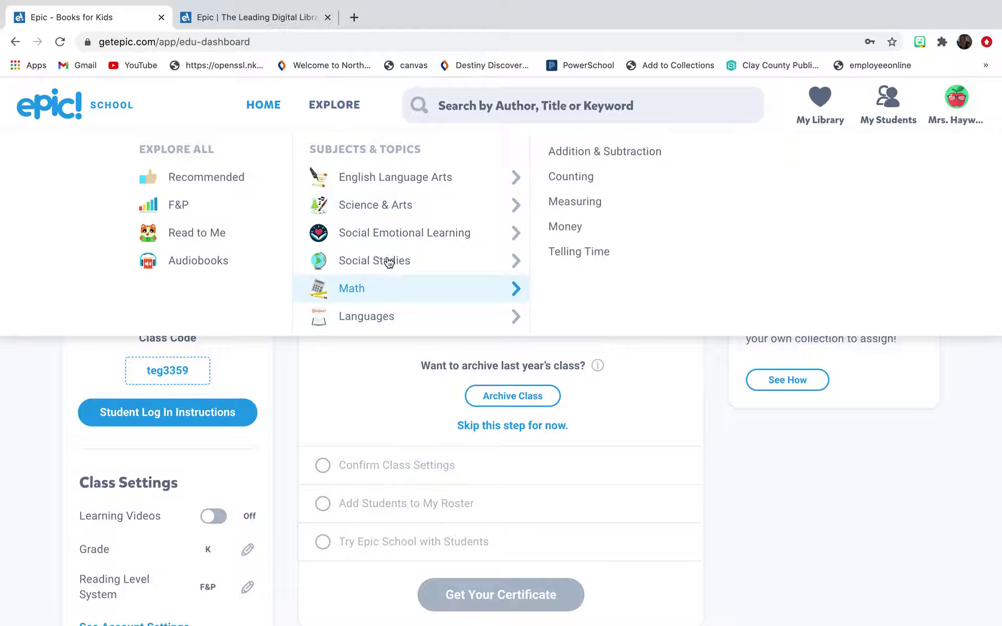
{"action": "left_click", "coordinate": [338, 106]}
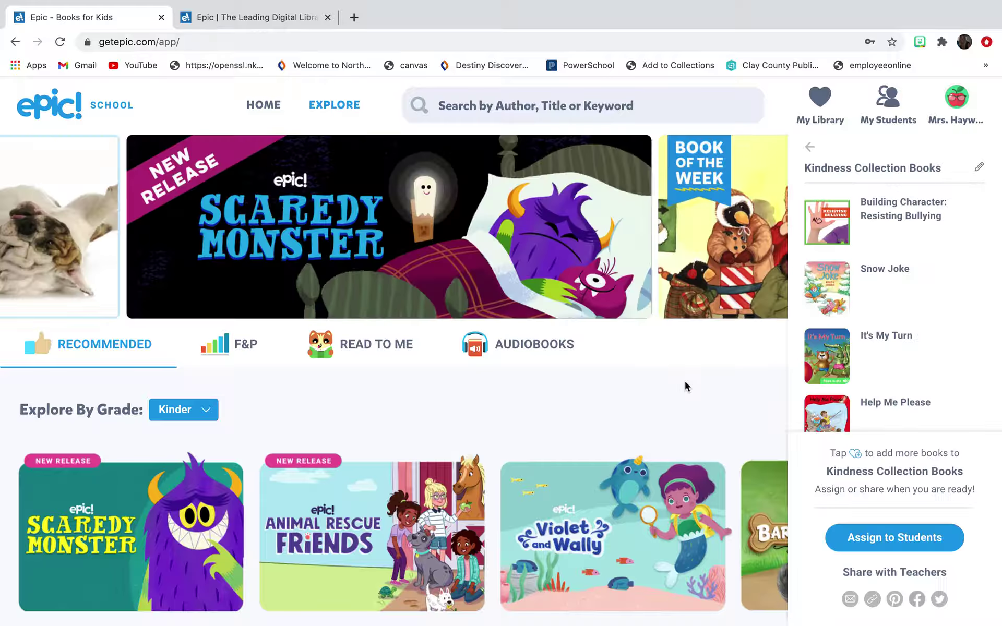
{"action": "scroll", "coordinate": [684, 381], "scroll_direction": "down", "scroll_amount": 2}
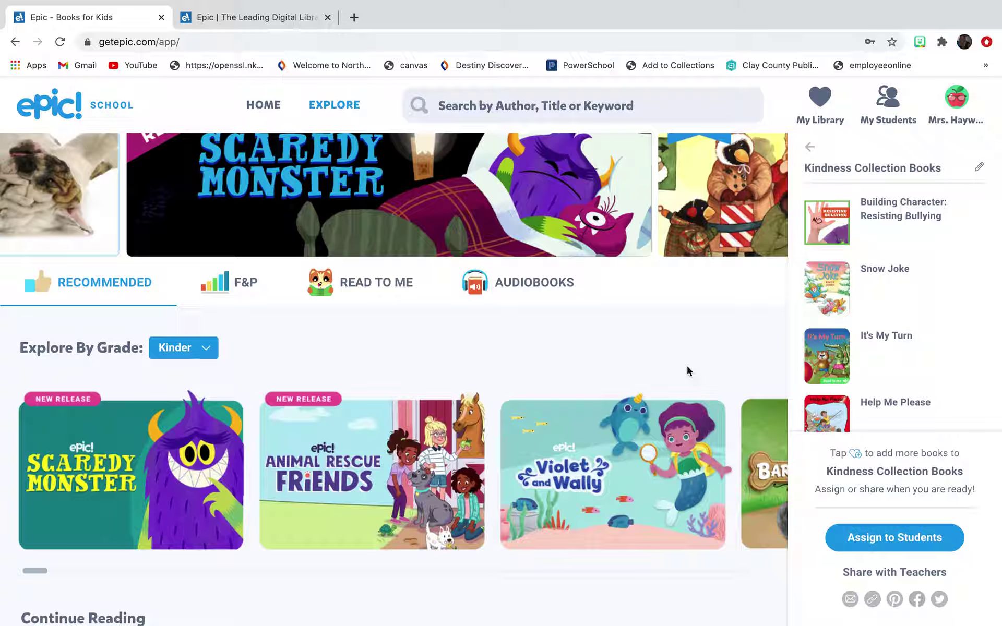
Switch from Kindness Collection Books to the Weather collection and review its list of books
{"action": "left_click", "coordinate": [810, 147]}
{"action": "left_click", "coordinate": [884, 442]}
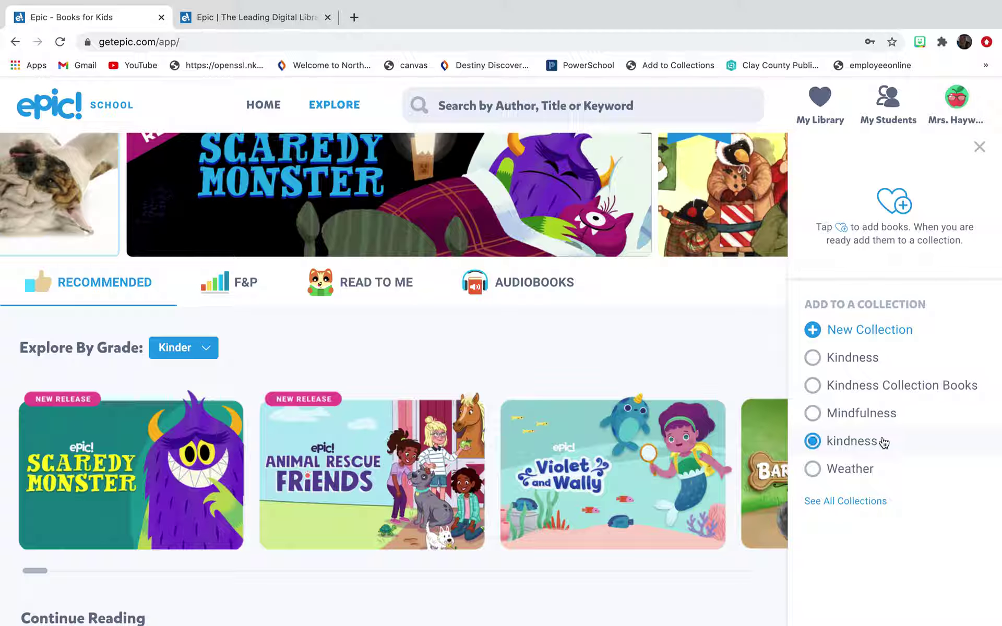
{"action": "left_click", "coordinate": [870, 470]}
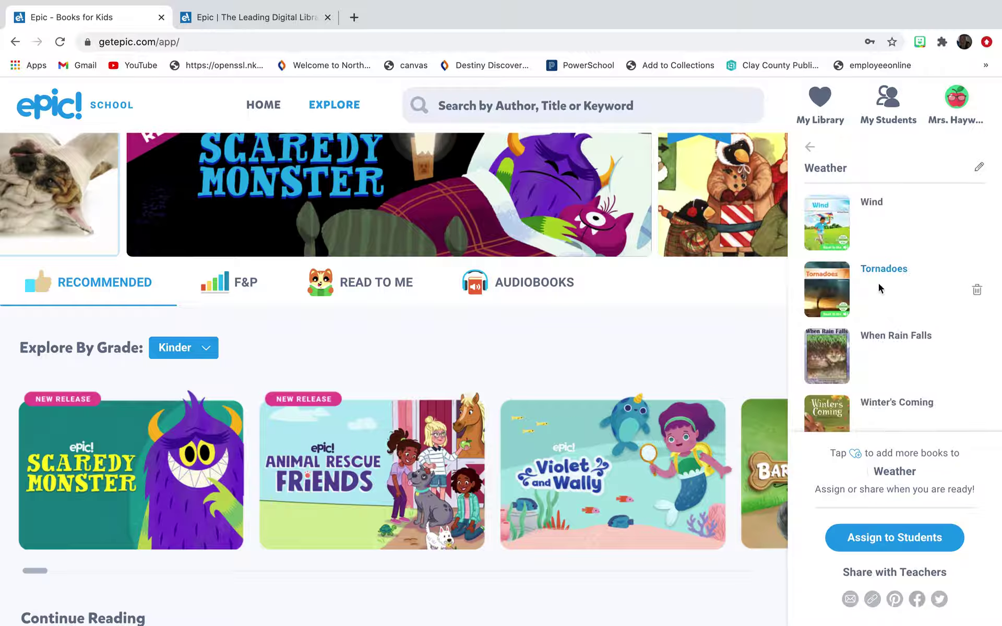
{"action": "scroll", "coordinate": [881, 334], "scroll_direction": "down", "scroll_amount": 8}
{"action": "scroll", "coordinate": [881, 332], "scroll_direction": "down", "scroll_amount": 10}
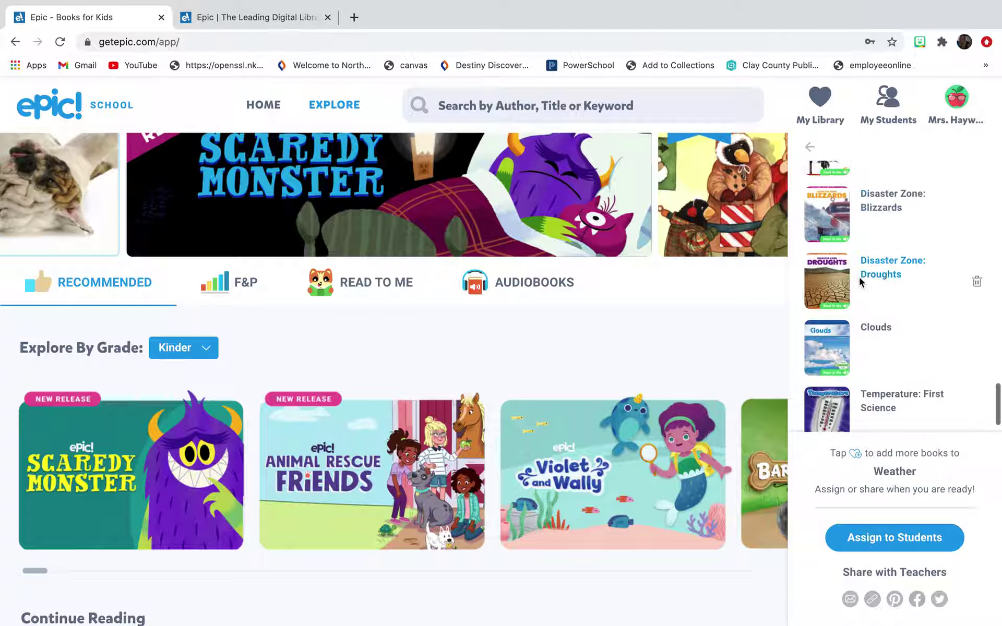
{"action": "scroll", "coordinate": [856, 250], "scroll_direction": "up", "scroll_amount": 12}
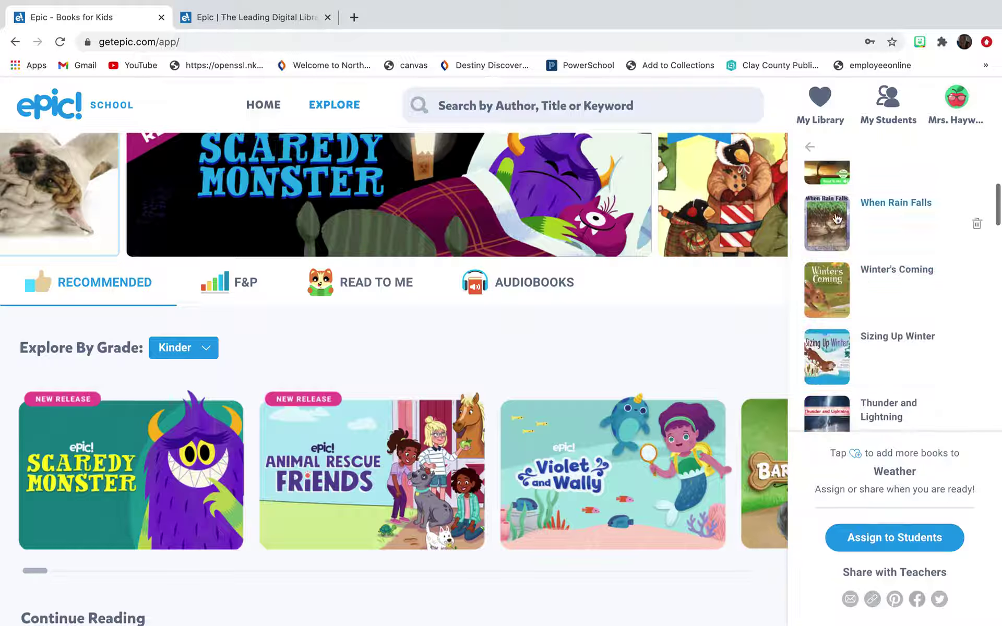
{"action": "scroll", "coordinate": [853, 362], "scroll_direction": "up", "scroll_amount": 2}
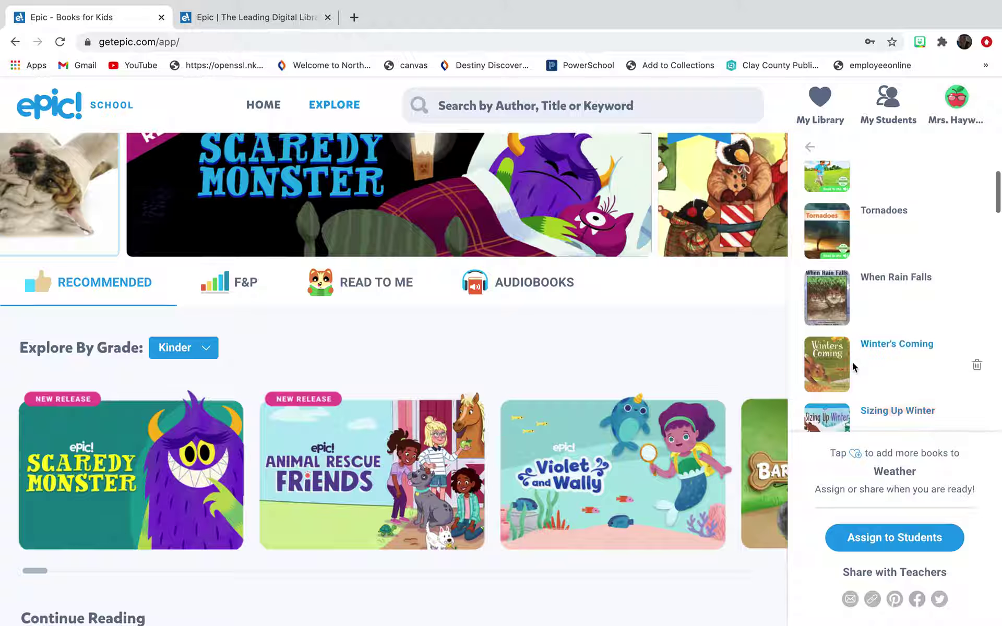
{"action": "scroll", "coordinate": [853, 363], "scroll_direction": "up", "scroll_amount": 2}
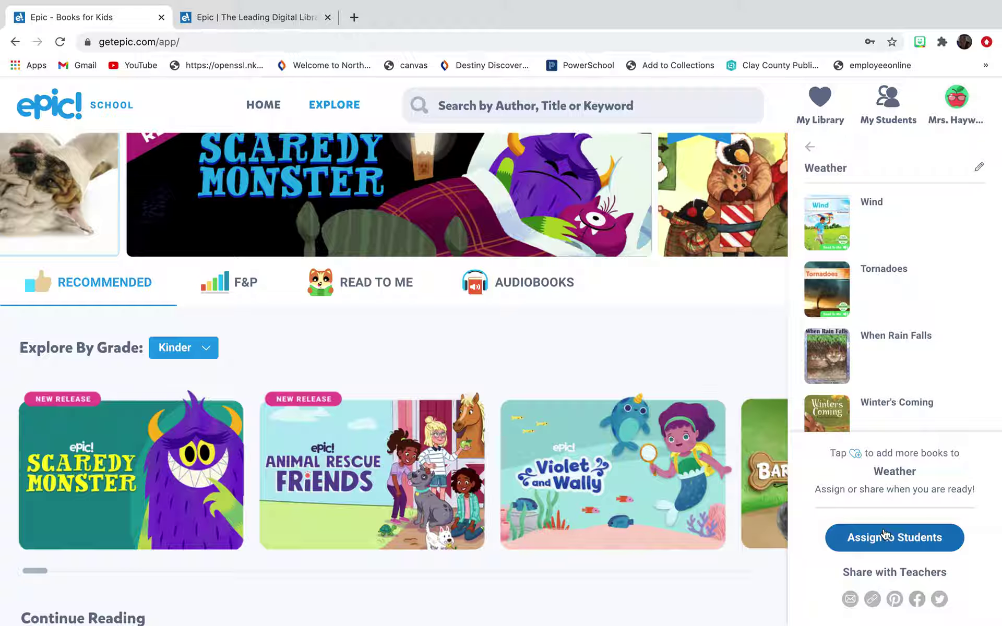
{"action": "mouse_move", "coordinate": [825, 304]}
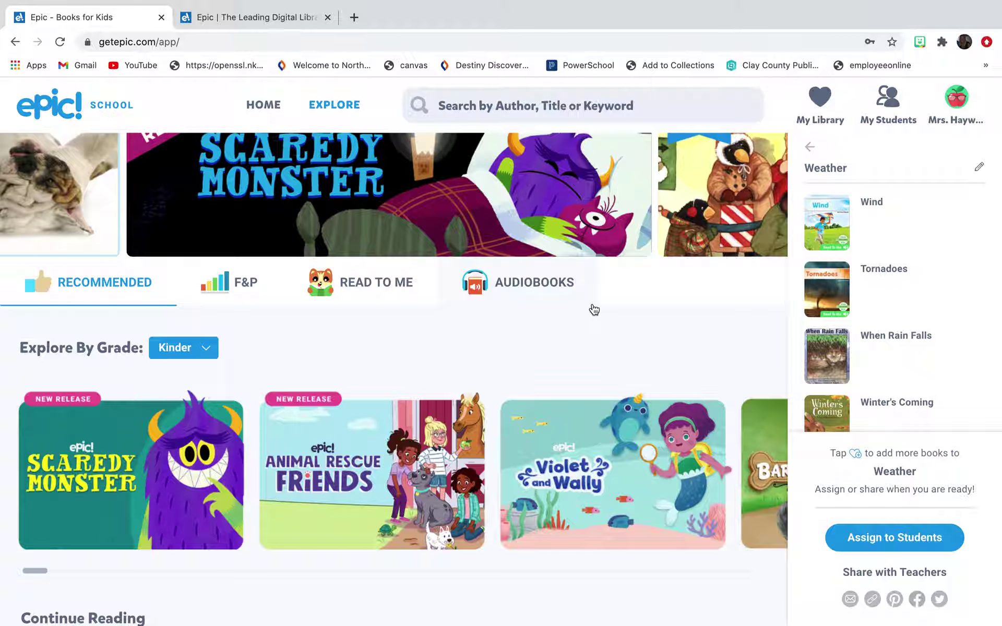
Browse the recommended rows on the Explore page, from Continue Reading down to Top Picks: Read-to-Me
{"action": "scroll", "coordinate": [594, 310], "scroll_direction": "down", "scroll_amount": 7}
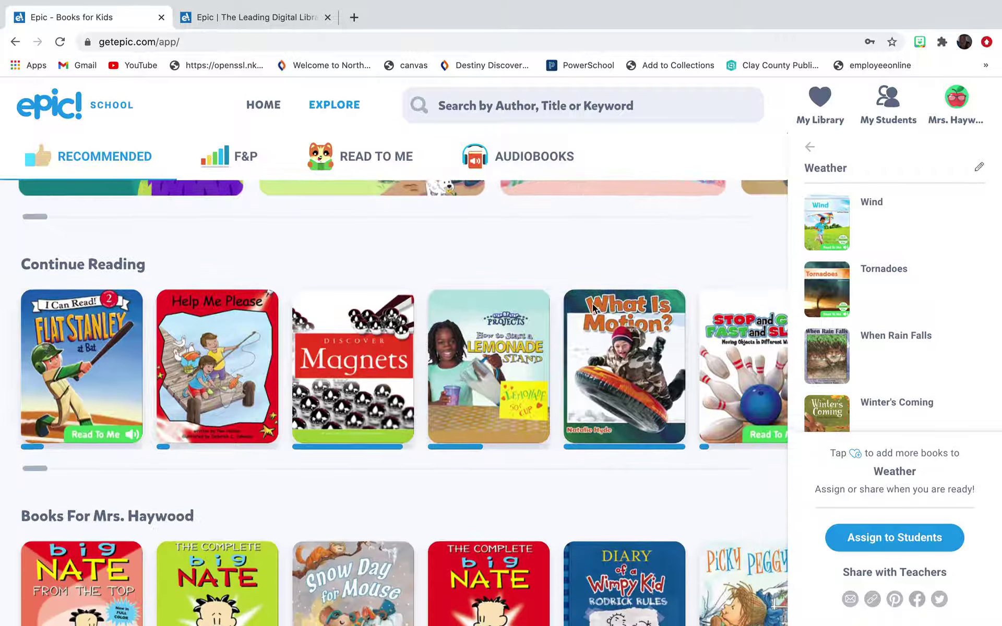
{"action": "scroll", "coordinate": [593, 303], "scroll_direction": "down", "scroll_amount": 2}
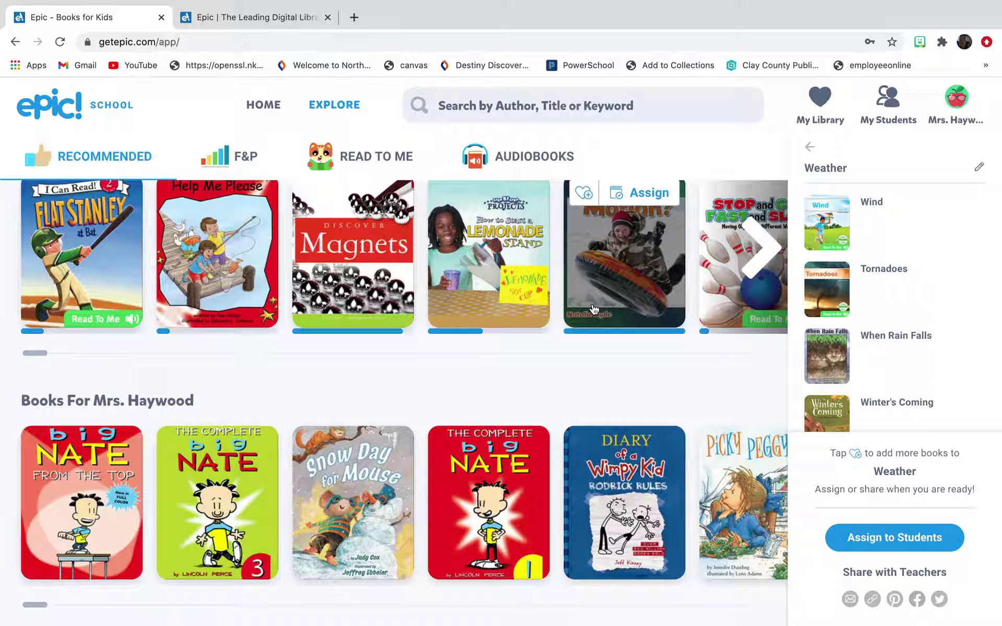
{"action": "scroll", "coordinate": [590, 305], "scroll_direction": "down", "scroll_amount": 4}
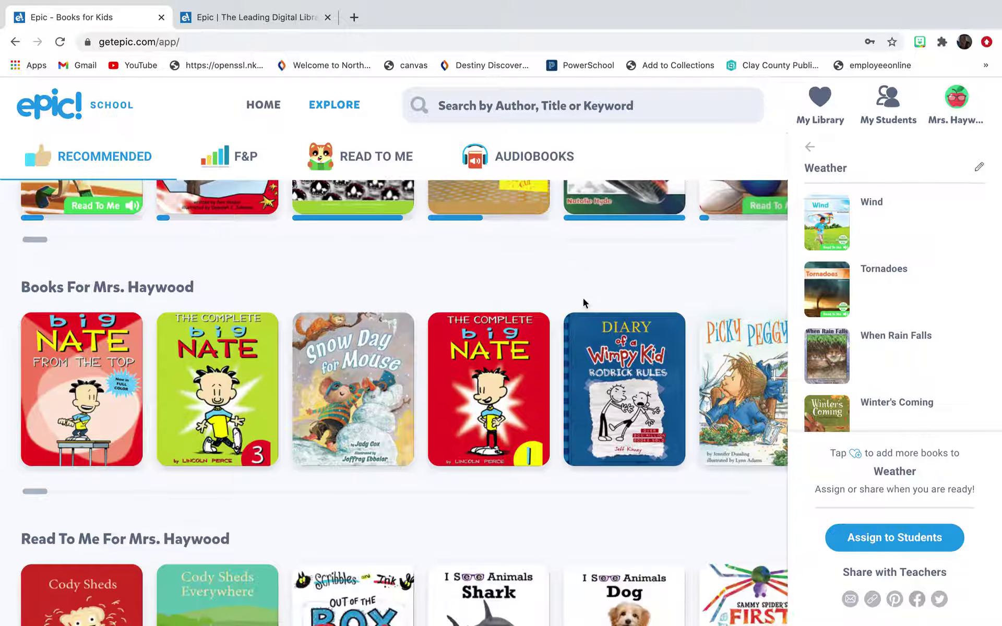
{"action": "scroll", "coordinate": [583, 303], "scroll_direction": "down", "scroll_amount": 12}
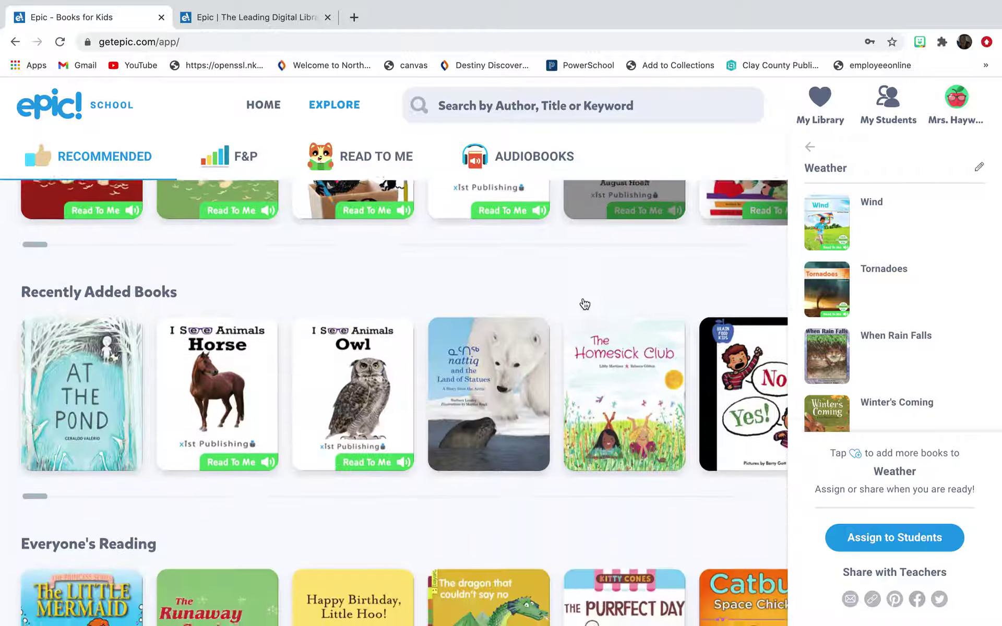
{"action": "scroll", "coordinate": [584, 304], "scroll_direction": "down", "scroll_amount": 11}
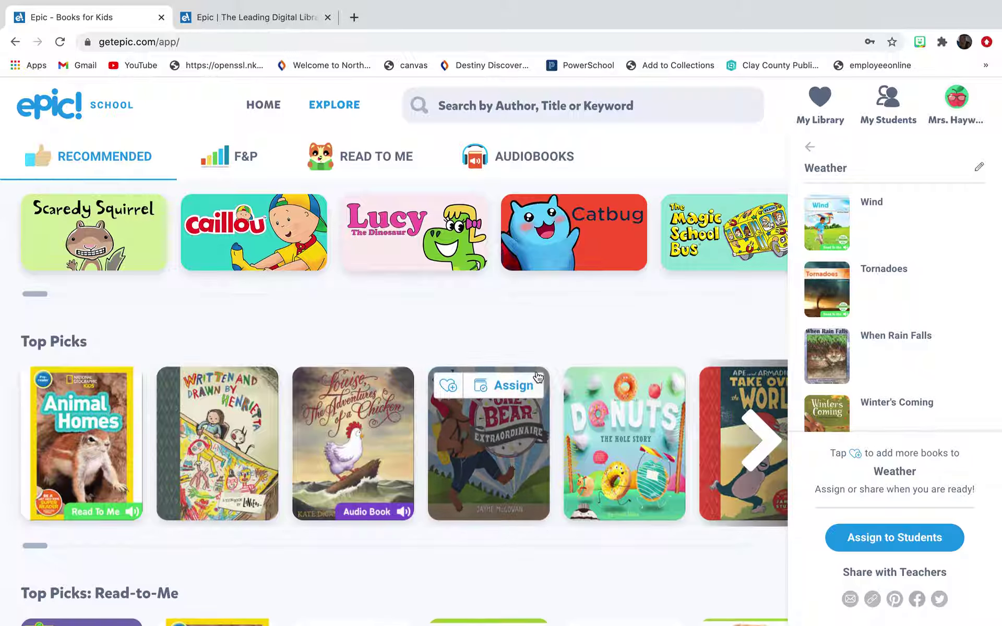
{"action": "scroll", "coordinate": [536, 371], "scroll_direction": "down", "scroll_amount": 3}
Leave the Weather collection and close the collection list to show the full Explore page
{"action": "left_click", "coordinate": [811, 148]}
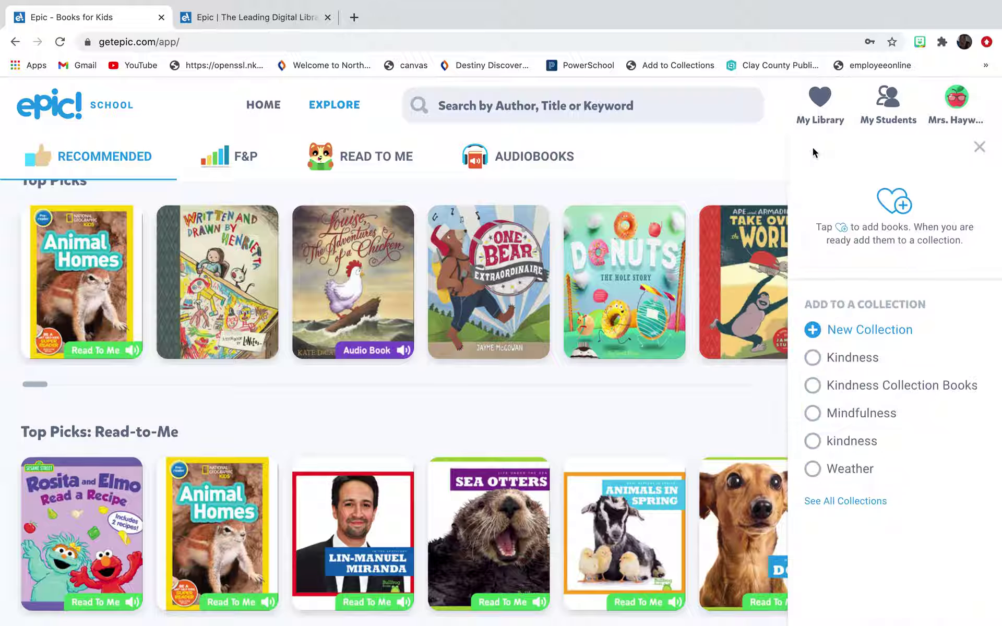
{"action": "left_click", "coordinate": [978, 147]}
{"action": "scroll", "coordinate": [626, 261], "scroll_direction": "up", "scroll_amount": 14}
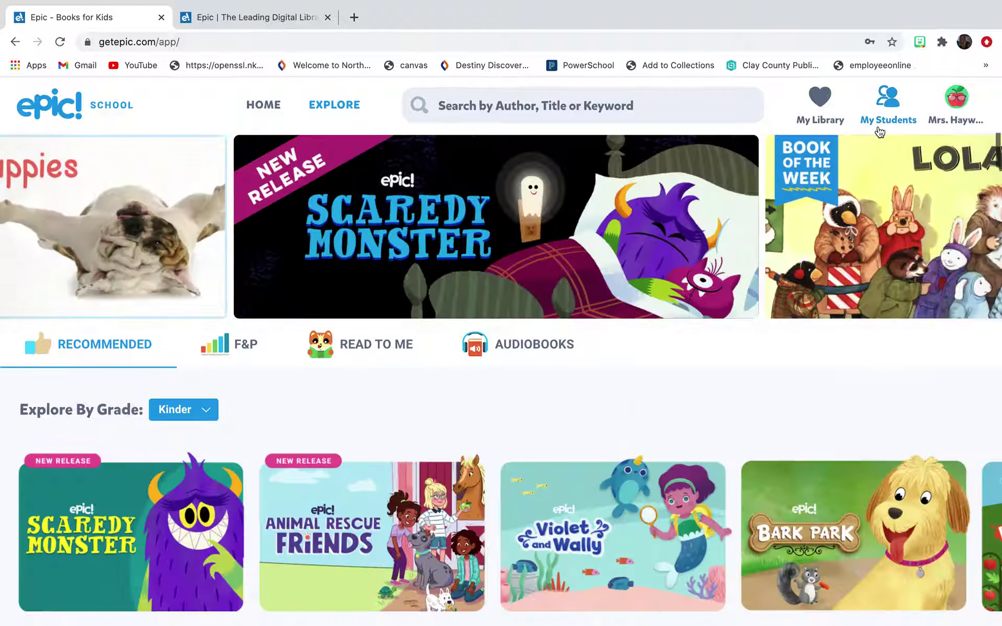
Open the class roster and examine its student management options and parent connect statuses
{"action": "mouse_move", "coordinate": [887, 125]}
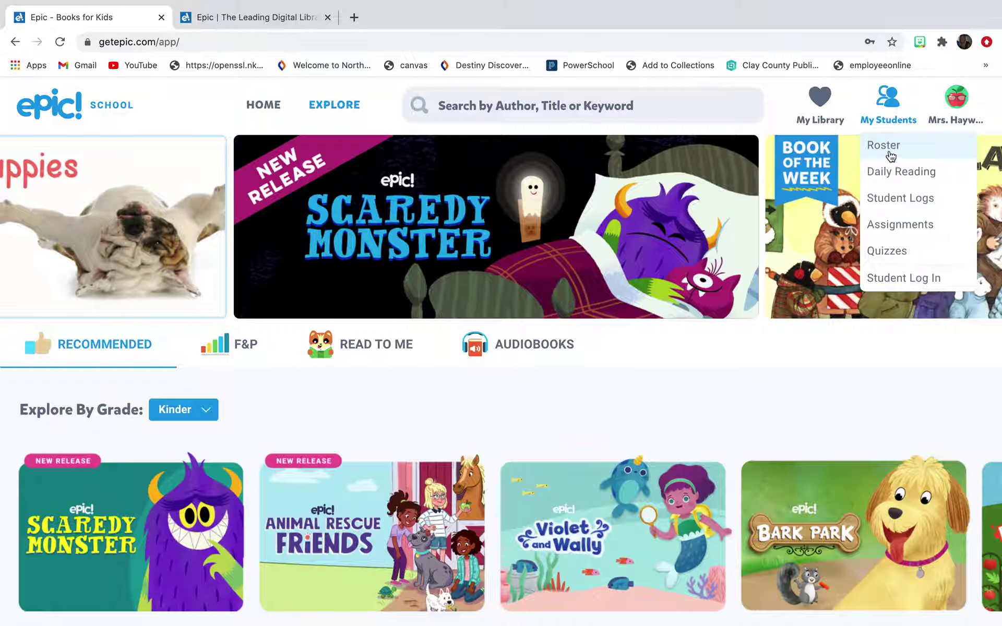
{"action": "left_click", "coordinate": [890, 149]}
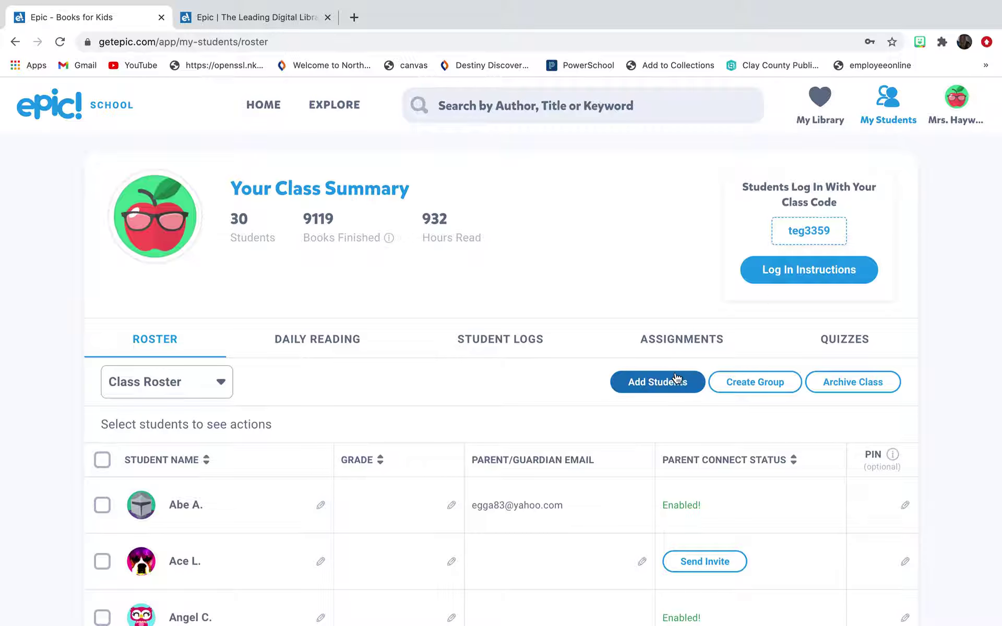
{"action": "scroll", "coordinate": [672, 378], "scroll_direction": "down", "scroll_amount": 1}
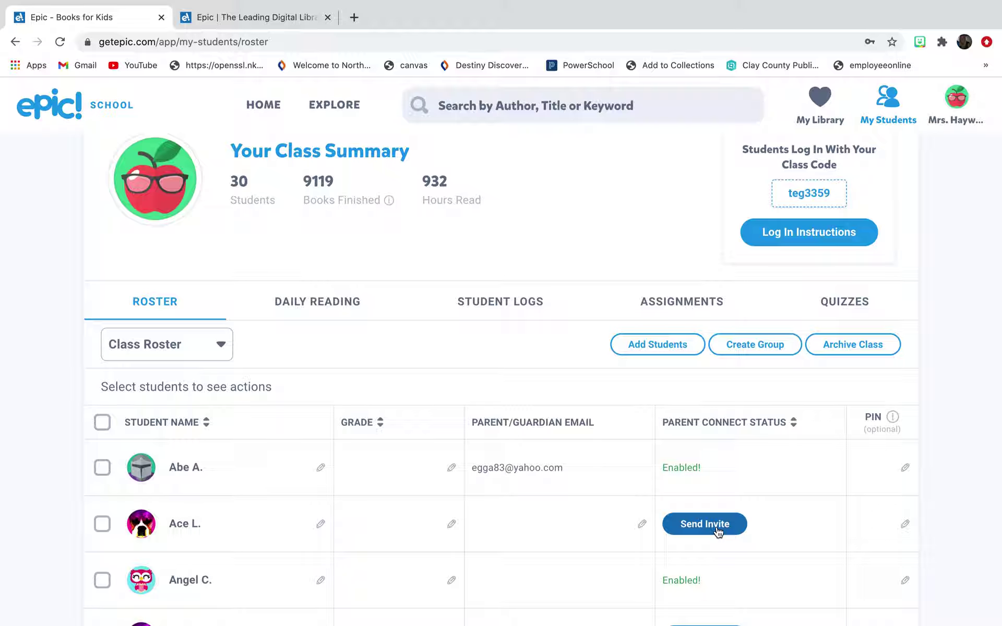
{"action": "scroll", "coordinate": [742, 359], "scroll_direction": "up", "scroll_amount": 2}
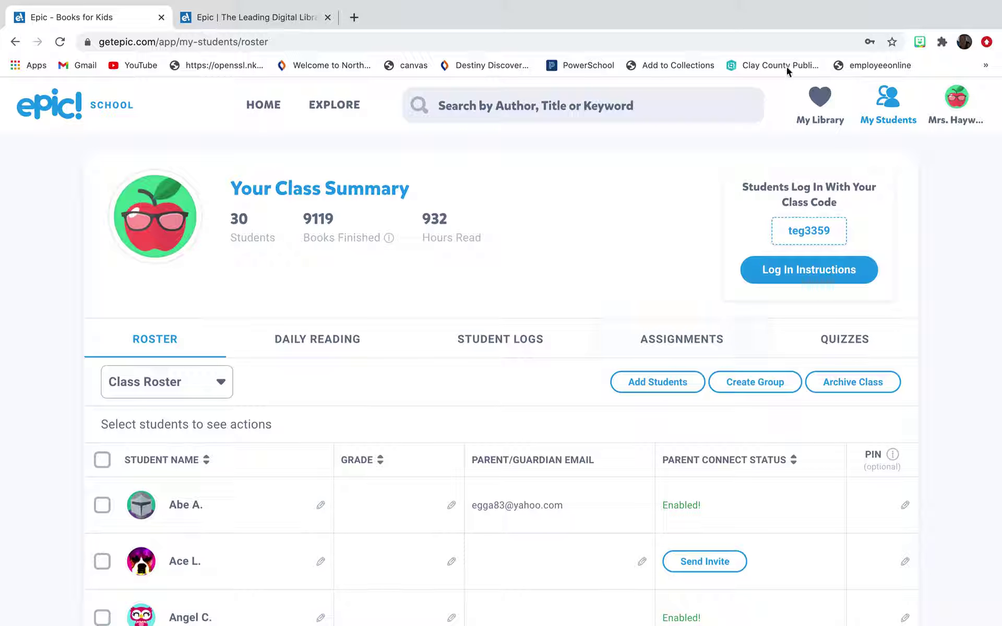
Open the class's Daily Reading log and examine each student's reading minutes for December 14 - 20, 2020
{"action": "mouse_move", "coordinate": [888, 102]}
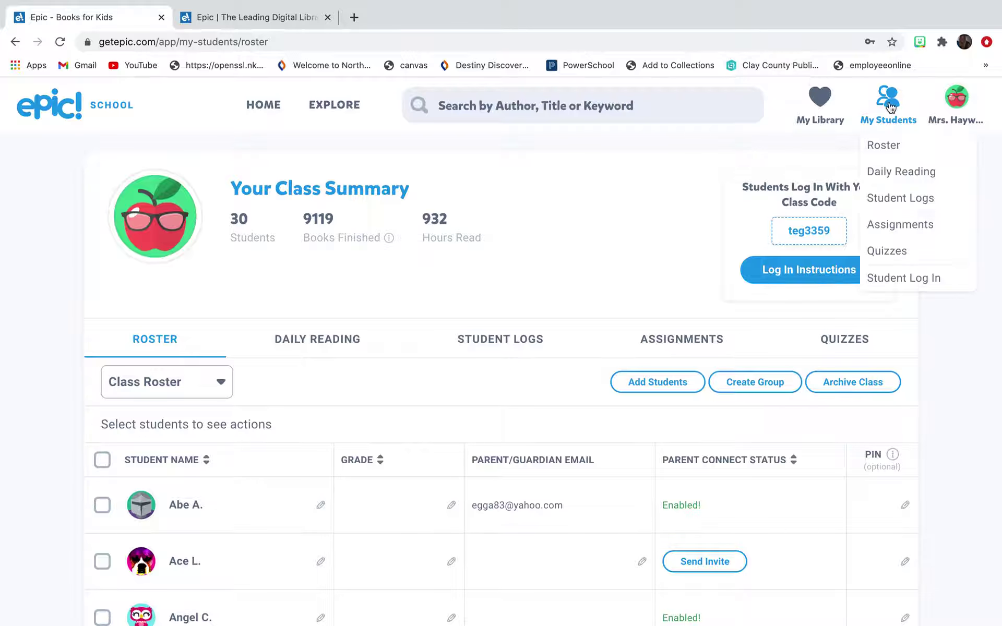
{"action": "left_click", "coordinate": [917, 173]}
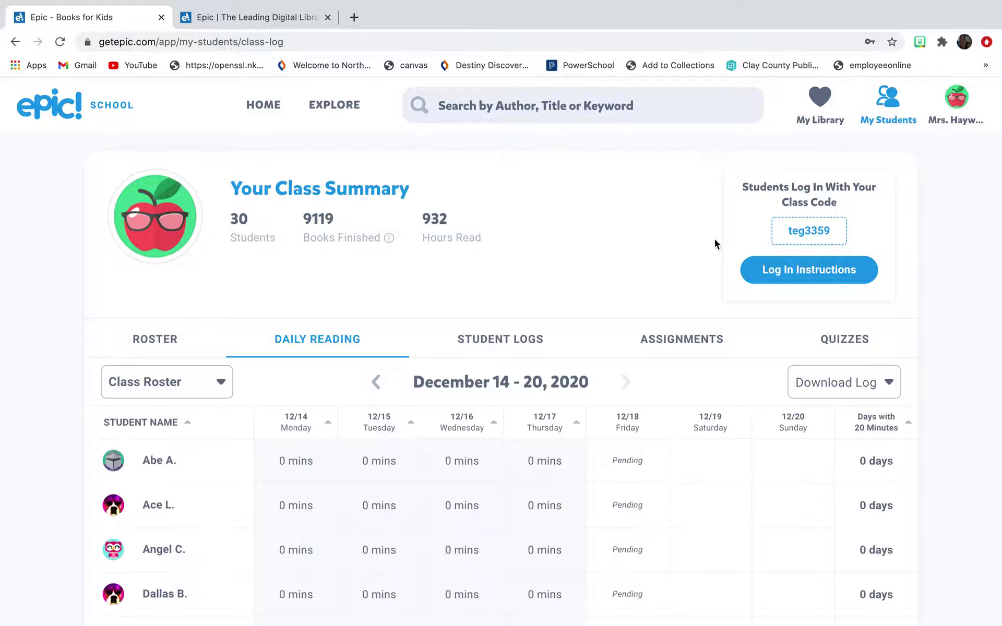
{"action": "scroll", "coordinate": [438, 496], "scroll_direction": "down", "scroll_amount": 2}
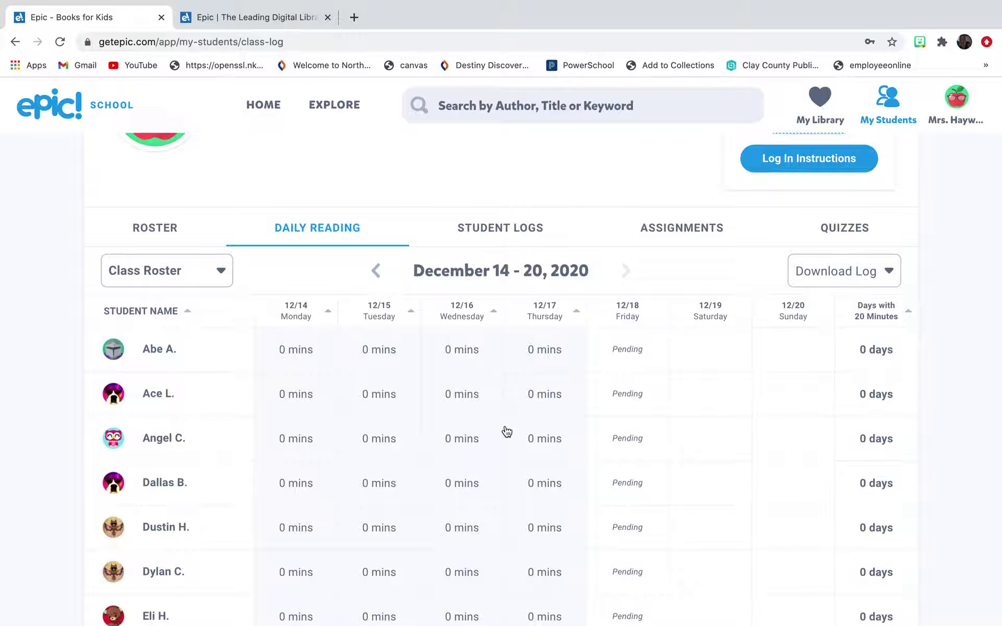
{"action": "scroll", "coordinate": [506, 430], "scroll_direction": "down", "scroll_amount": 2}
{"action": "scroll", "coordinate": [506, 431], "scroll_direction": "down", "scroll_amount": 2}
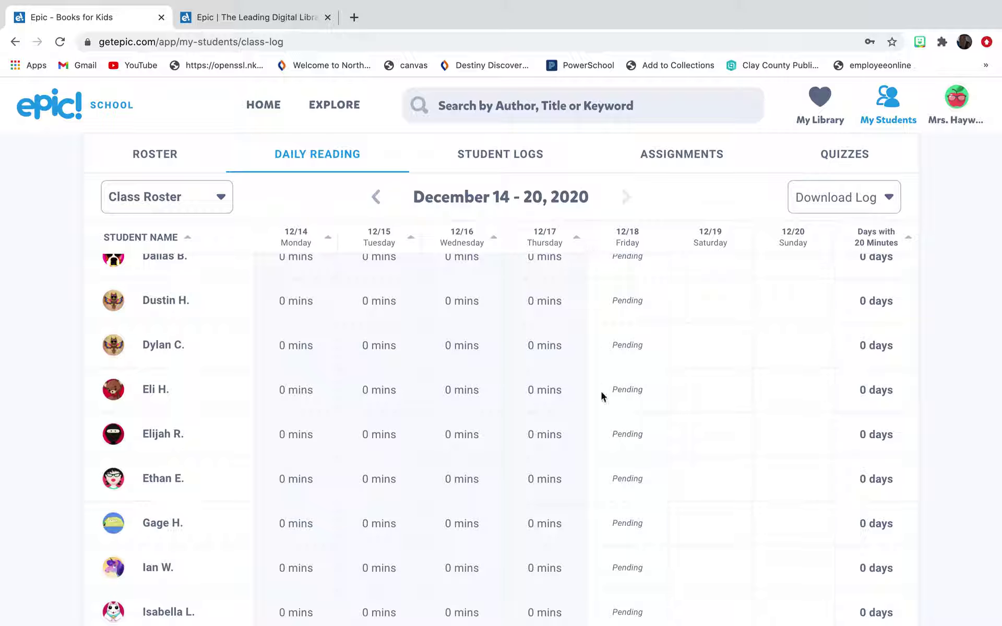
{"action": "scroll", "coordinate": [717, 497], "scroll_direction": "up", "scroll_amount": 4}
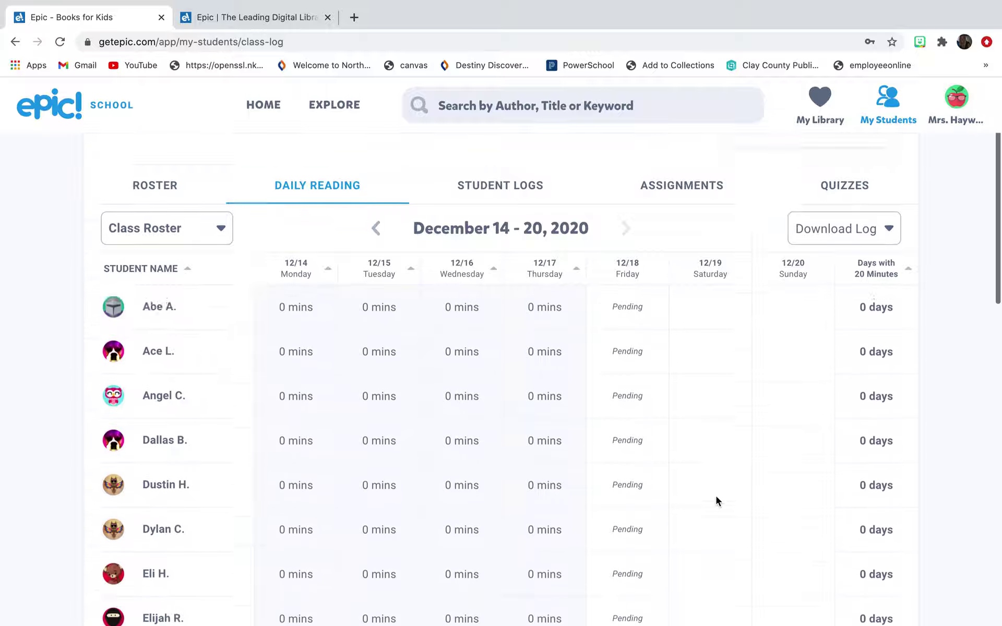
{"action": "scroll", "coordinate": [557, 519], "scroll_direction": "down", "scroll_amount": 2}
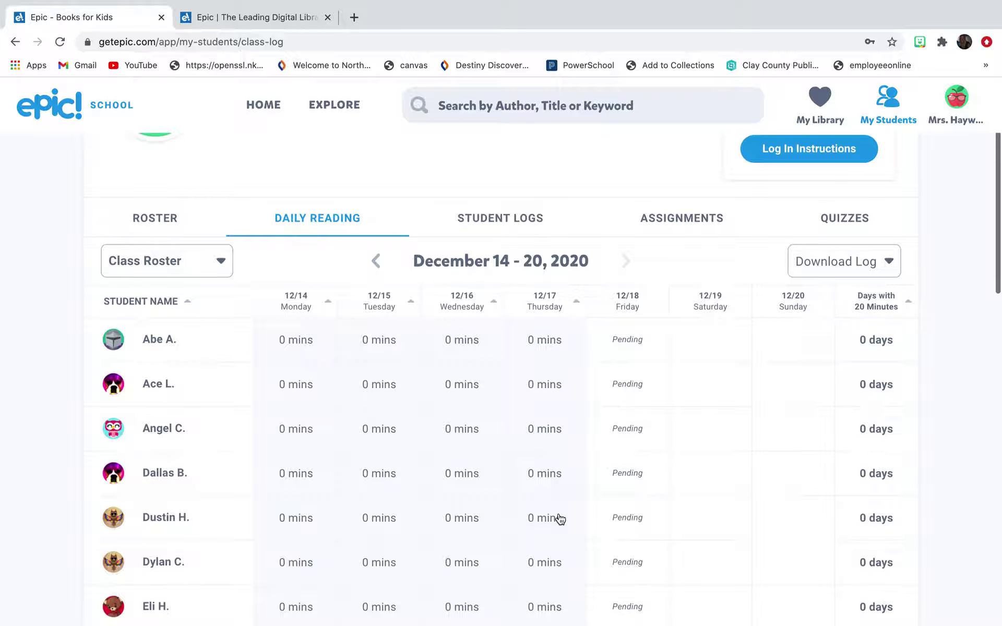
Show the download options for the Daily Reading log and open the class's quizzes page
{"action": "scroll", "coordinate": [668, 420], "scroll_direction": "up", "scroll_amount": 2}
{"action": "left_click", "coordinate": [809, 358]}
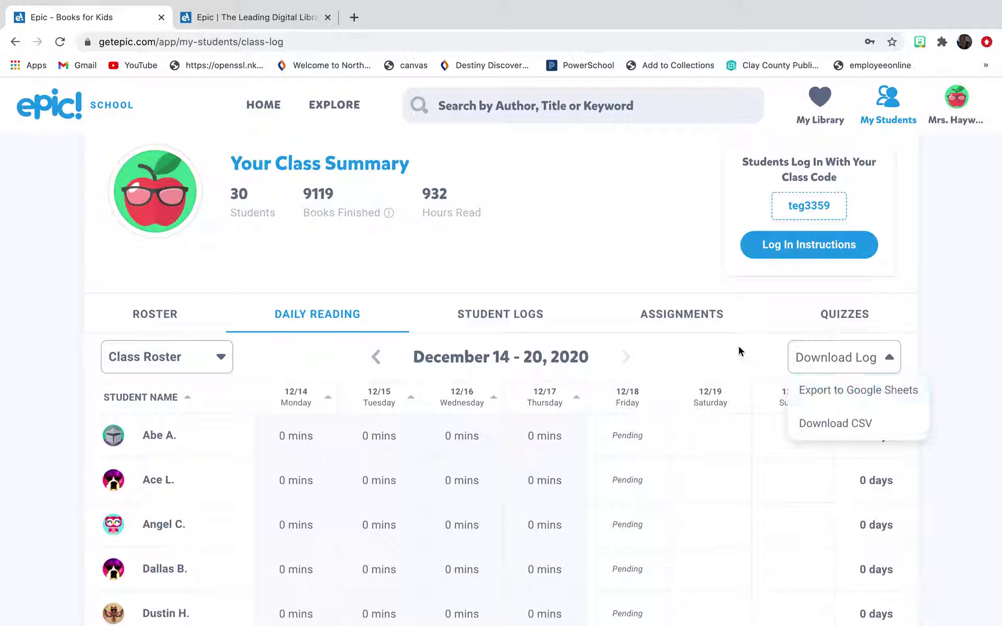
{"action": "left_click", "coordinate": [827, 312]}
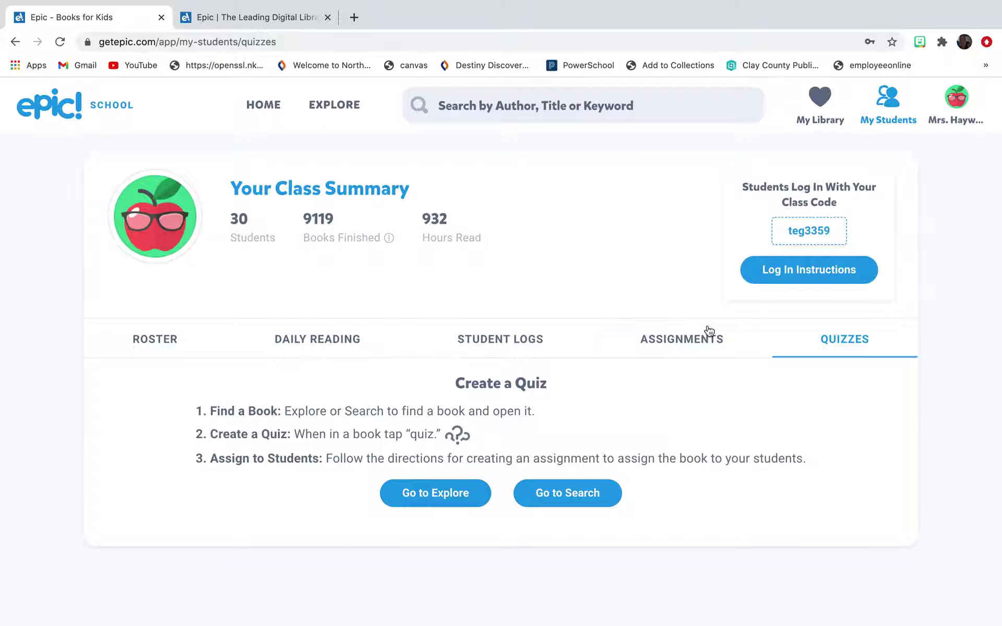
Open the class's assignments and view the filter choices for active and archived assignments
{"action": "left_click", "coordinate": [701, 346]}
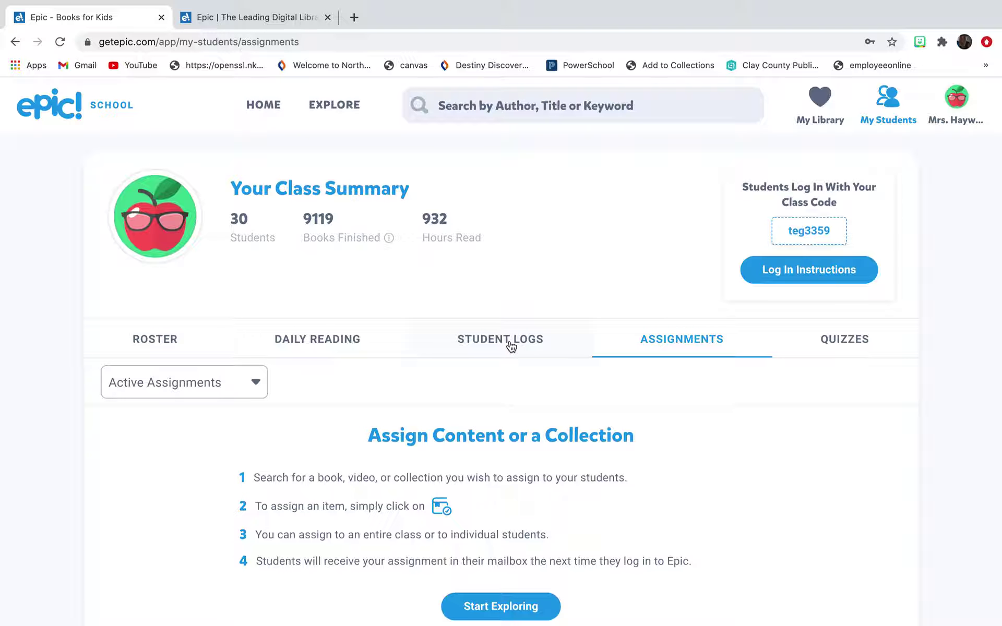
{"action": "left_click", "coordinate": [244, 389]}
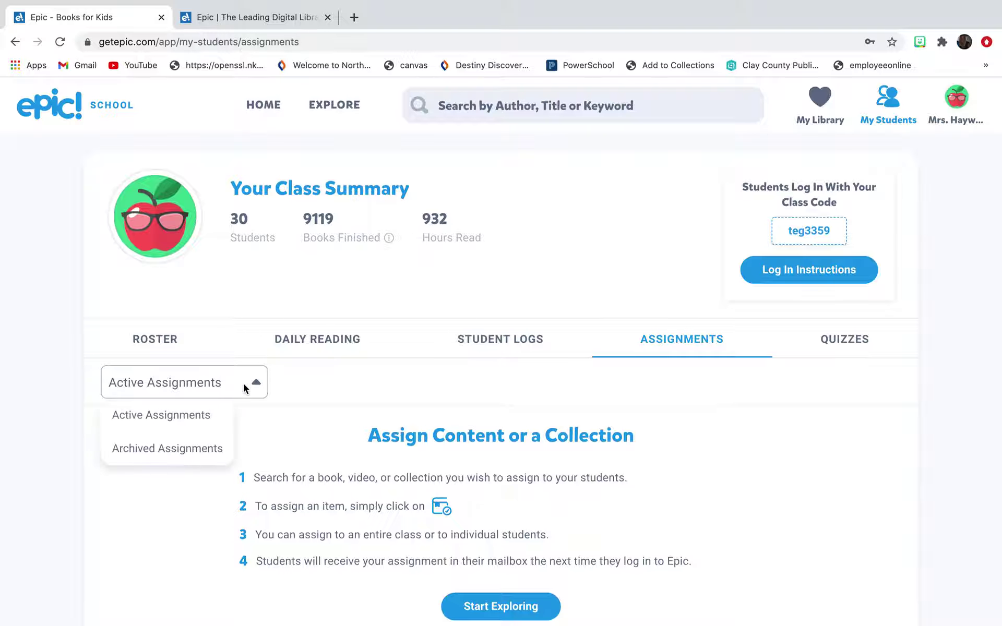
{"action": "left_click", "coordinate": [414, 385]}
Open the student logs and examine each student's books finished, hours read and last active date
{"action": "left_click", "coordinate": [512, 346]}
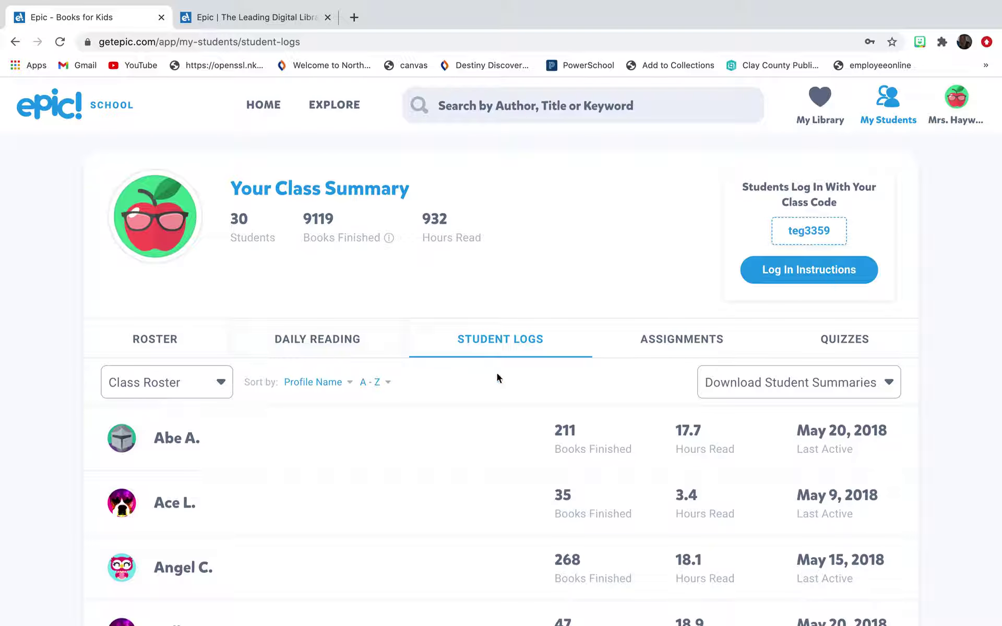
{"action": "scroll", "coordinate": [662, 544], "scroll_direction": "down", "scroll_amount": 2}
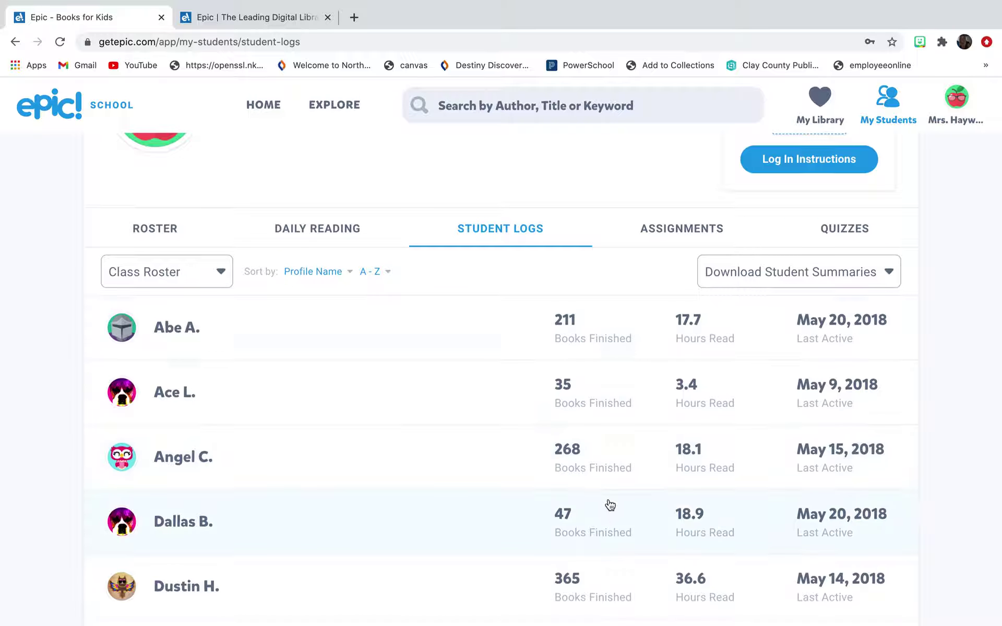
{"action": "scroll", "coordinate": [610, 505], "scroll_direction": "down", "scroll_amount": 2}
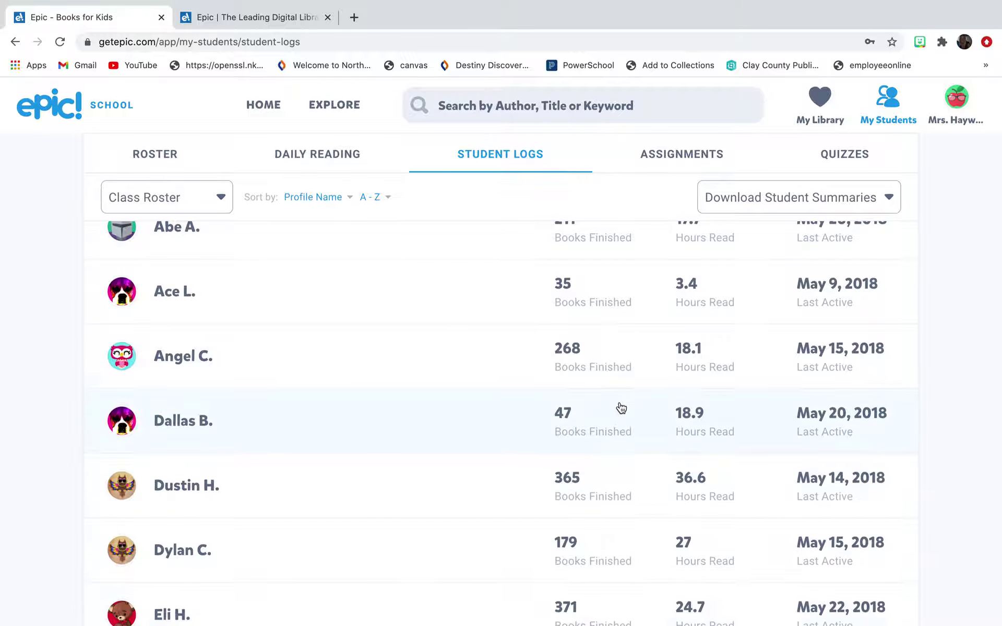
{"action": "scroll", "coordinate": [621, 409], "scroll_direction": "down", "scroll_amount": 5}
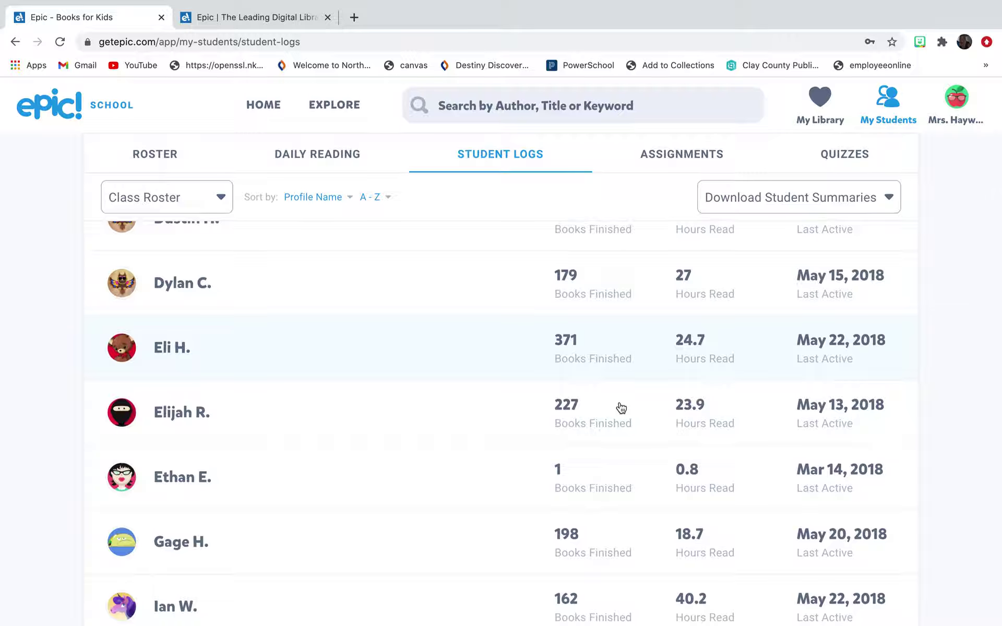
{"action": "scroll", "coordinate": [624, 527], "scroll_direction": "down", "scroll_amount": 4}
{"action": "scroll", "coordinate": [625, 527], "scroll_direction": "down", "scroll_amount": 5}
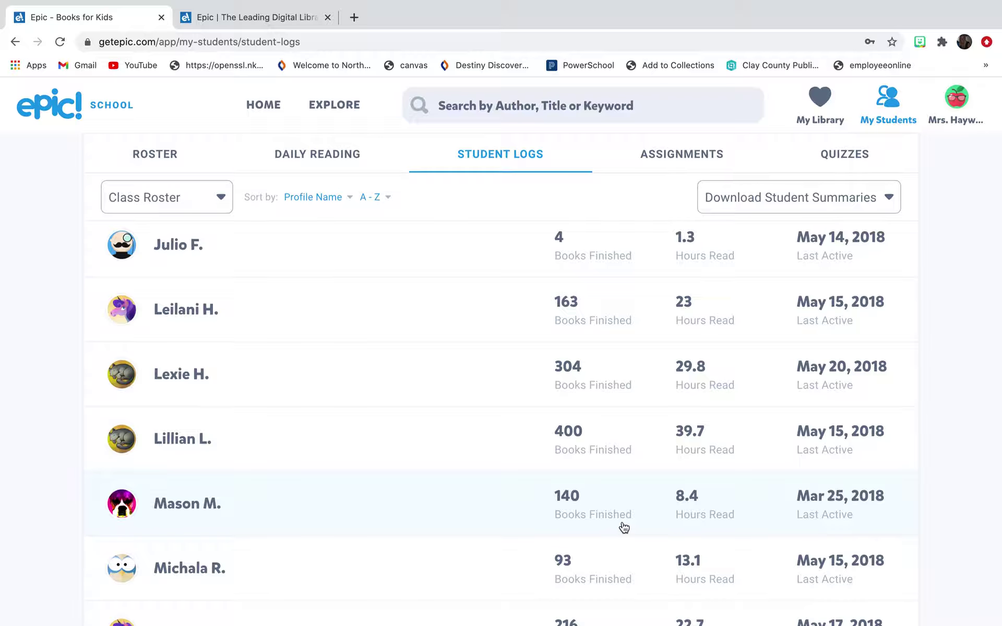
{"action": "scroll", "coordinate": [624, 528], "scroll_direction": "up", "scroll_amount": 15}
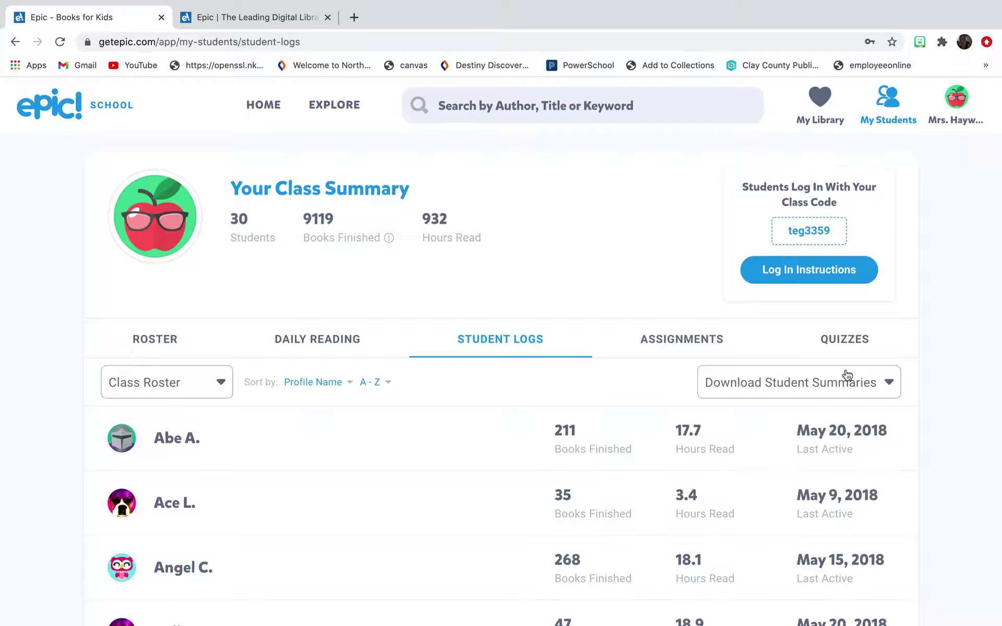
Show the download options for the student summaries and return to the class roster
{"action": "left_click", "coordinate": [857, 381]}
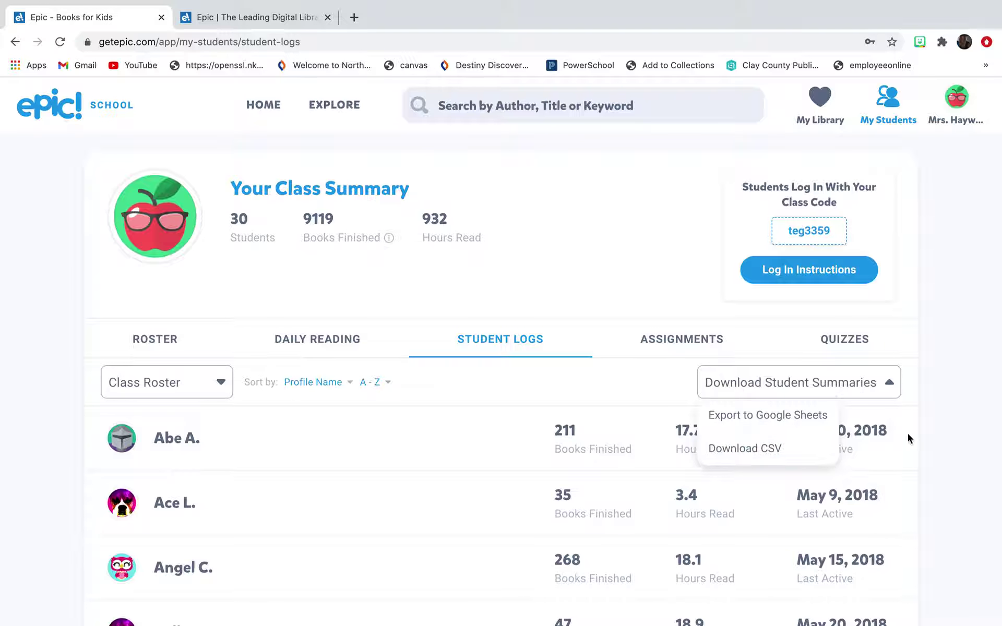
{"action": "left_click", "coordinate": [949, 428]}
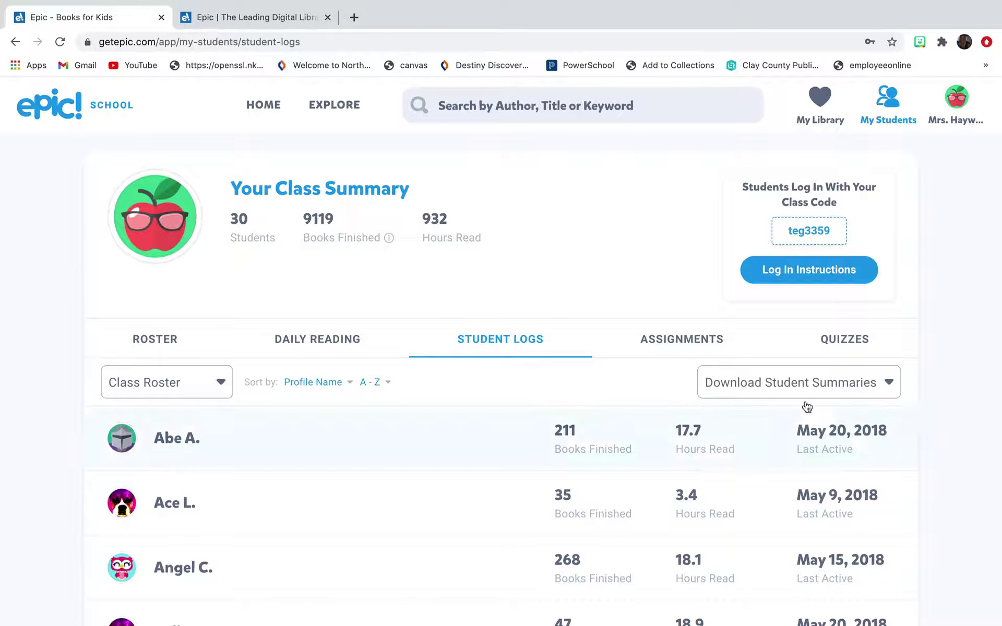
{"action": "left_click", "coordinate": [324, 340]}
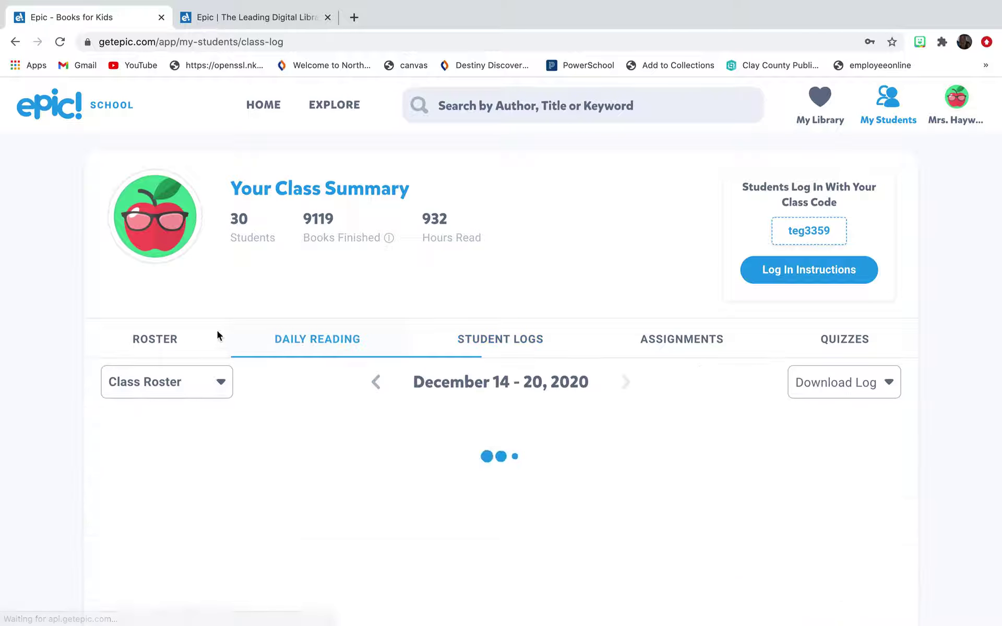
{"action": "left_click", "coordinate": [155, 339]}
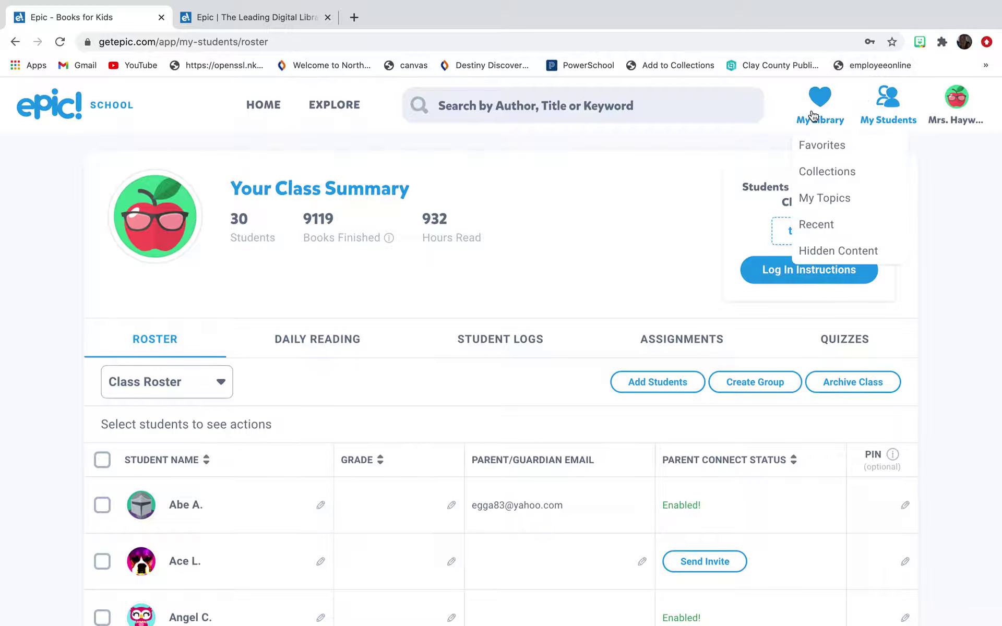
Open My Topics in the library and browse the topics available to add, from English Language Arts to Languages
{"action": "mouse_move", "coordinate": [823, 125]}
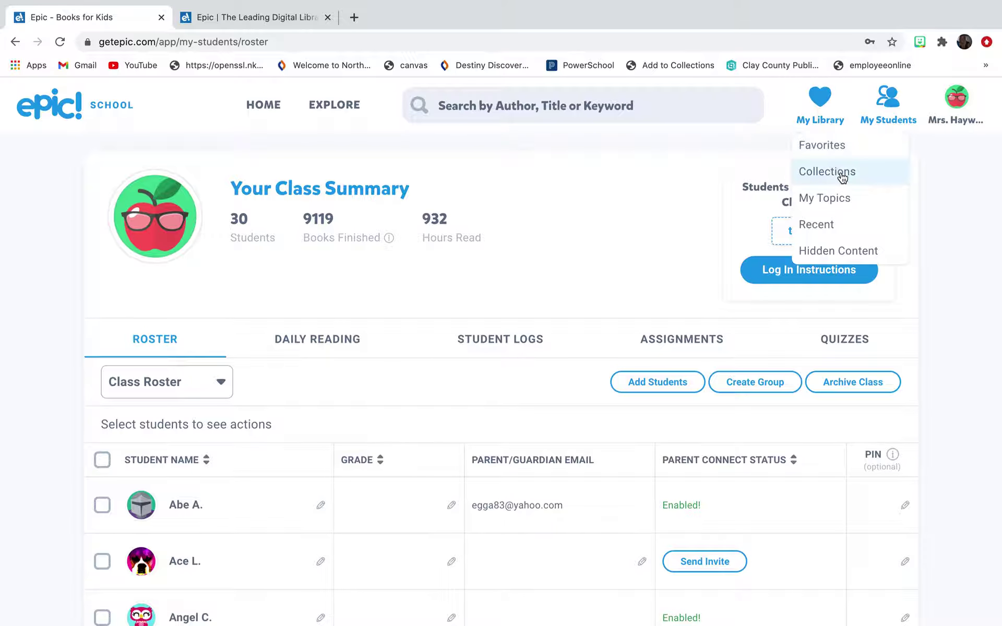
{"action": "left_click", "coordinate": [844, 198]}
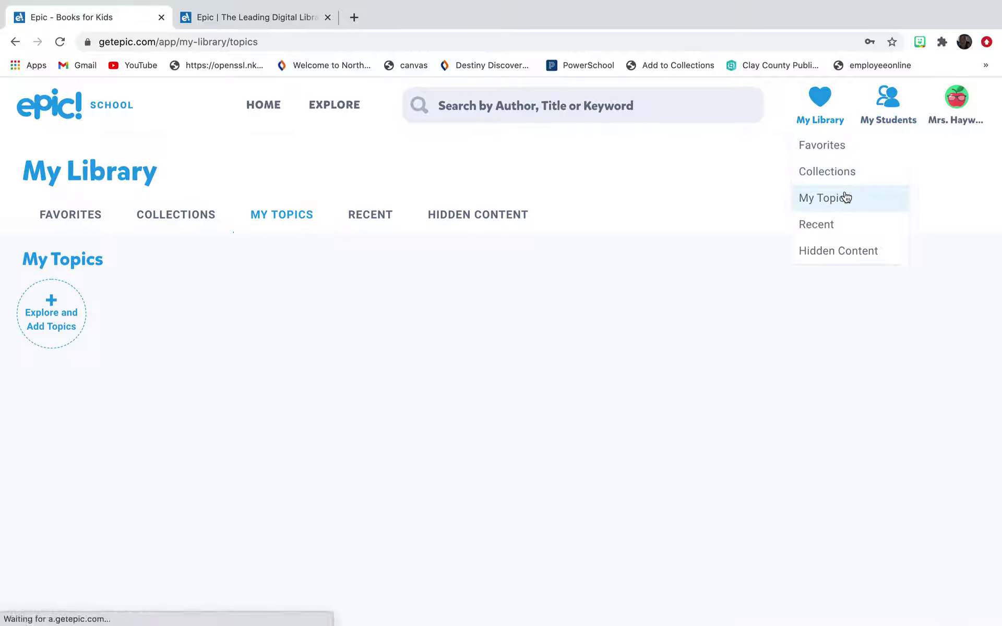
{"action": "left_click", "coordinate": [50, 305]}
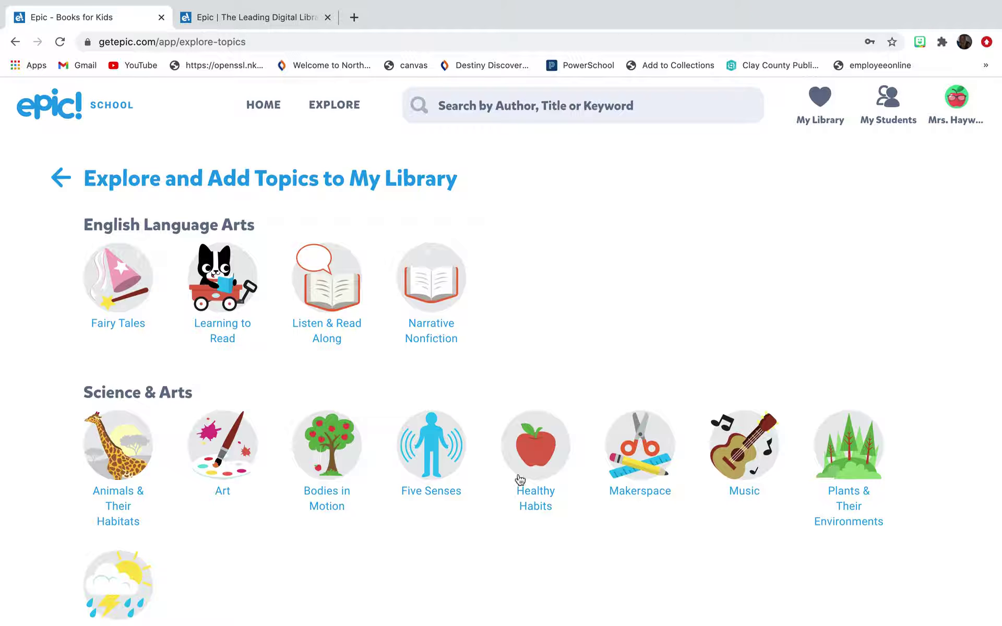
{"action": "scroll", "coordinate": [810, 472], "scroll_direction": "down", "scroll_amount": 8}
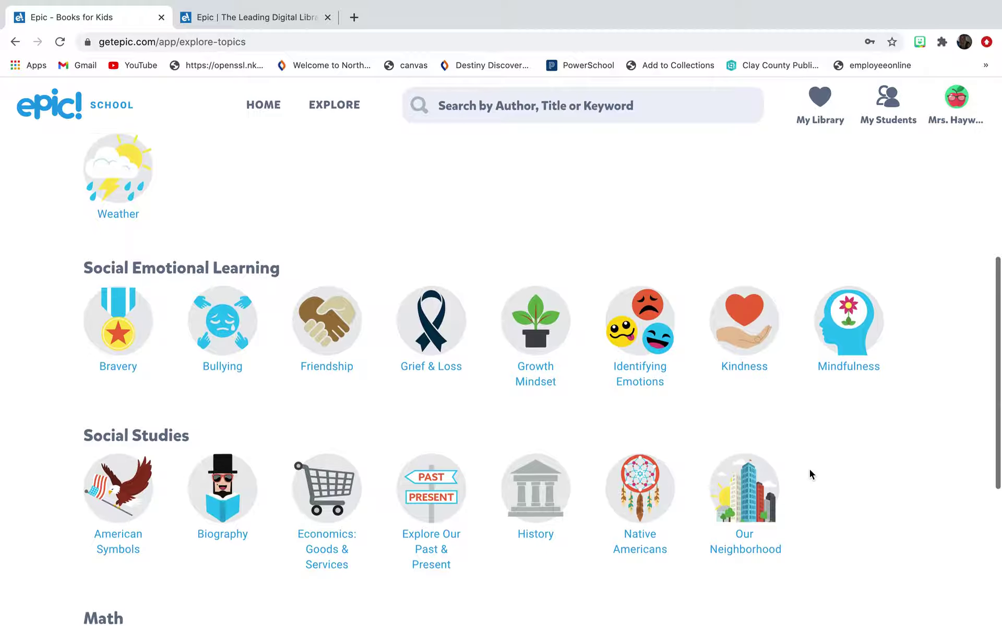
{"action": "scroll", "coordinate": [810, 473], "scroll_direction": "up", "scroll_amount": 5}
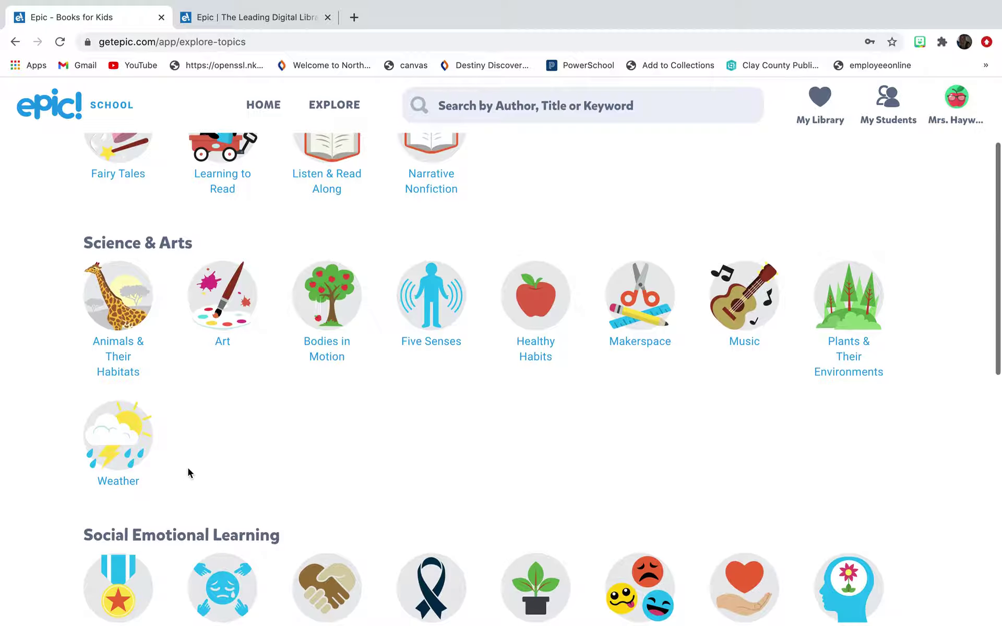
{"action": "scroll", "coordinate": [188, 470], "scroll_direction": "down", "scroll_amount": 8}
{"action": "scroll", "coordinate": [185, 420], "scroll_direction": "down", "scroll_amount": 4}
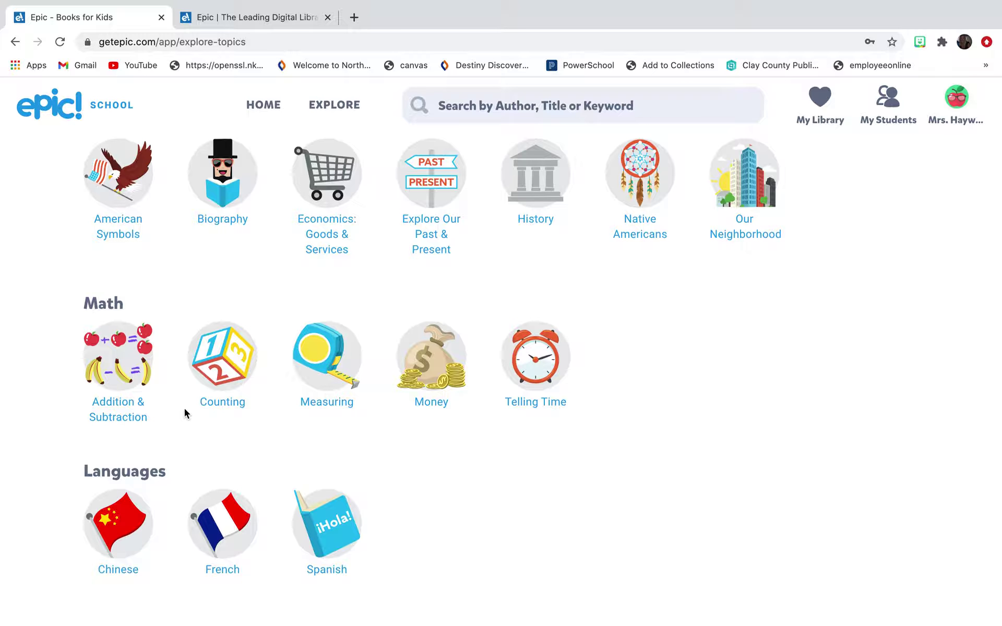
{"action": "scroll", "coordinate": [184, 409], "scroll_direction": "up", "scroll_amount": 10}
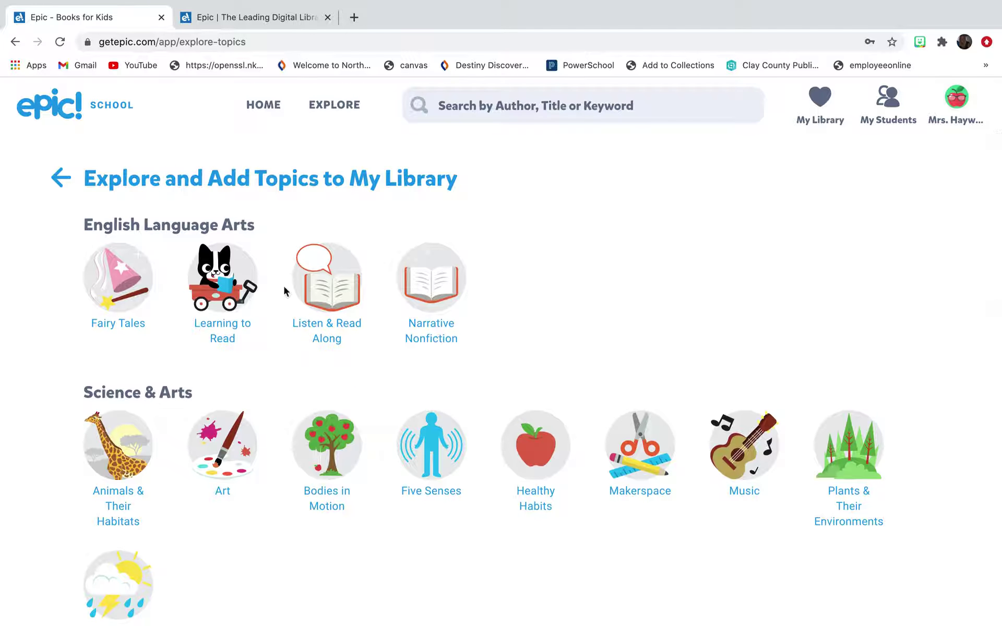
Open the Narrative Nonfiction topic and look over its books and filter options
{"action": "left_click", "coordinate": [439, 294]}
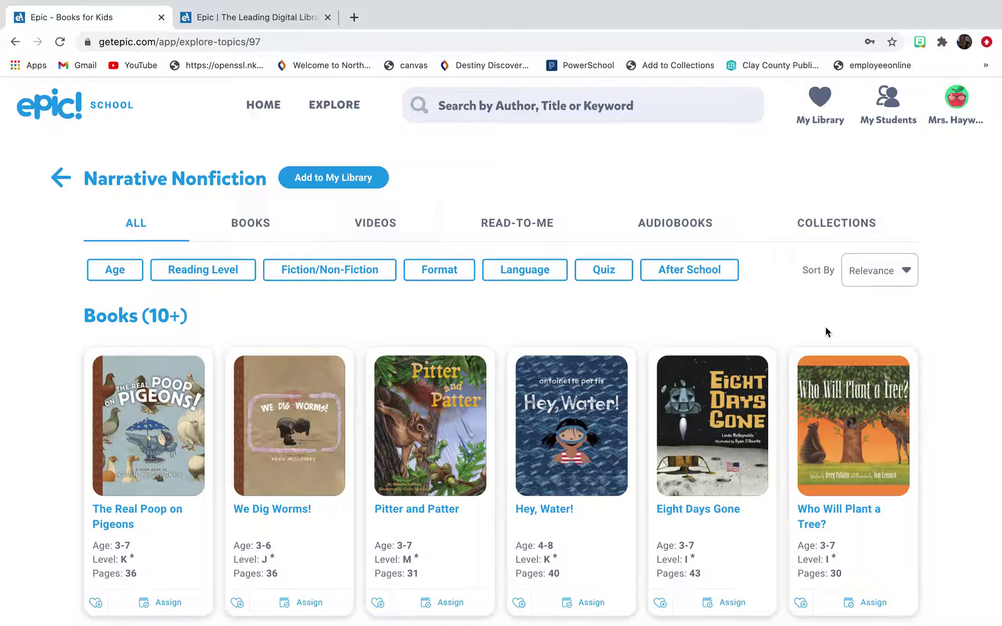
{"action": "scroll", "coordinate": [826, 329], "scroll_direction": "down", "scroll_amount": 4}
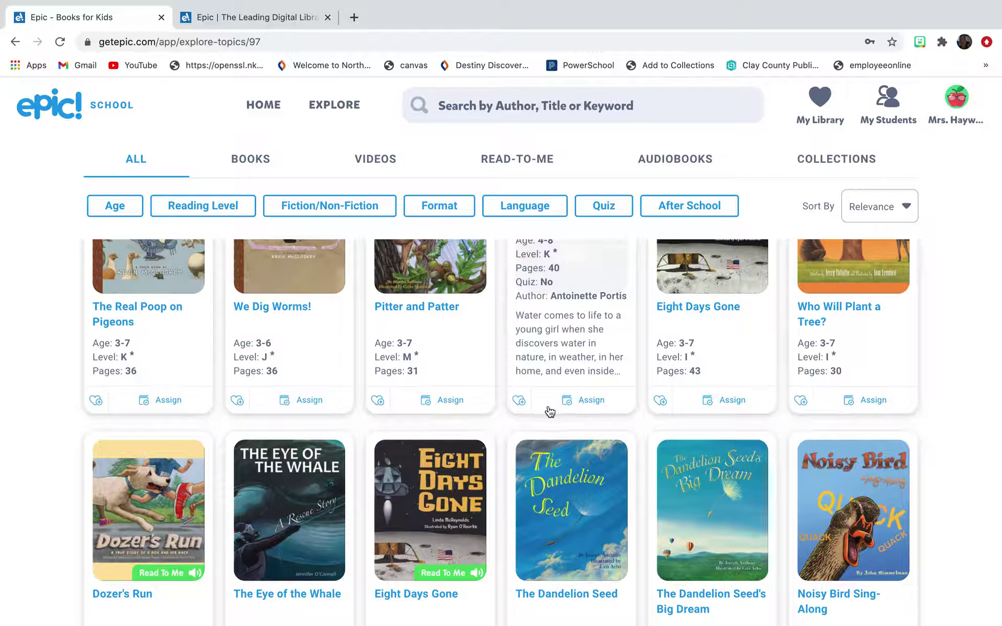
{"action": "scroll", "coordinate": [573, 321], "scroll_direction": "up", "scroll_amount": 4}
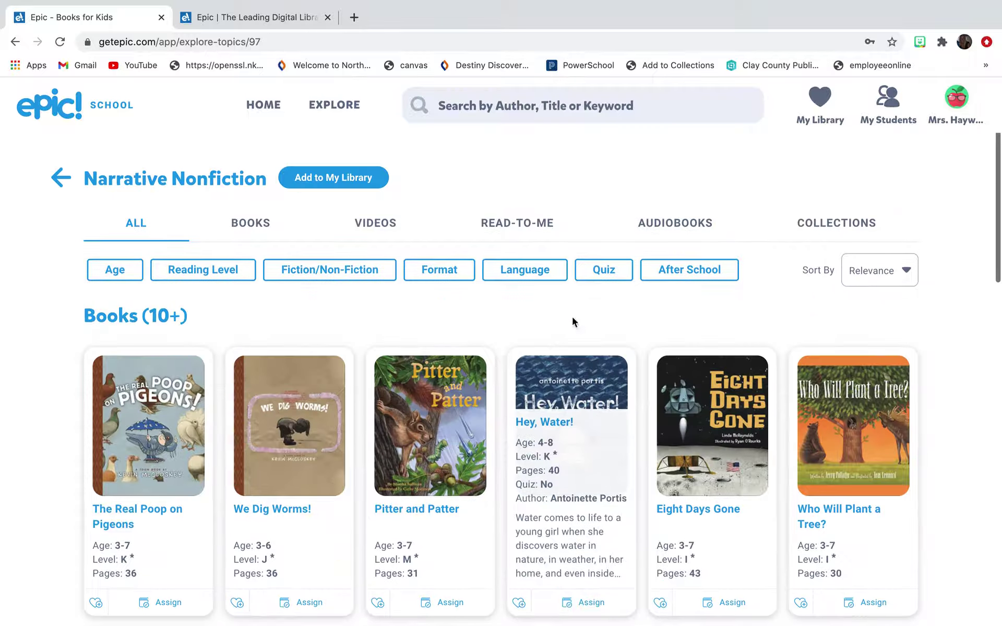
Open the library's favorites and look through the saved collections
{"action": "left_click", "coordinate": [820, 111]}
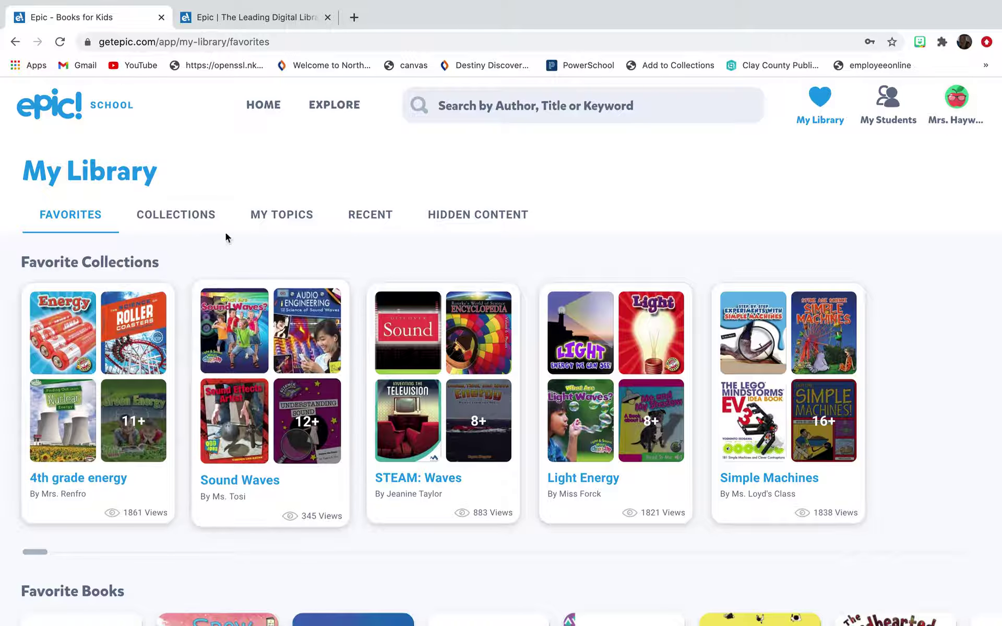
{"action": "left_click", "coordinate": [202, 215]}
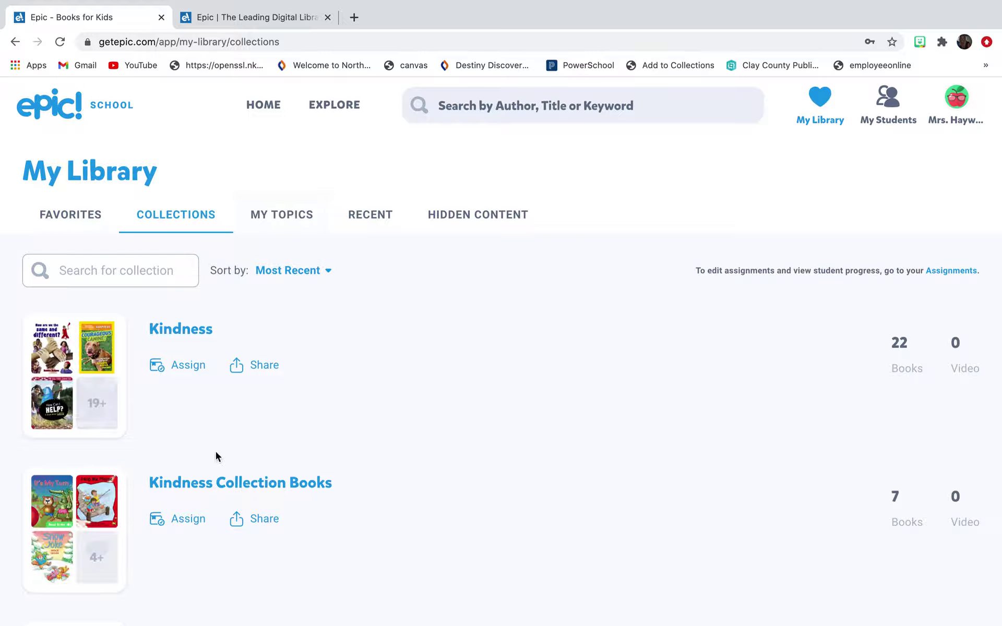
{"action": "scroll", "coordinate": [280, 365], "scroll_direction": "down", "scroll_amount": 5}
{"action": "scroll", "coordinate": [280, 365], "scroll_direction": "up", "scroll_amount": 5}
Open the Fairy Tales topic and view the student assignment options for Disney Princesses: Cinderella without assigning it
{"action": "left_click", "coordinate": [272, 211]}
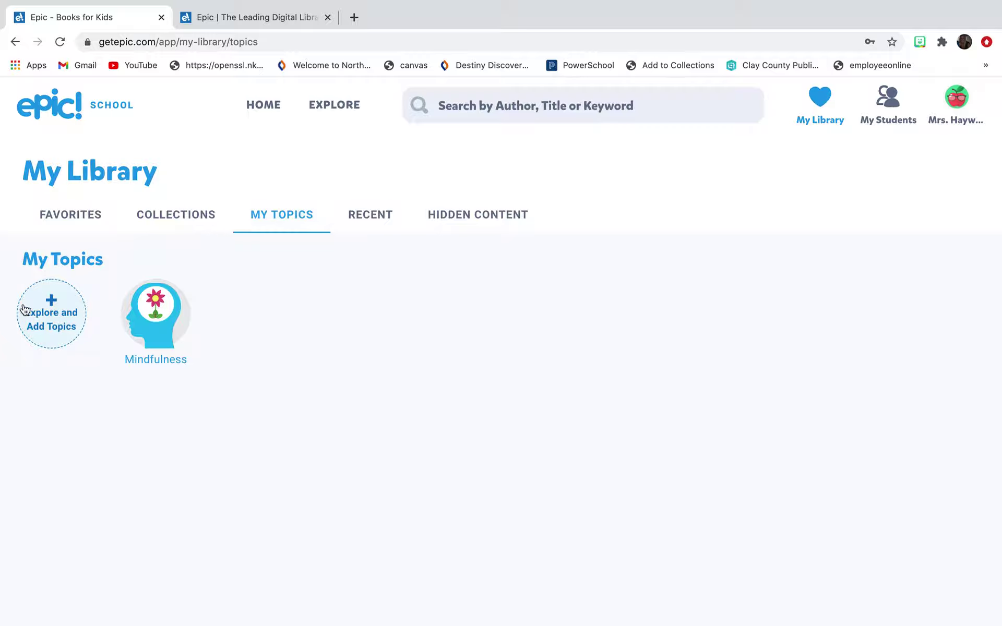
{"action": "left_click", "coordinate": [24, 309]}
{"action": "left_click", "coordinate": [133, 294]}
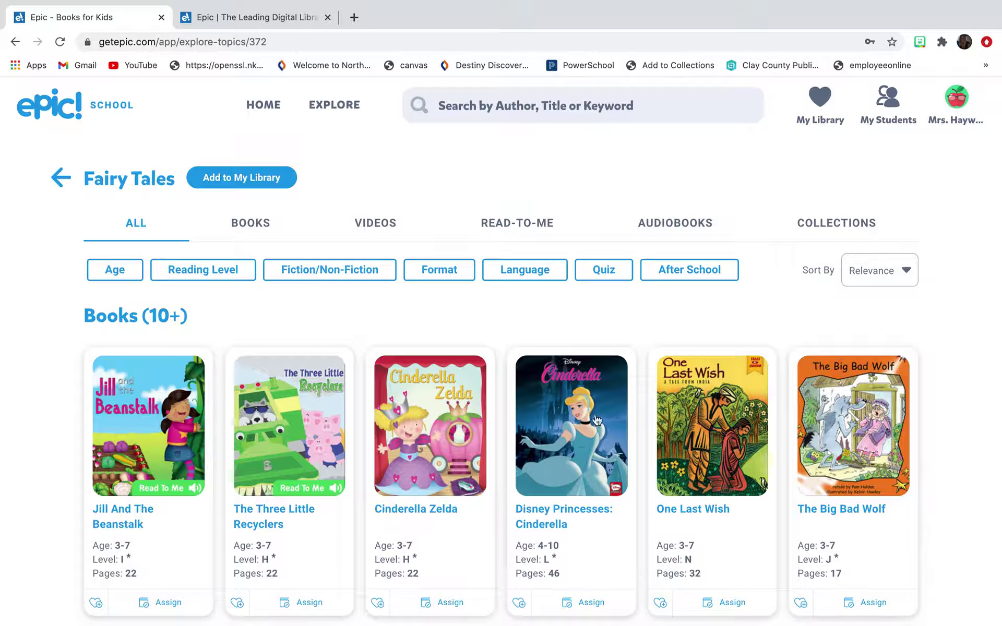
{"action": "left_click", "coordinate": [601, 604]}
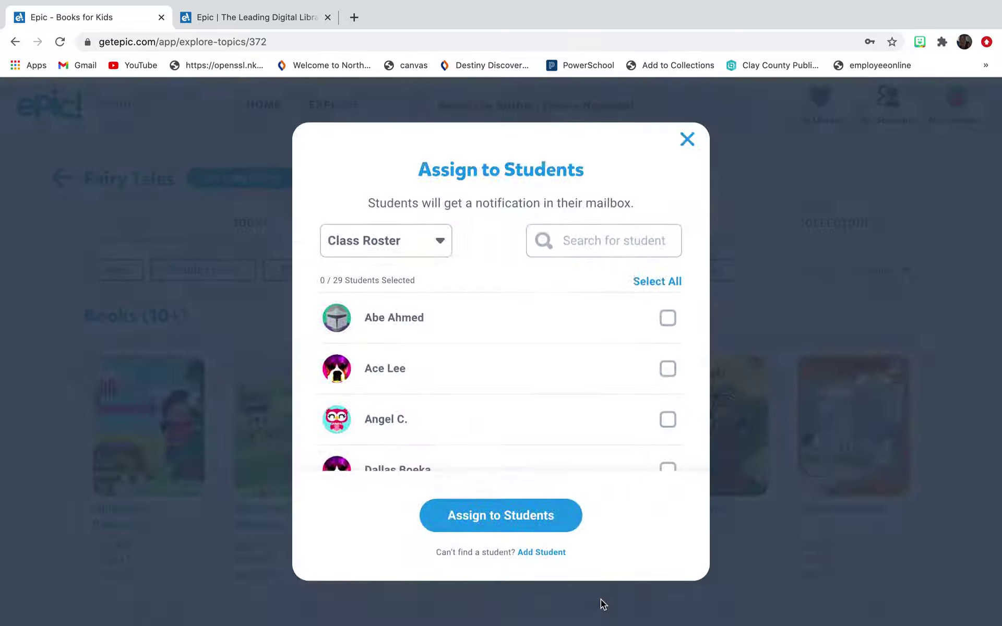
{"action": "left_click", "coordinate": [687, 138]}
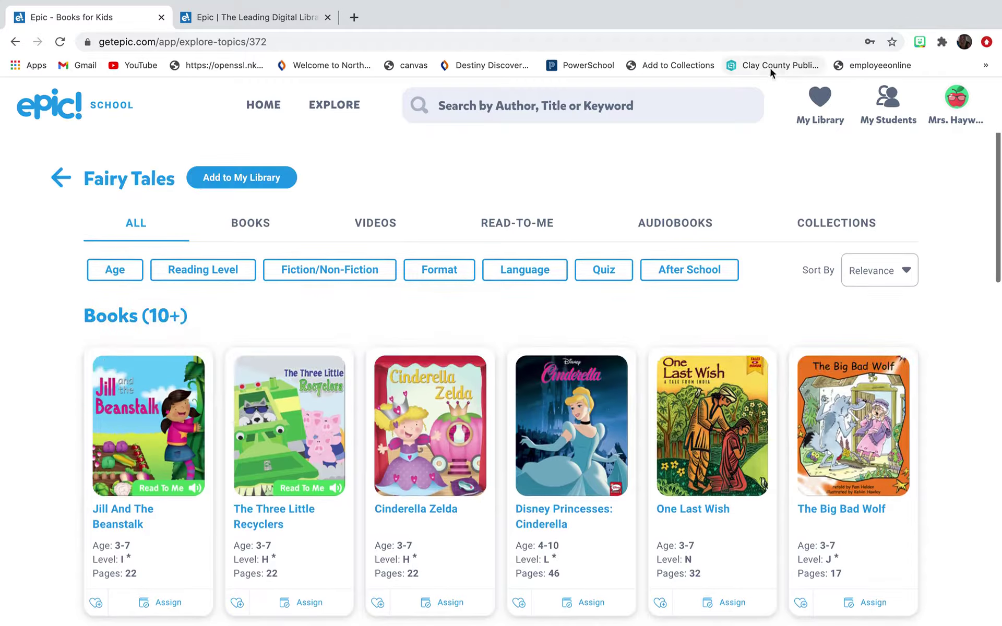
Look over the My Students options and return to the Explore page to view its subjects and recommended titles
{"action": "left_click", "coordinate": [888, 100]}
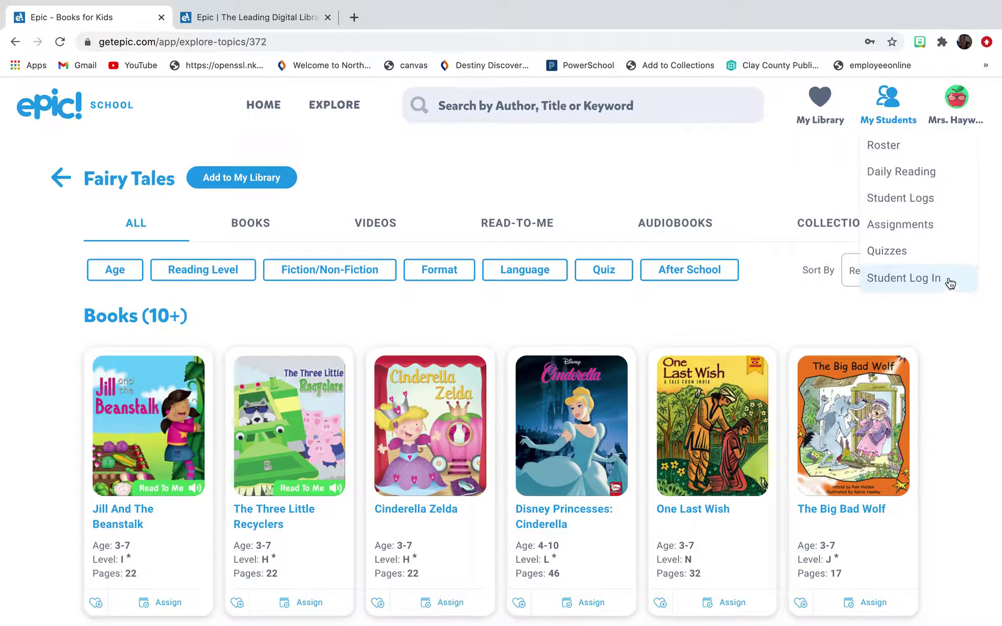
{"action": "left_click", "coordinate": [959, 107]}
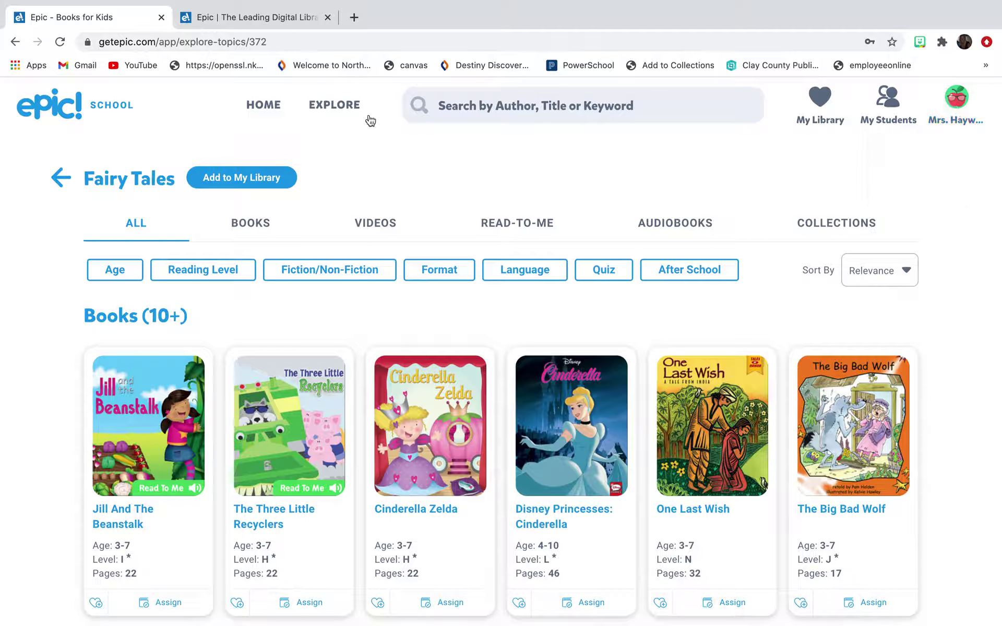
{"action": "left_click", "coordinate": [334, 105]}
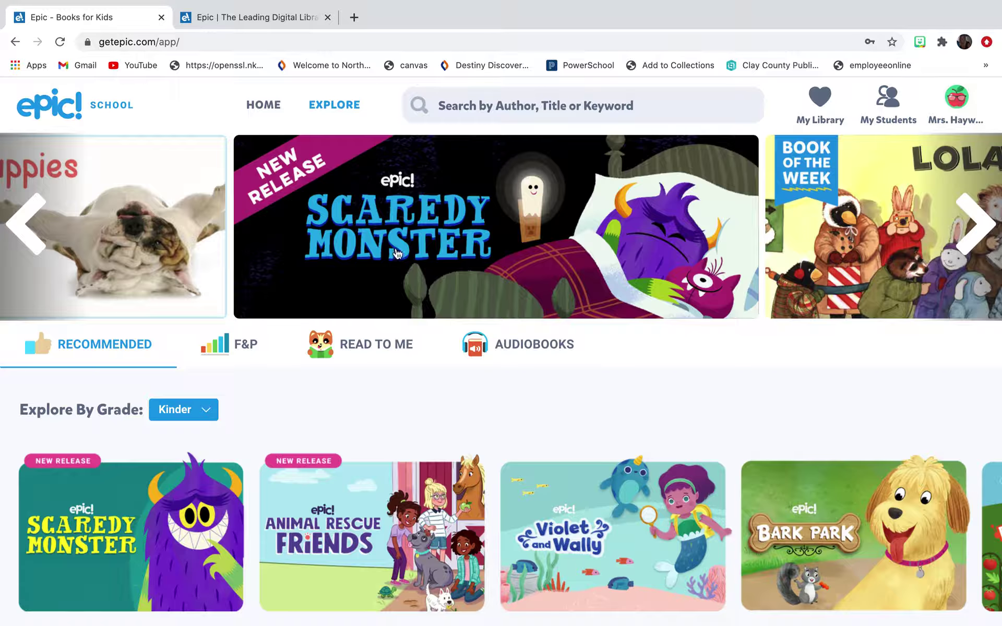
{"action": "mouse_move", "coordinate": [374, 138]}
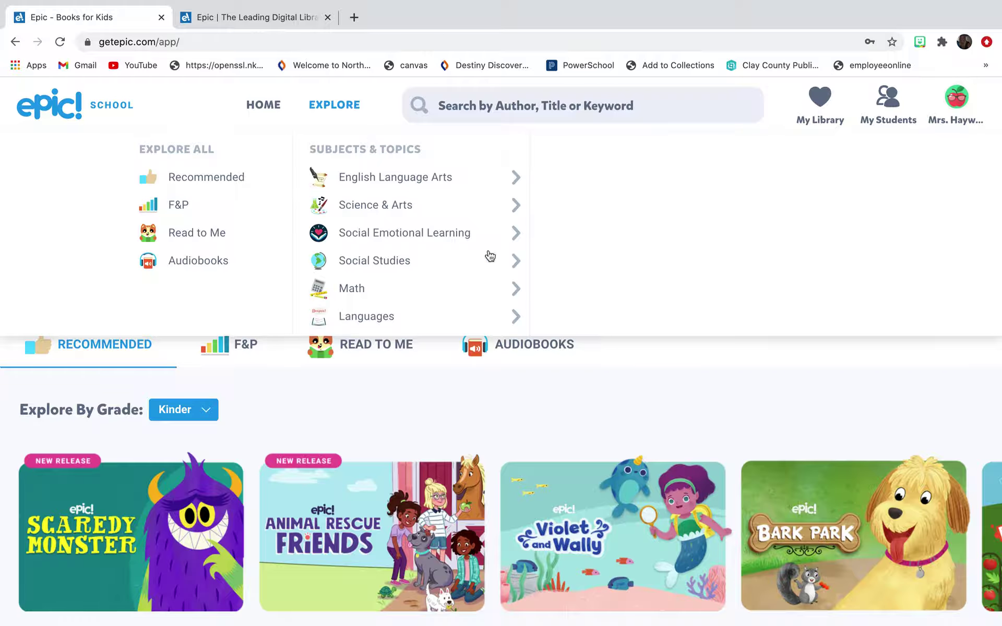
{"action": "scroll", "coordinate": [569, 381], "scroll_direction": "down", "scroll_amount": 4}
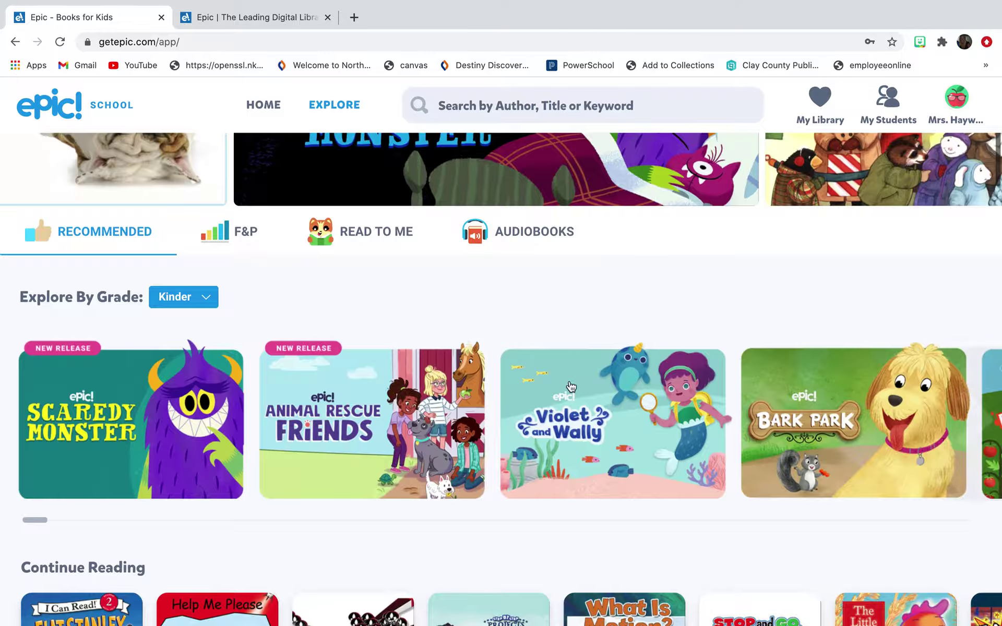
{"action": "scroll", "coordinate": [569, 386], "scroll_direction": "up", "scroll_amount": 5}
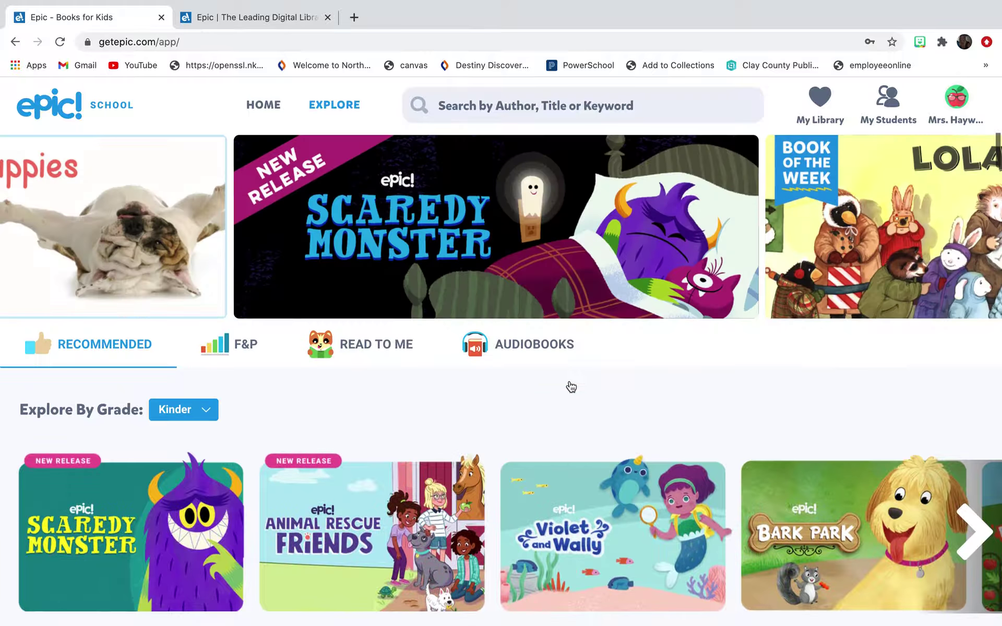
{"action": "mouse_move", "coordinate": [678, 9]}
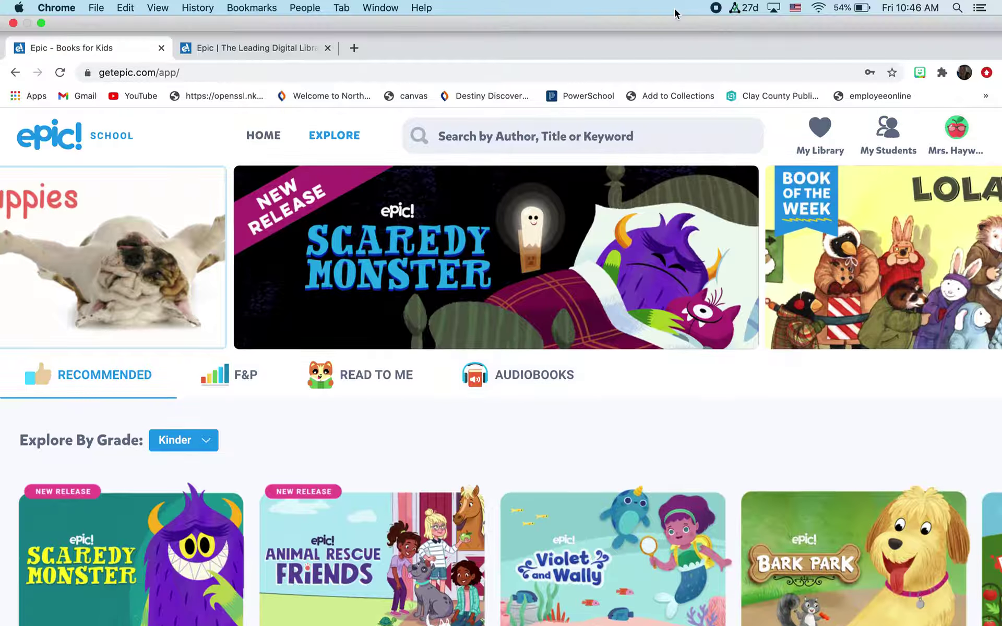